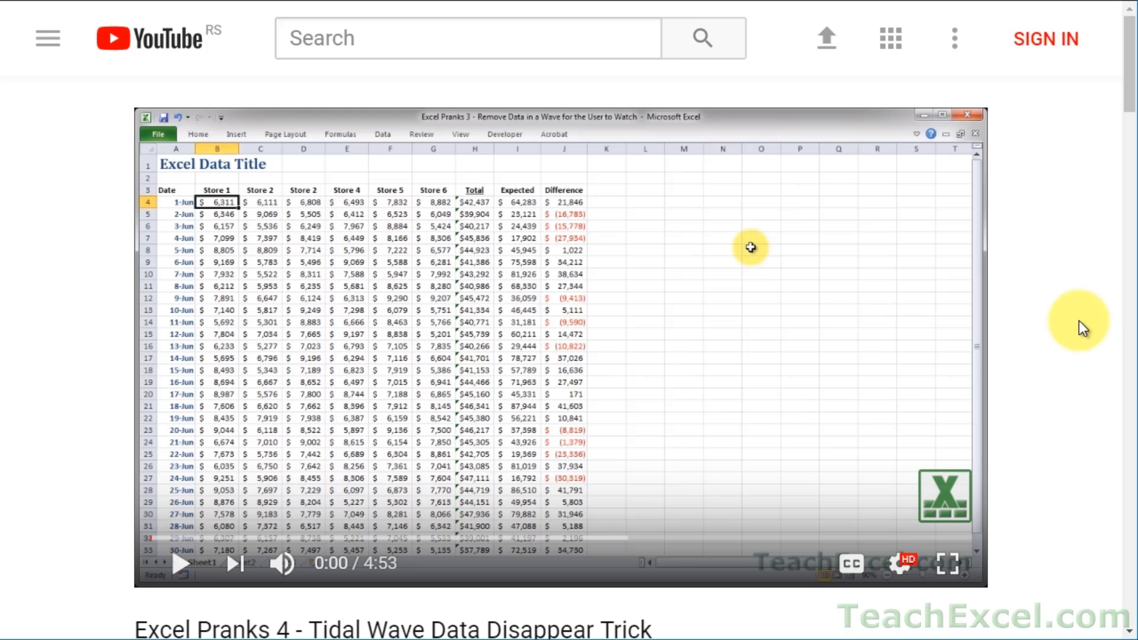
Like the Tidal Wave video and subscribe to TeachExcel with all notifications turned on
scroll(1079, 321, down, 8)
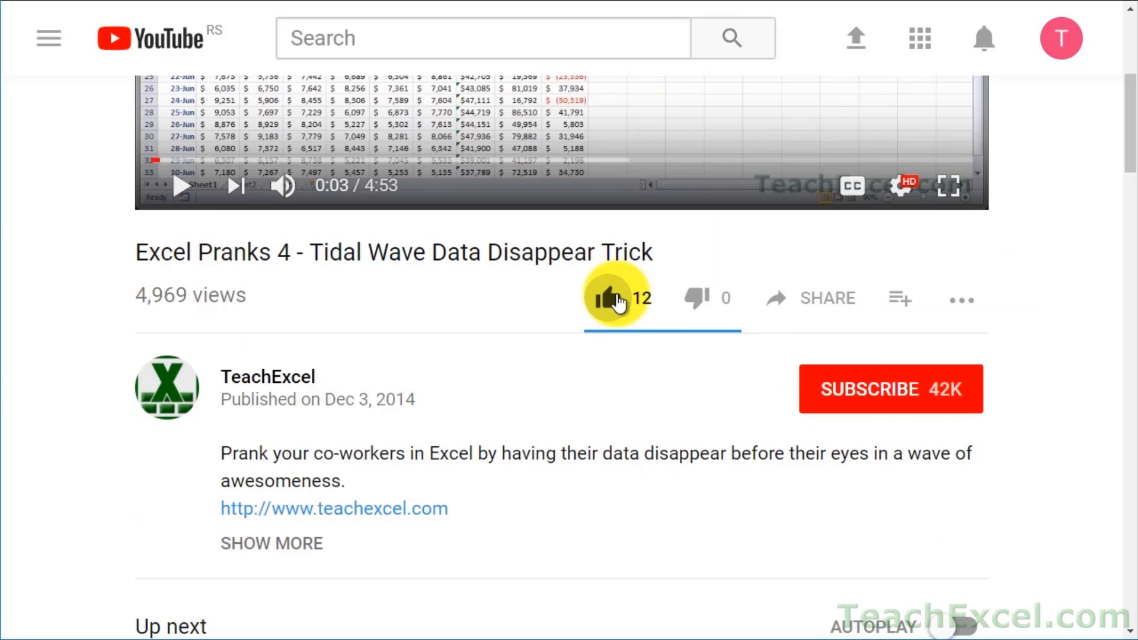
click(830, 385)
click(978, 398)
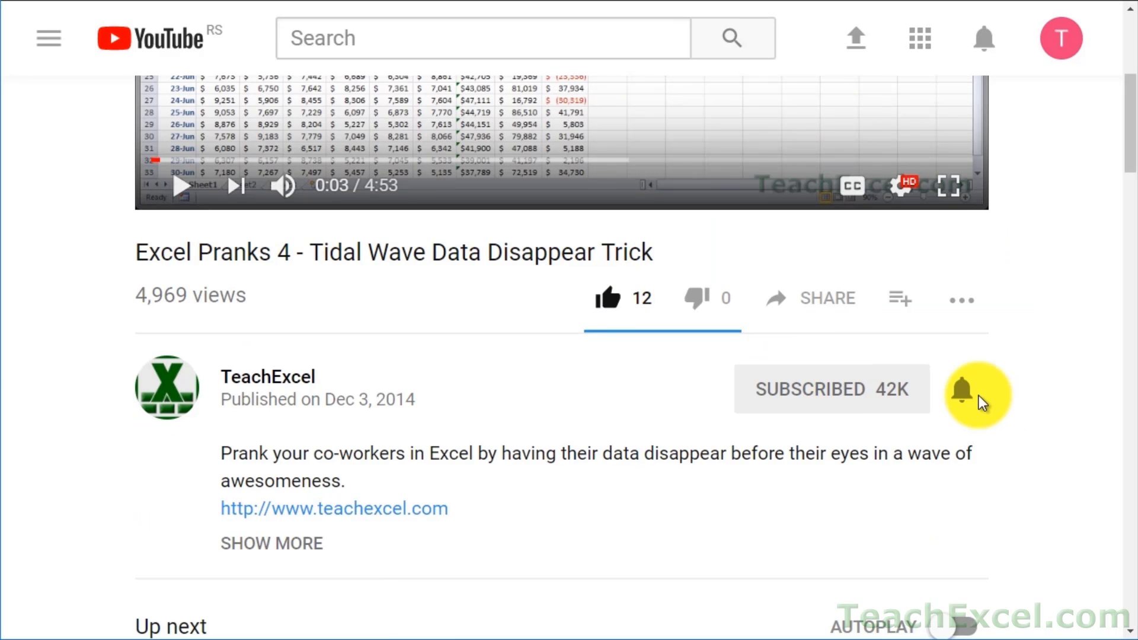
click(967, 394)
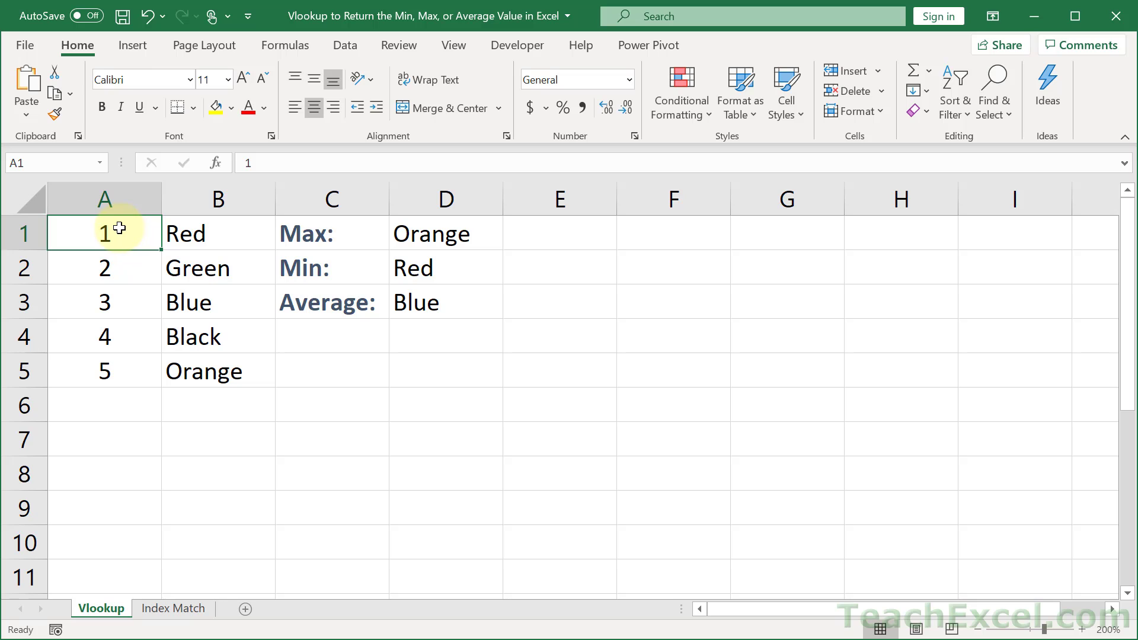
drag(119, 228, 107, 371)
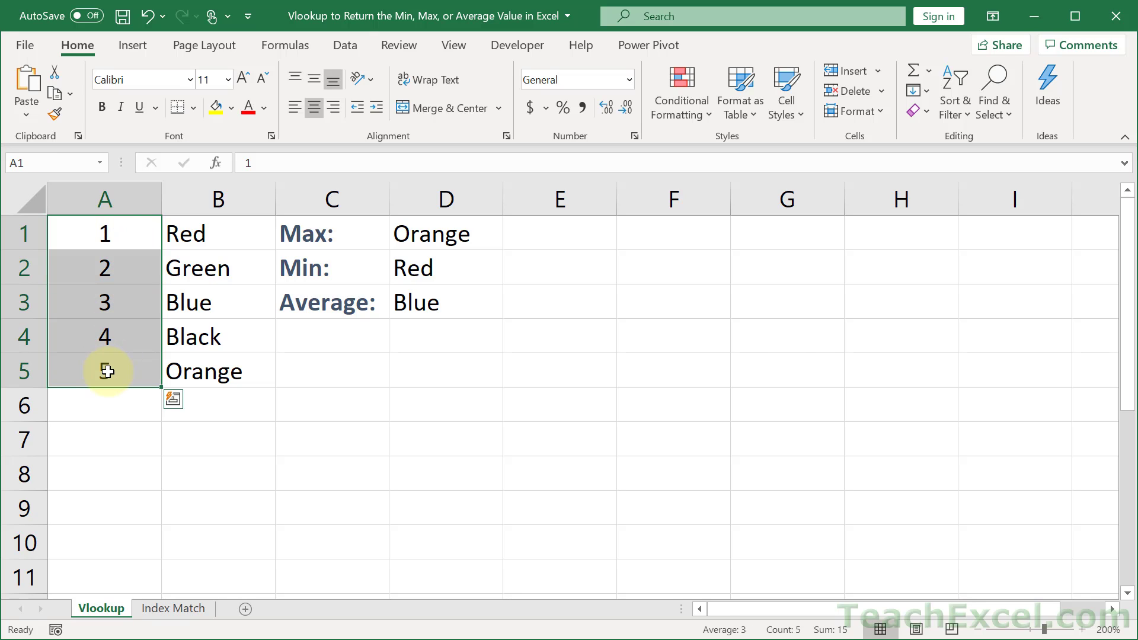
drag(221, 235, 216, 386)
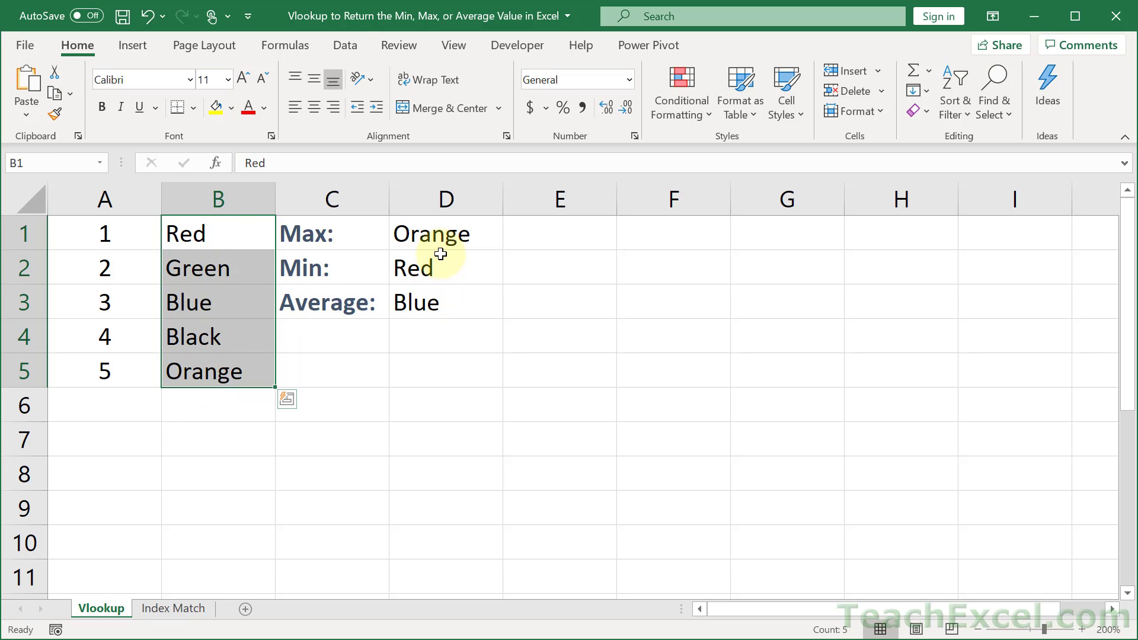
click(509, 235)
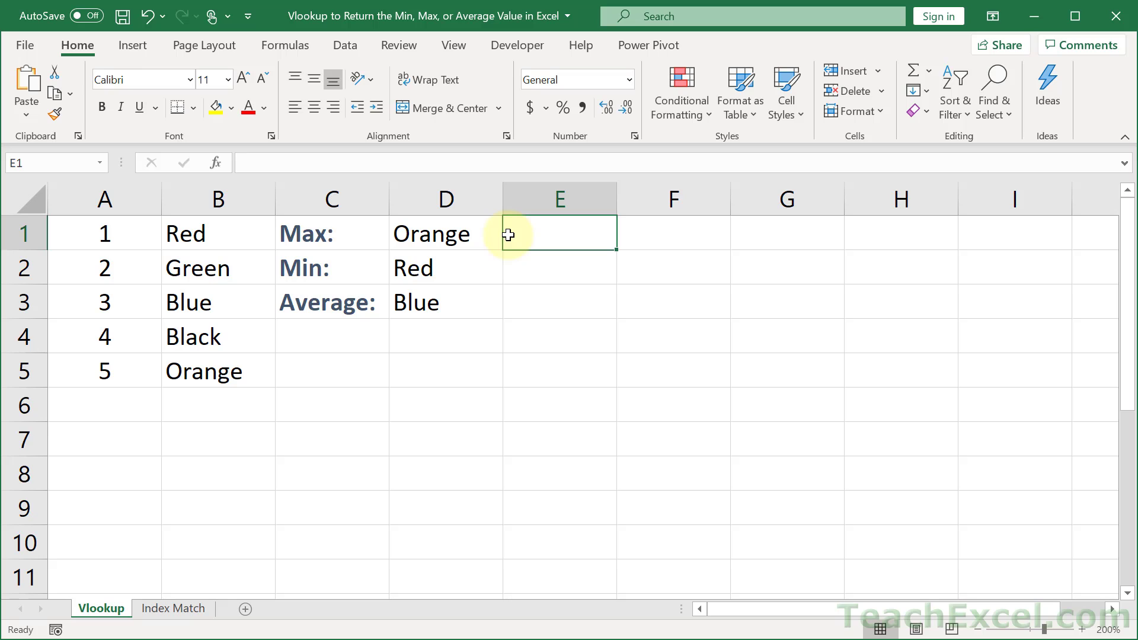
click(304, 233)
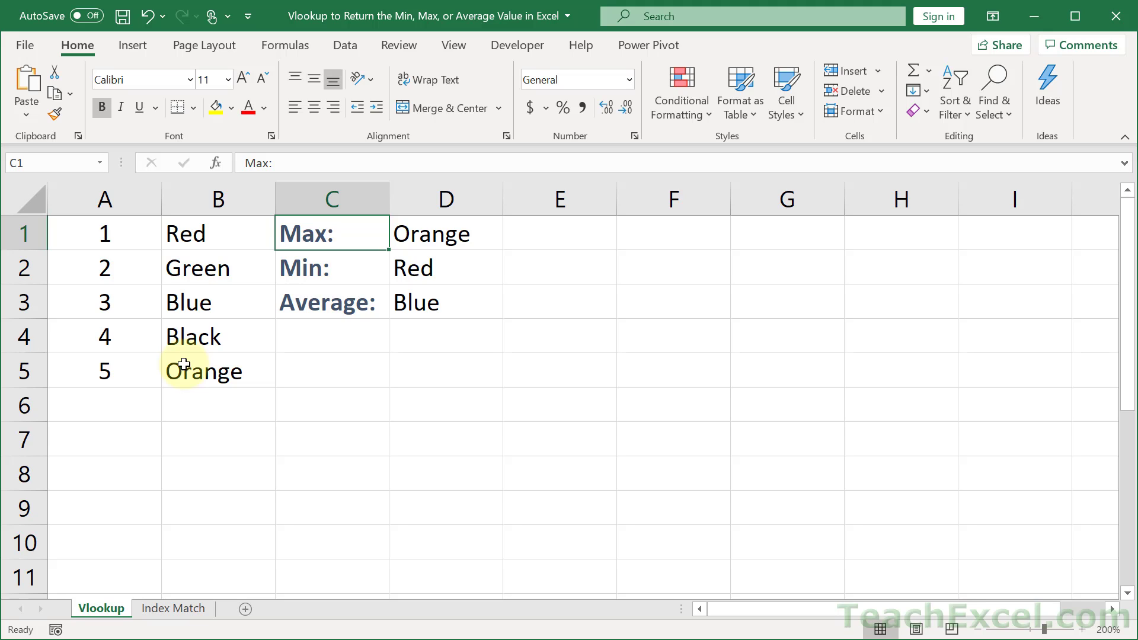
Replace D1's Orange result with =MAX(A1:A5), which shows 5
key(Right)
key(Delete)
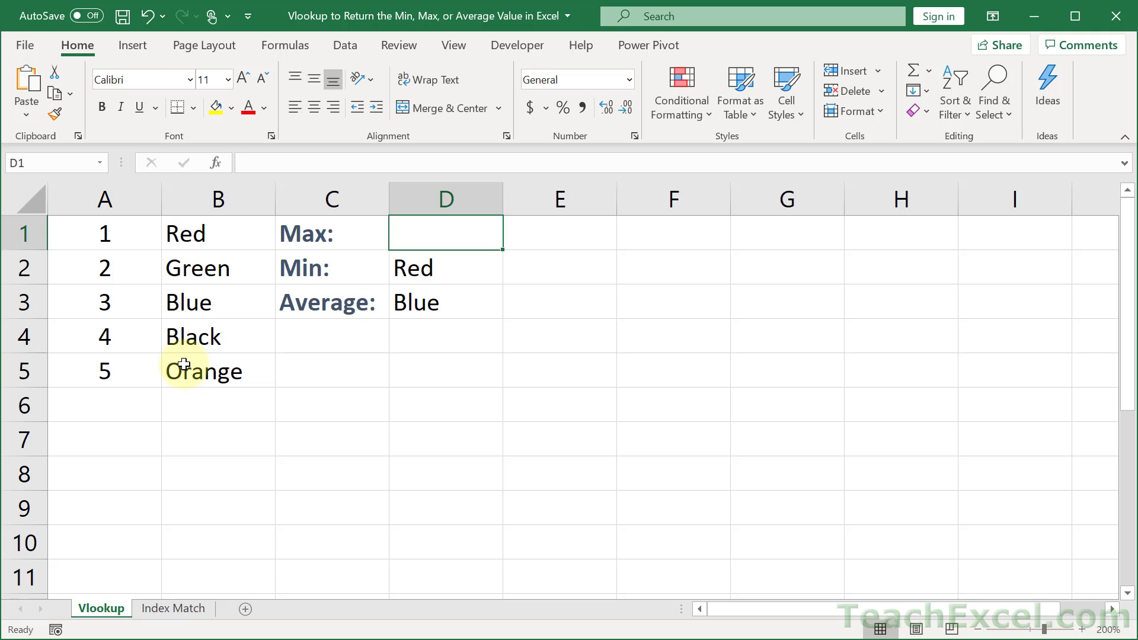
text(=max)
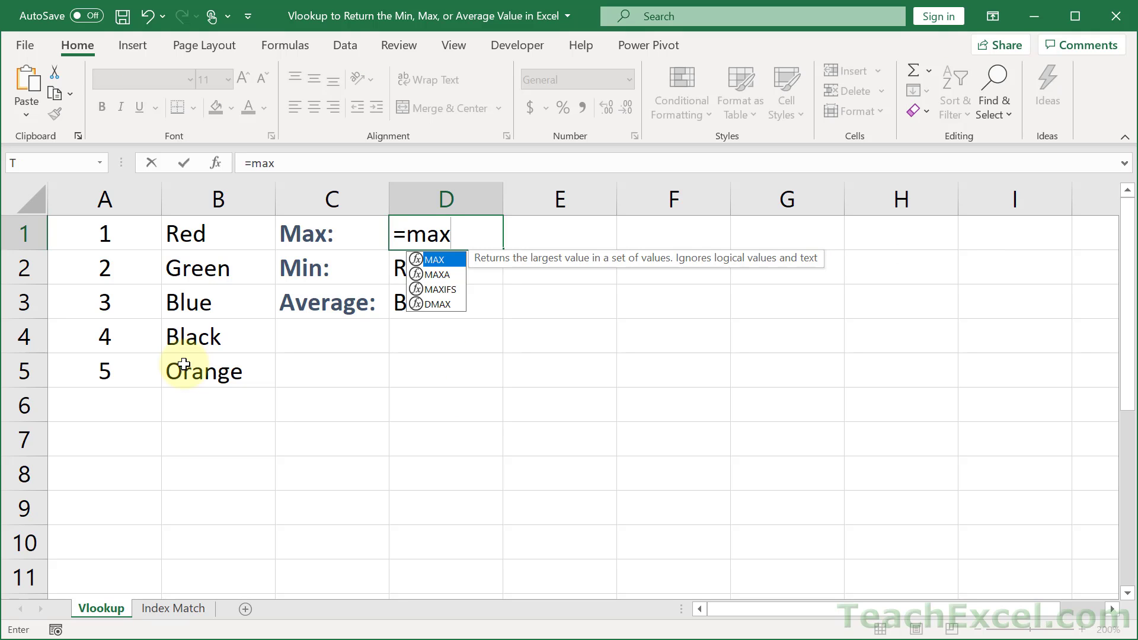
key(Tab)
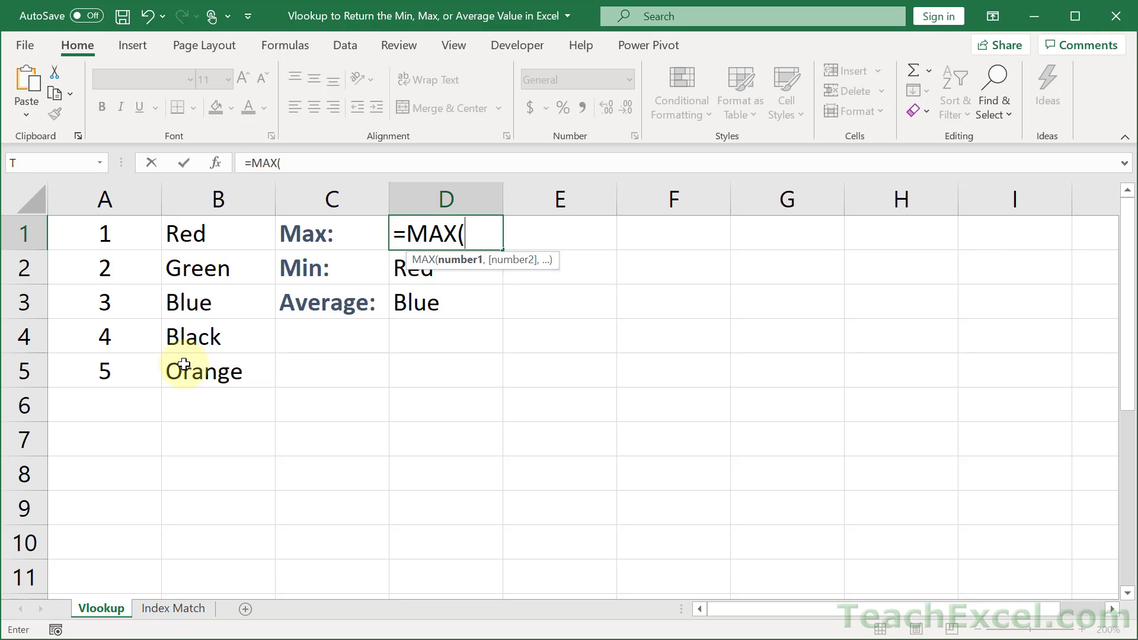
drag(77, 234, 82, 364)
key(Return)
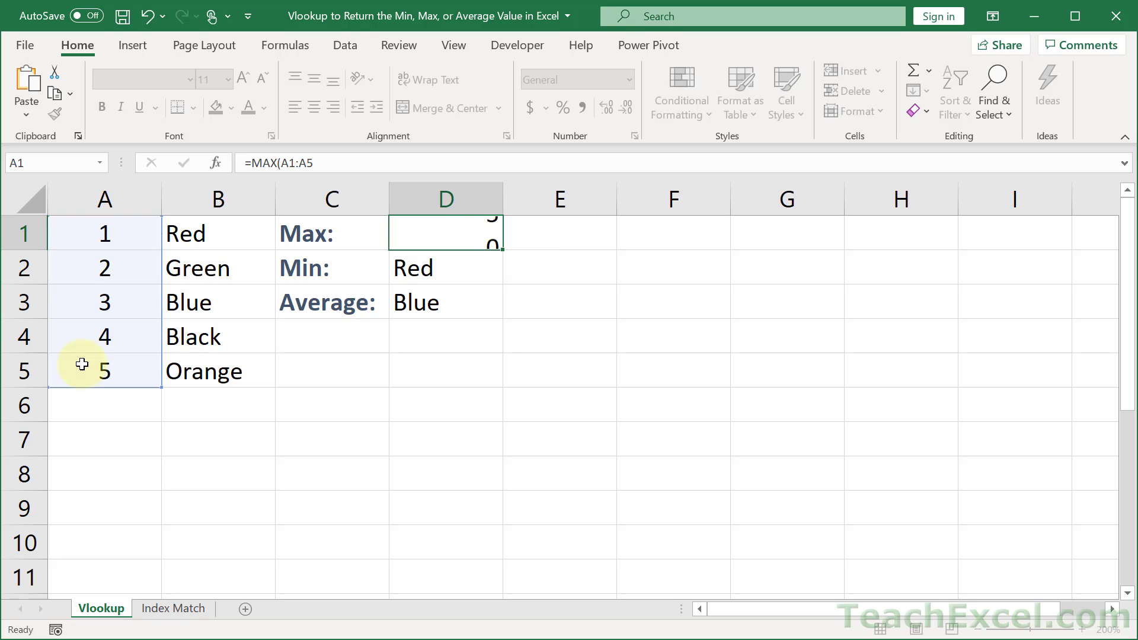
Reopen D1's formula, highlight MAX(A1:A5), then clear the cell
click(437, 234)
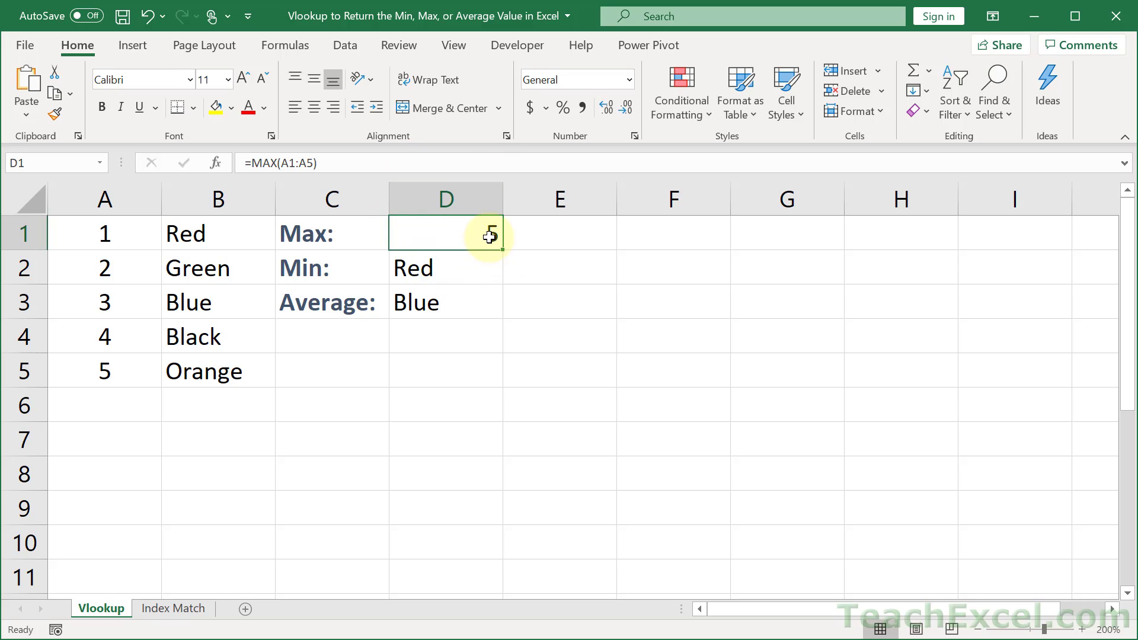
double_click(446, 233)
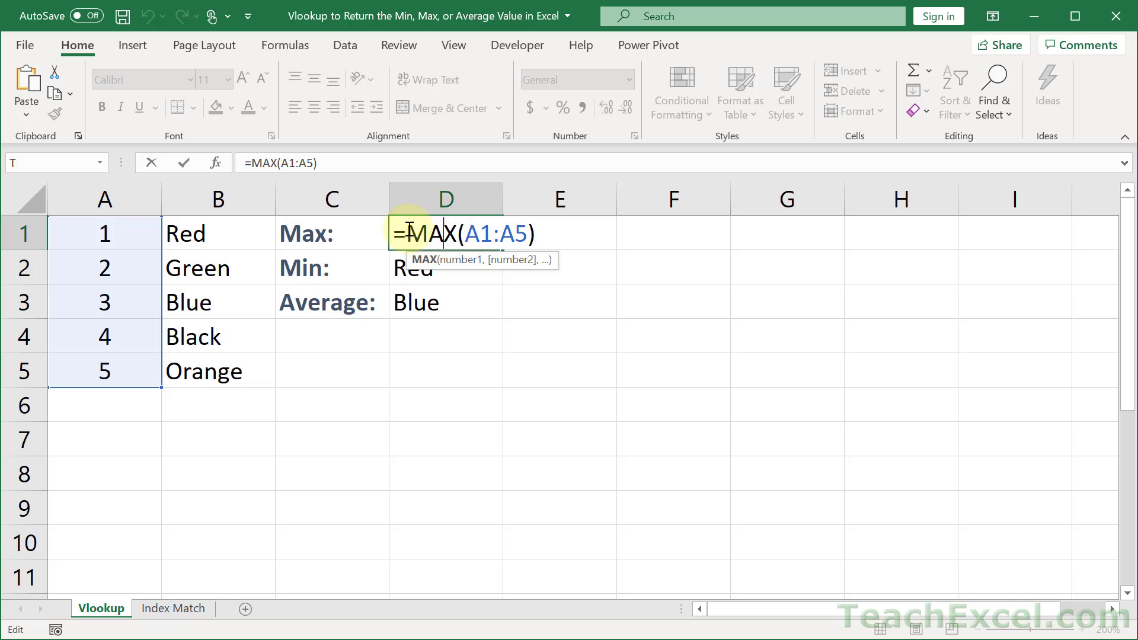
drag(410, 229, 560, 235)
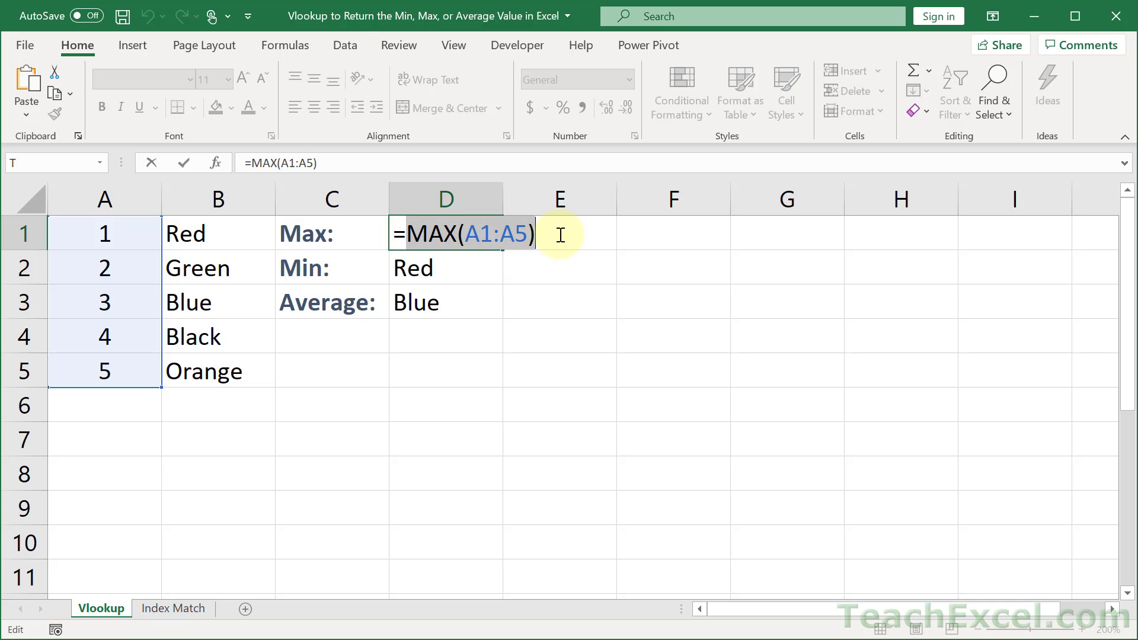
key(ctrl+Return)
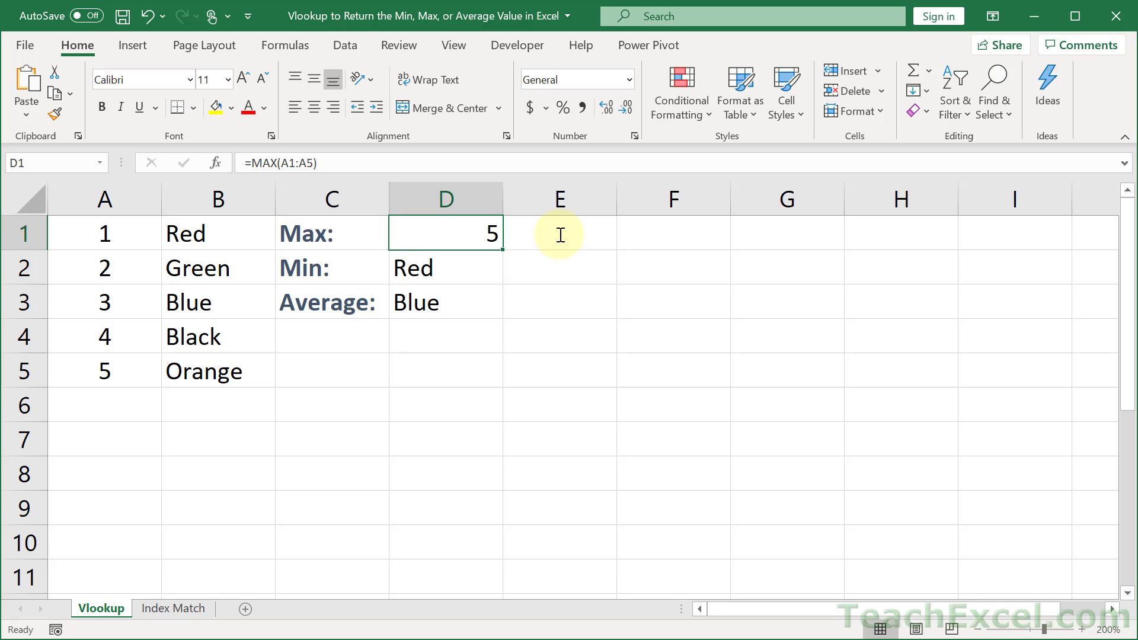
key(Delete)
Enter =VLOOKUP(MAX(A1:A5),A1:B5,2,false) in D1 so it returns Orange
text(=vl)
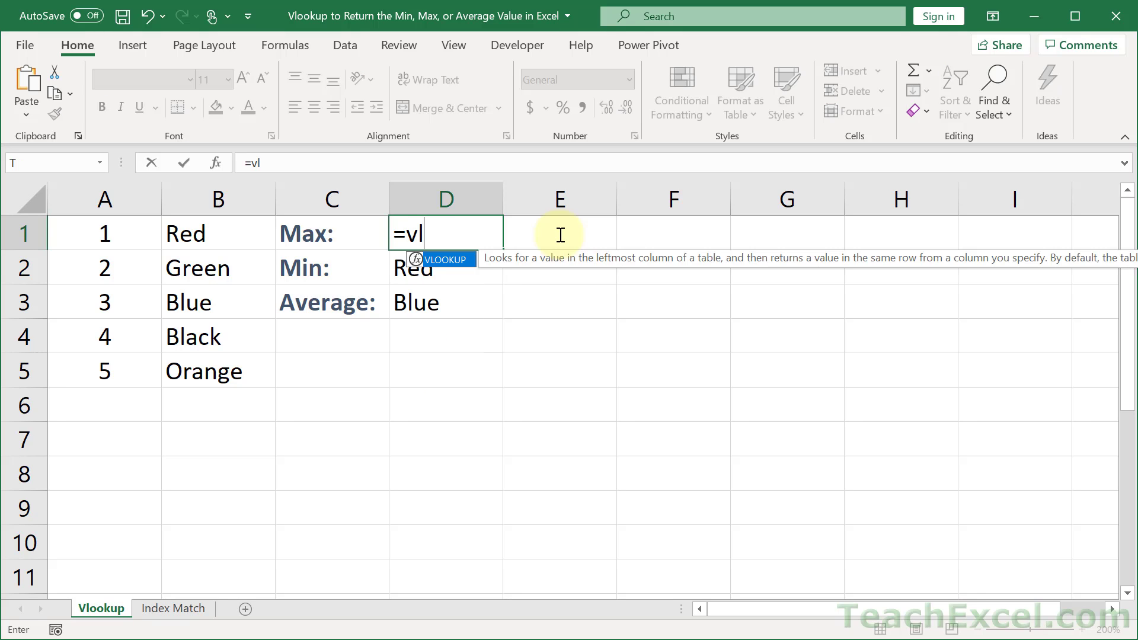
key(Tab)
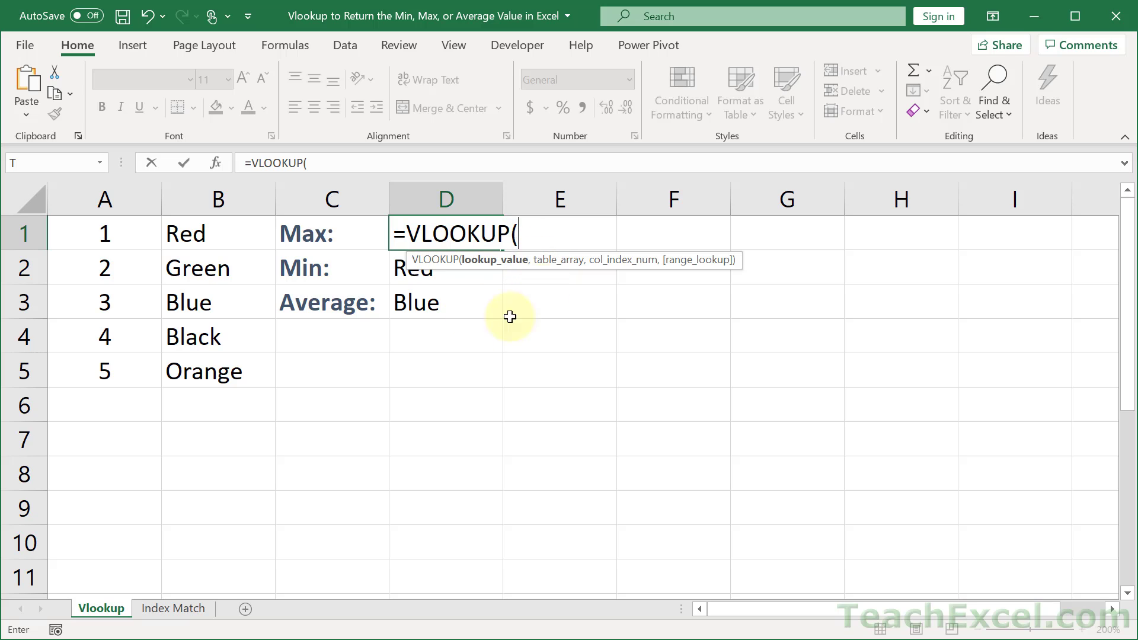
text(MAX(A1:A5))
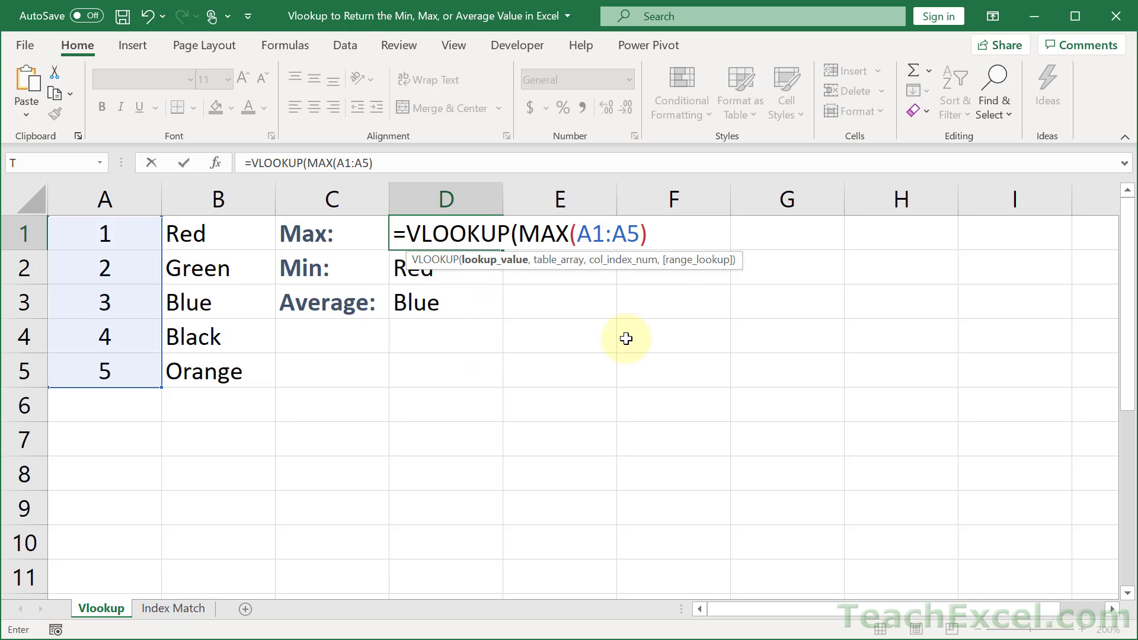
text(,)
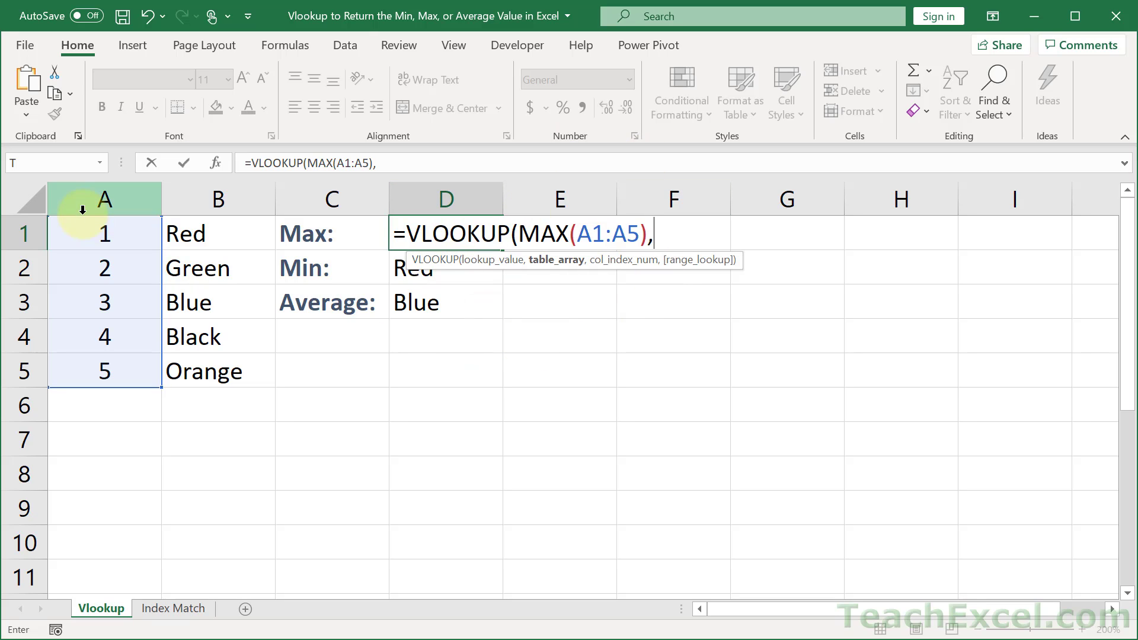
drag(83, 226, 225, 375)
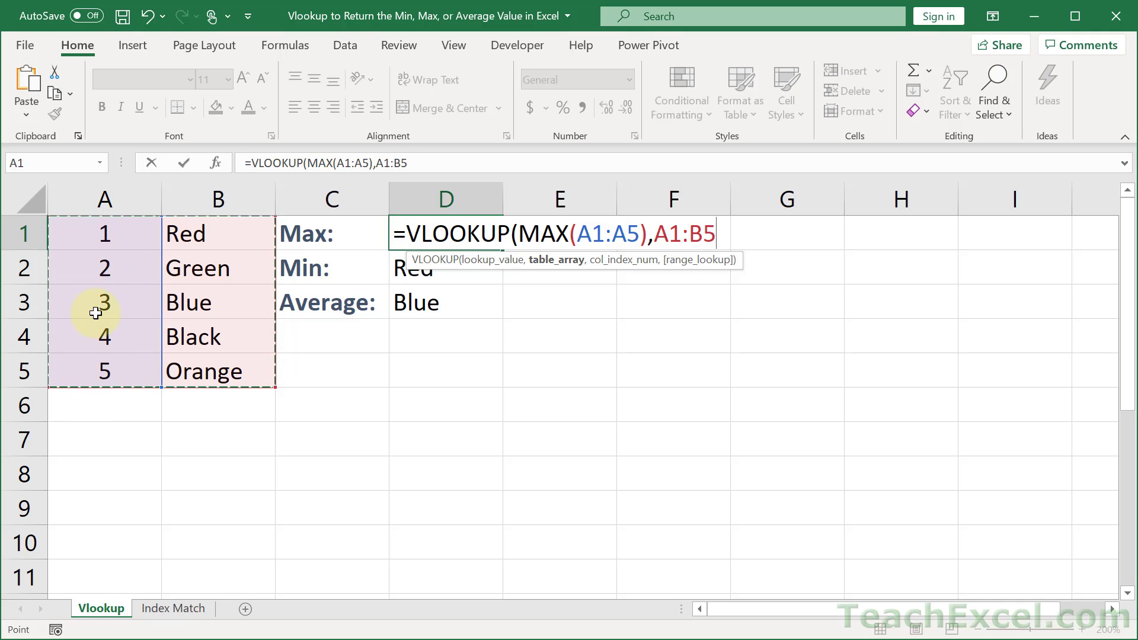
text(,)
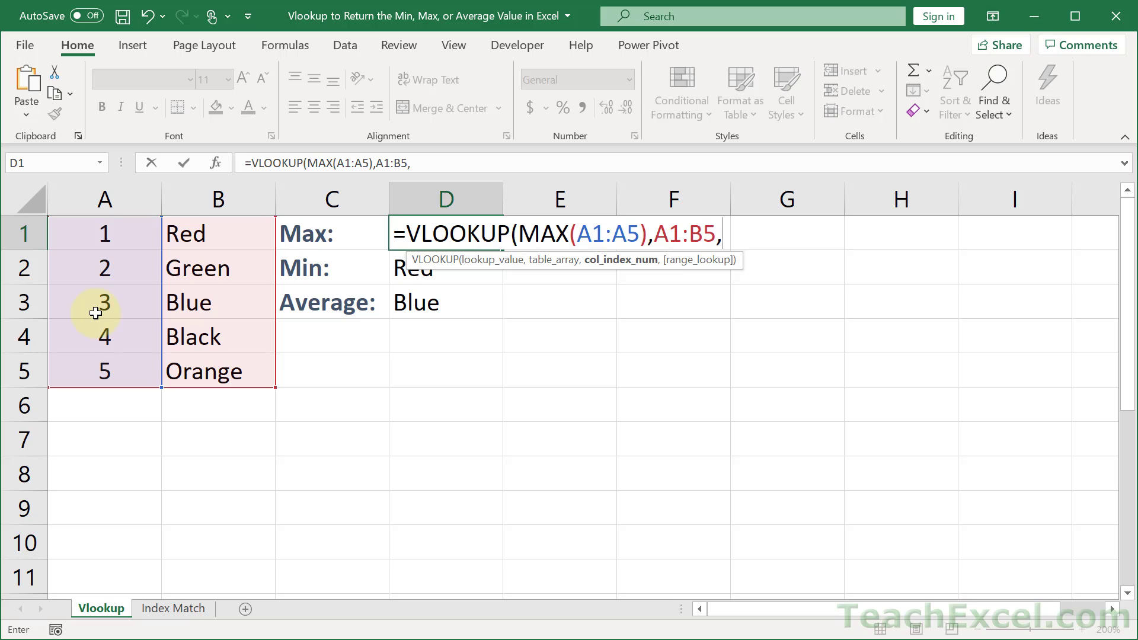
text(2,)
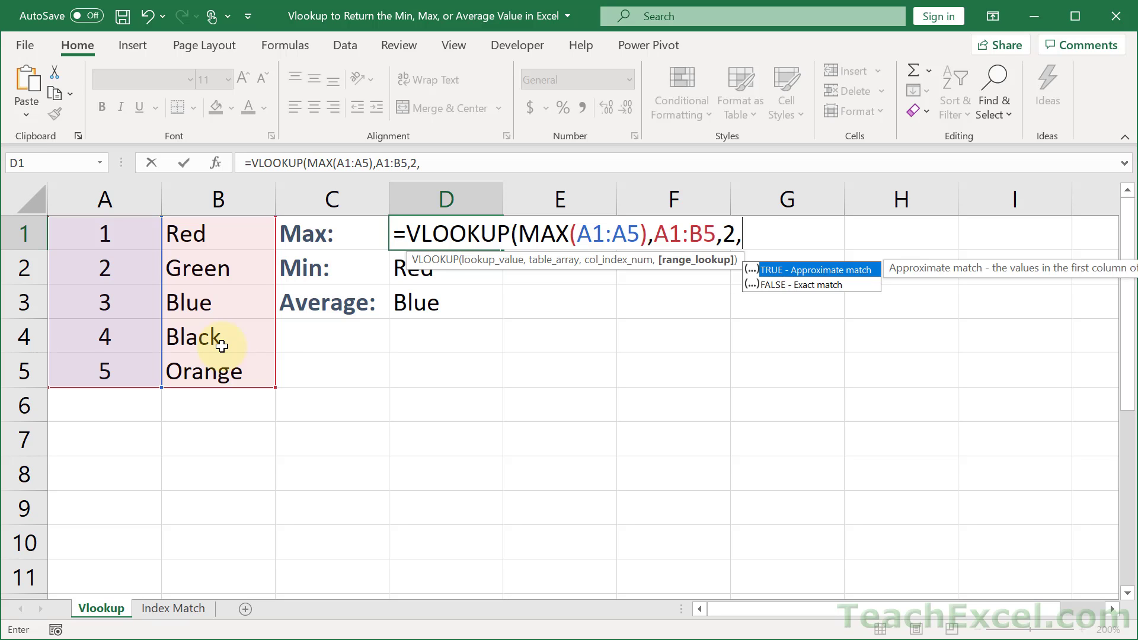
text(false)
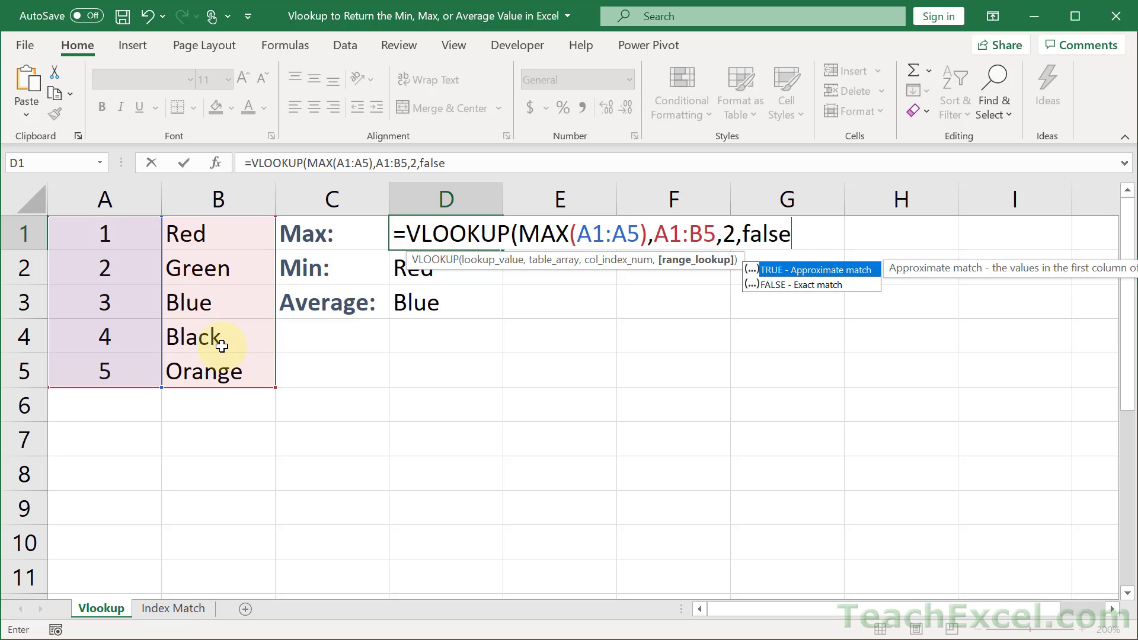
key(F2)
text())
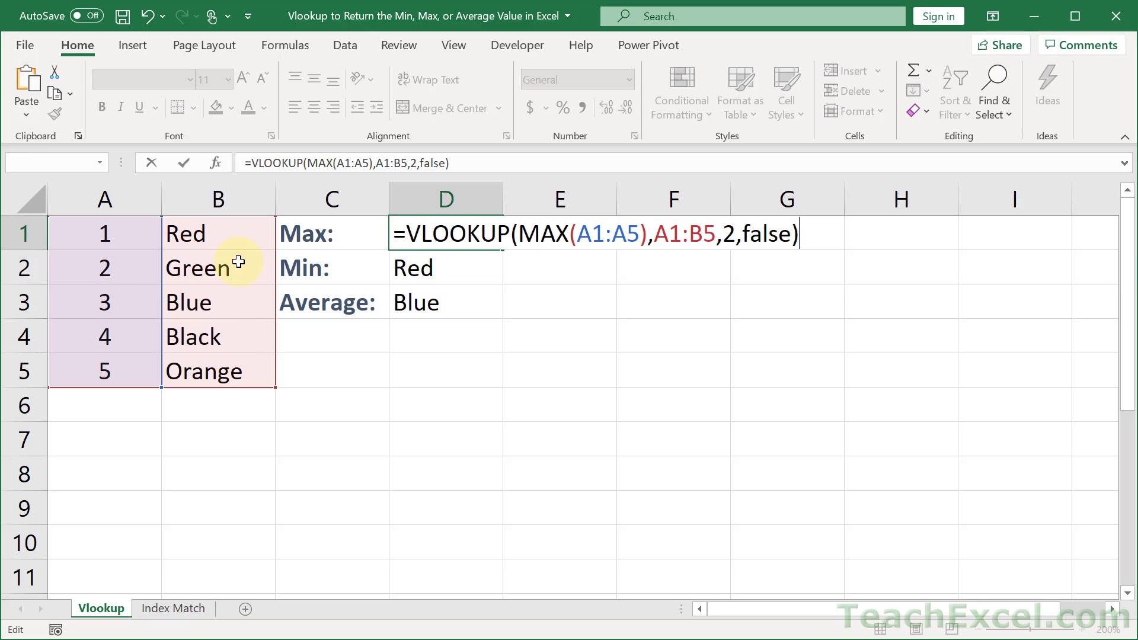
key(Return)
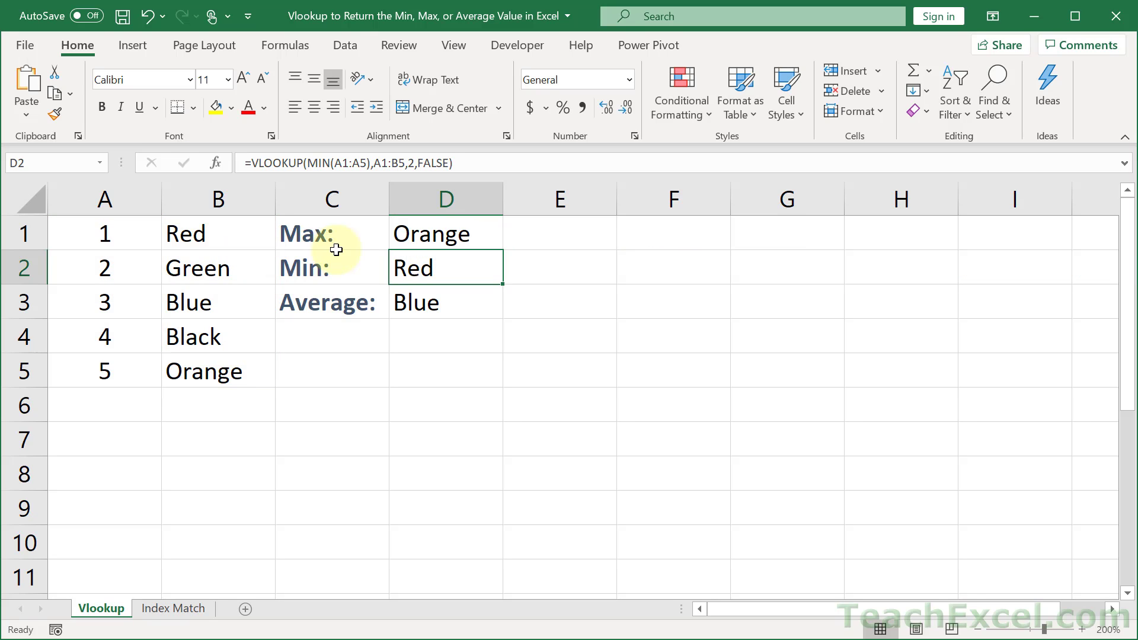
Check D1's Max lookup against the largest number 5 and its colour Orange, then view D2
click(437, 236)
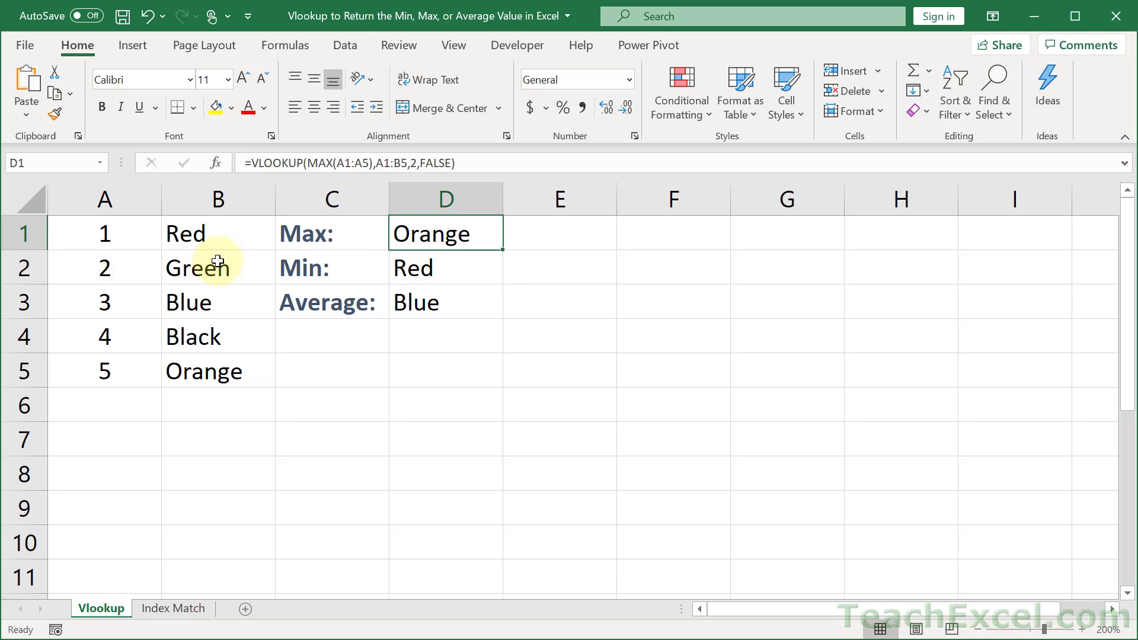
click(95, 368)
click(208, 370)
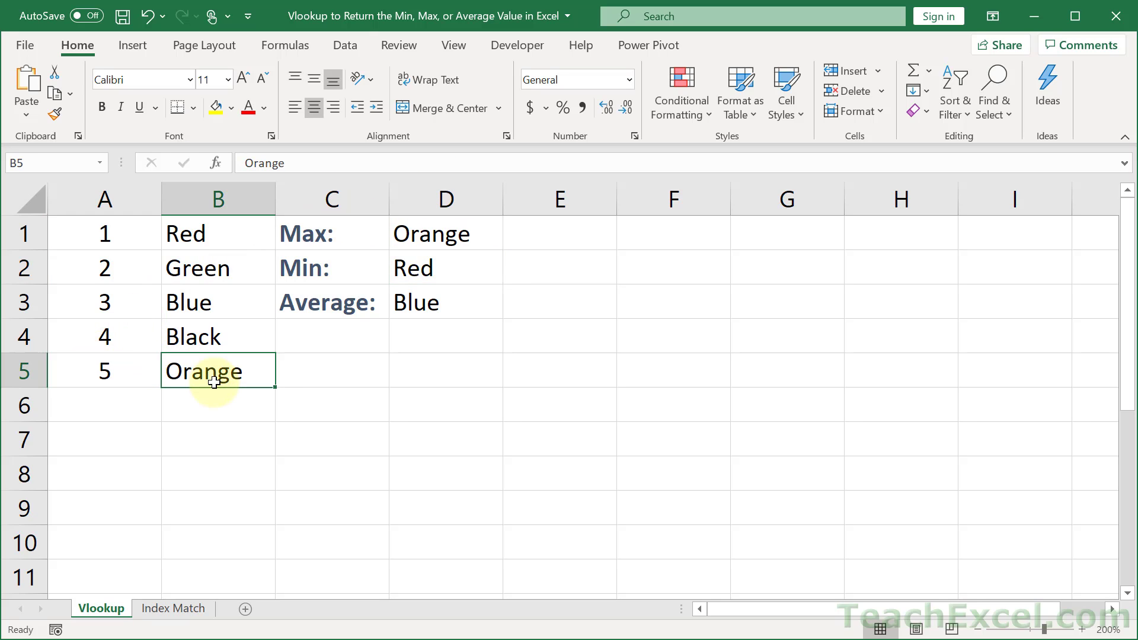
click(439, 264)
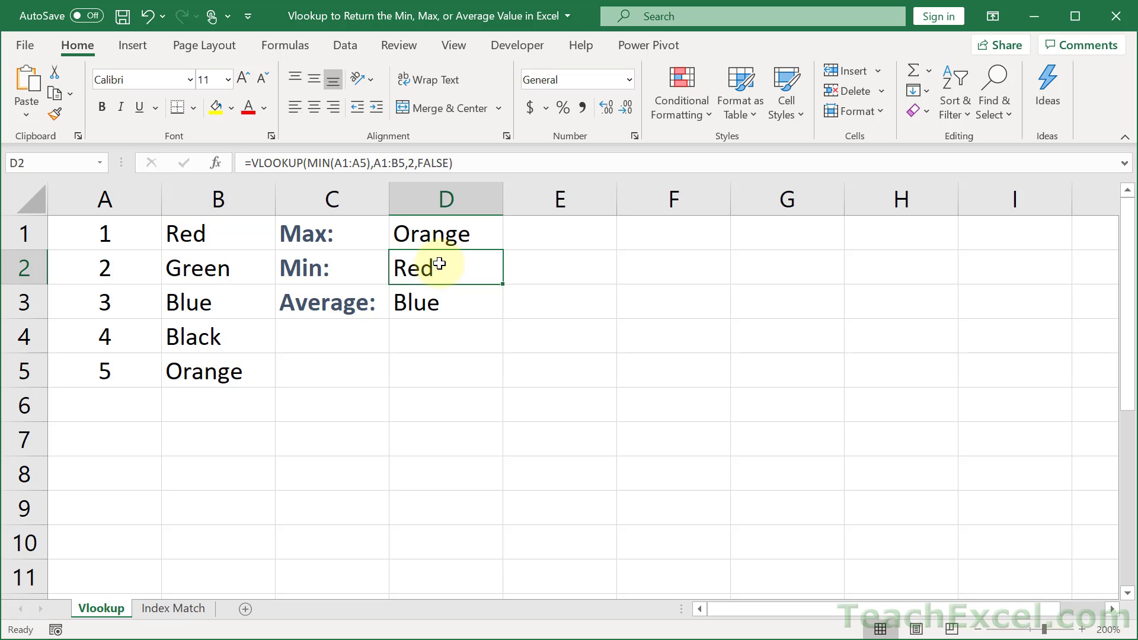
Replace D2 with =VLOOKUP(MIN(A1:A5),A1:B5,2,false), returning Red
key(Delete)
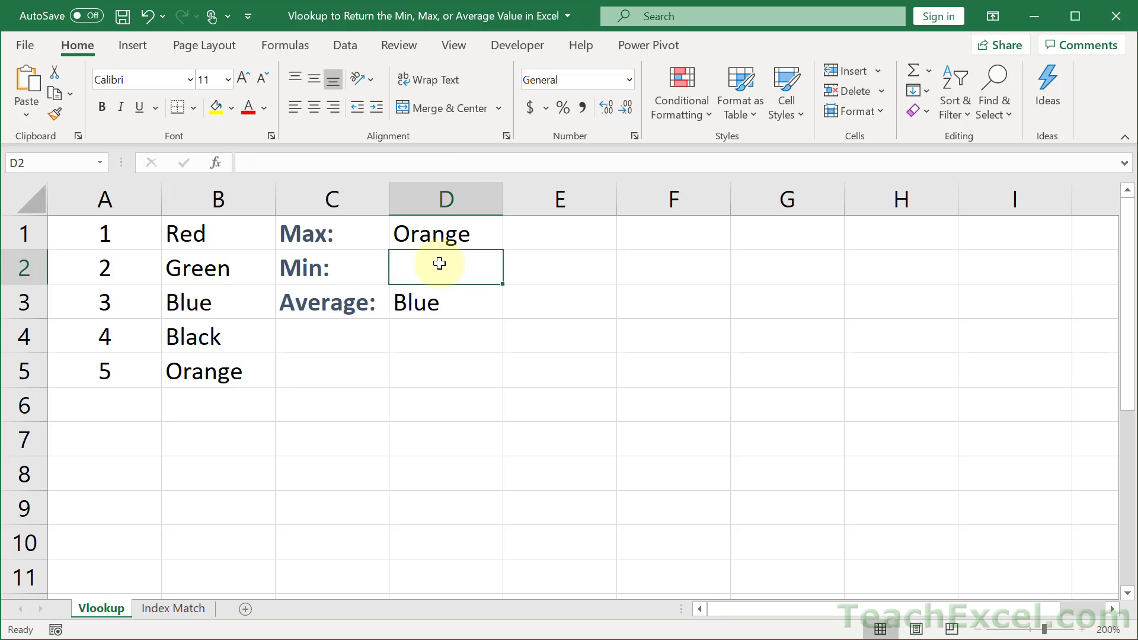
text(=)
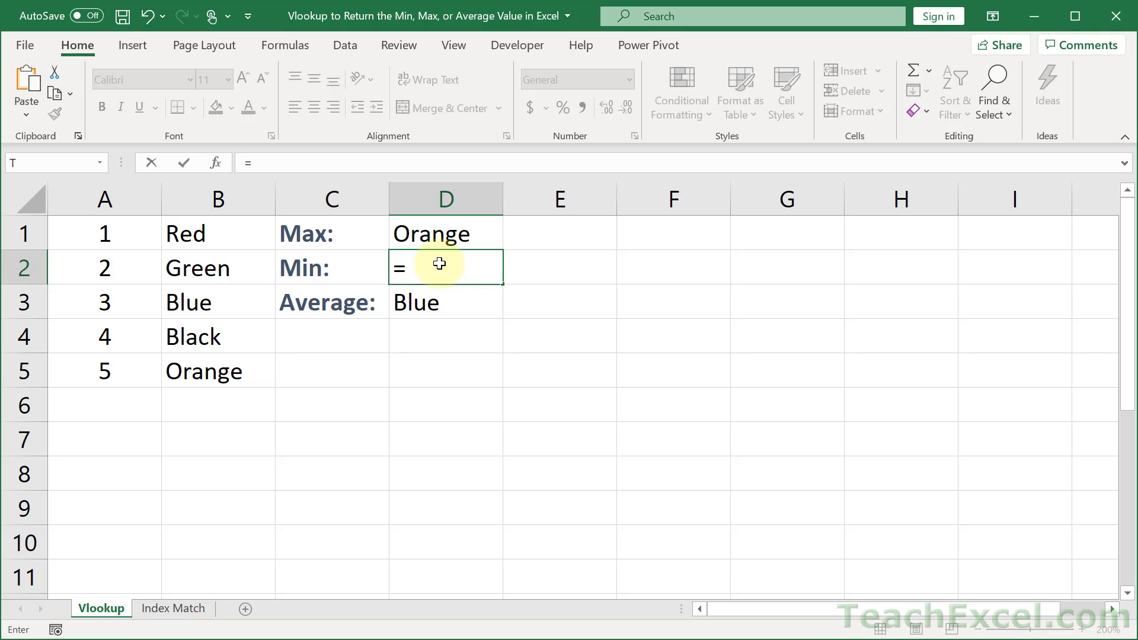
text(vl)
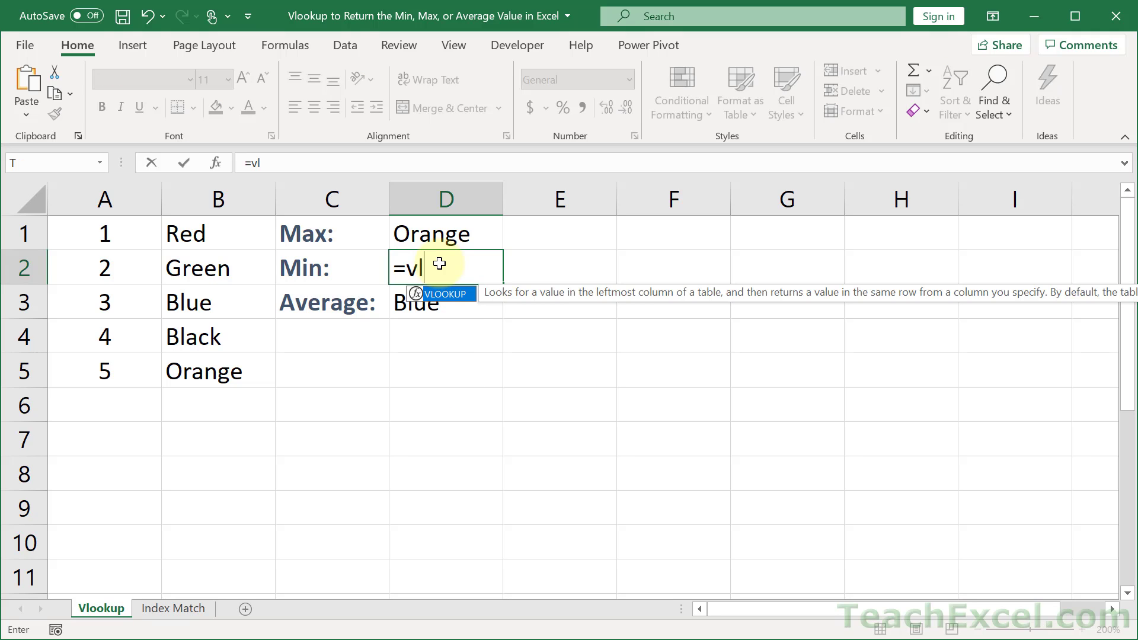
key(Tab)
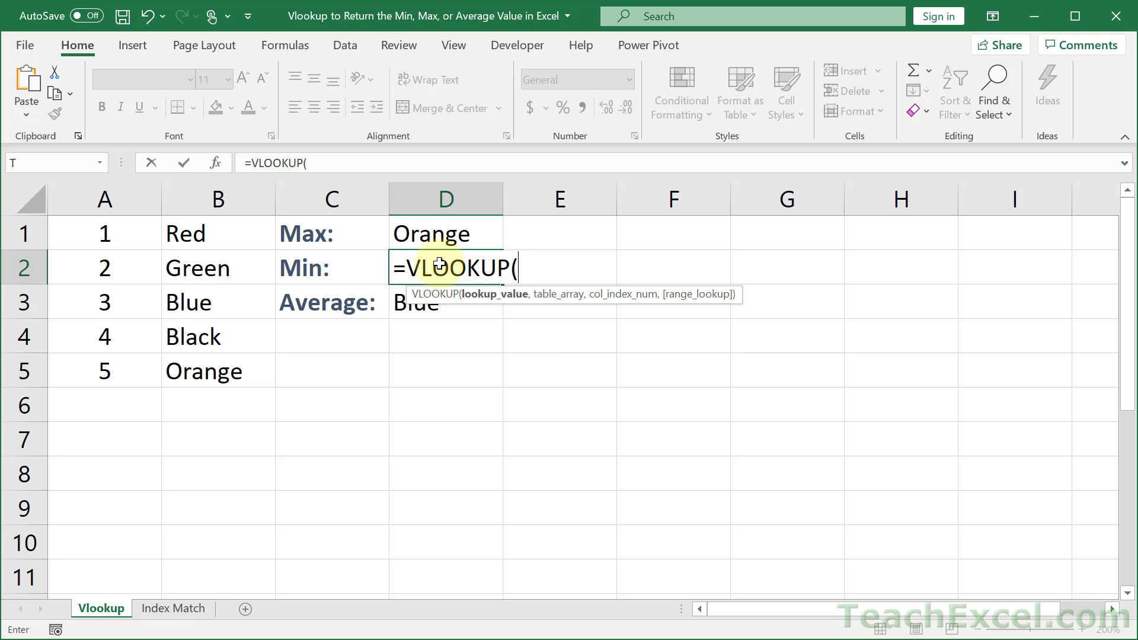
text(min)
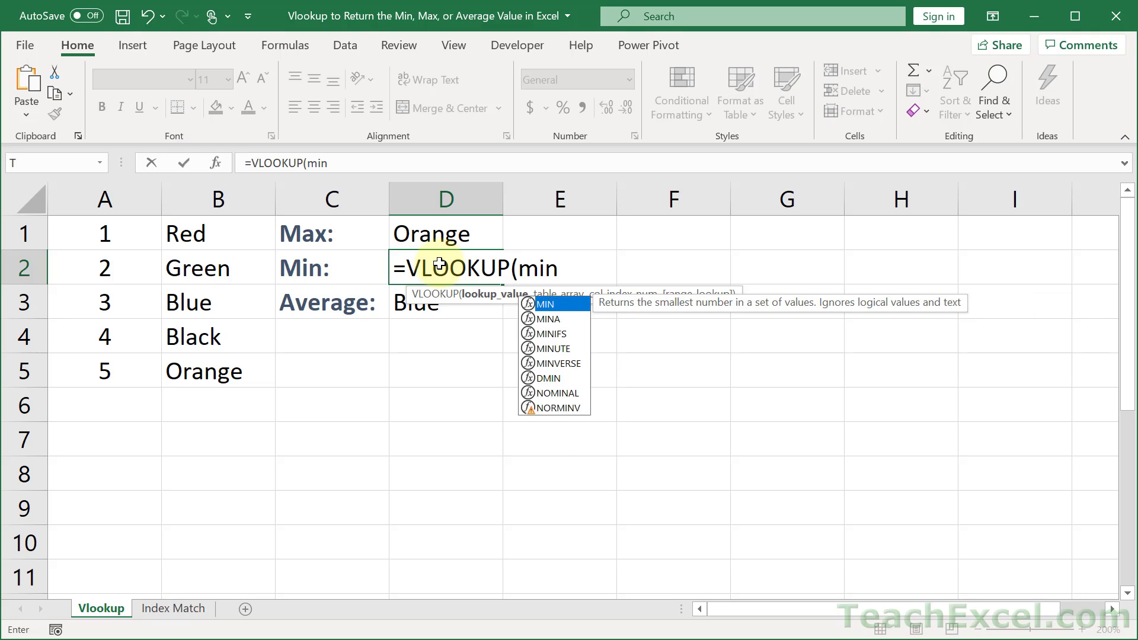
key(Tab)
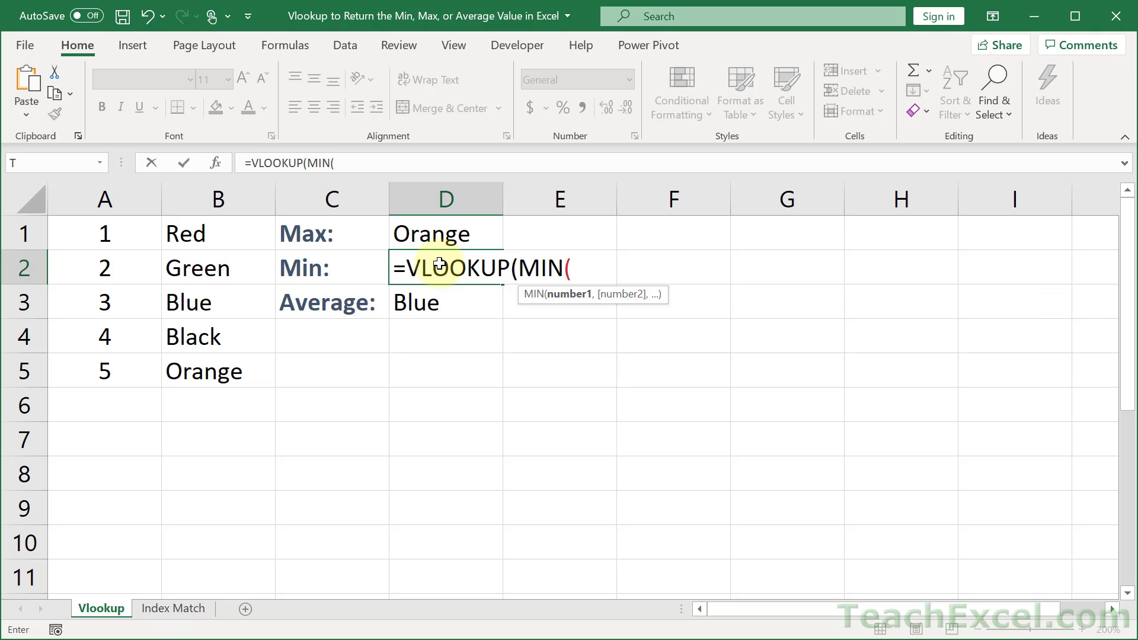
drag(152, 232, 127, 377)
text())
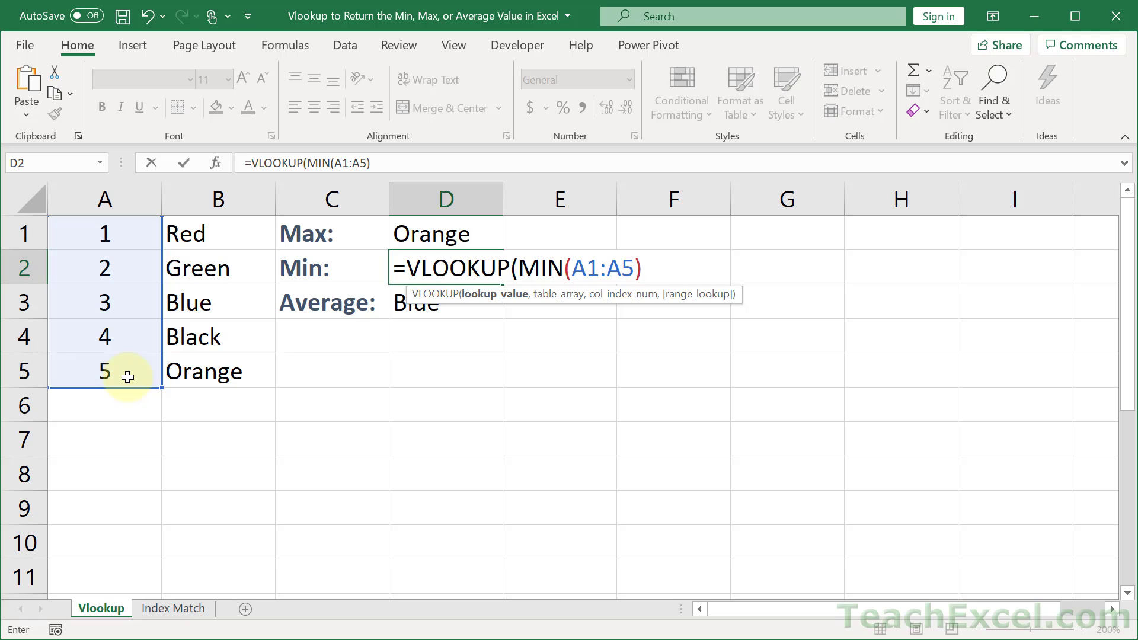
text(,)
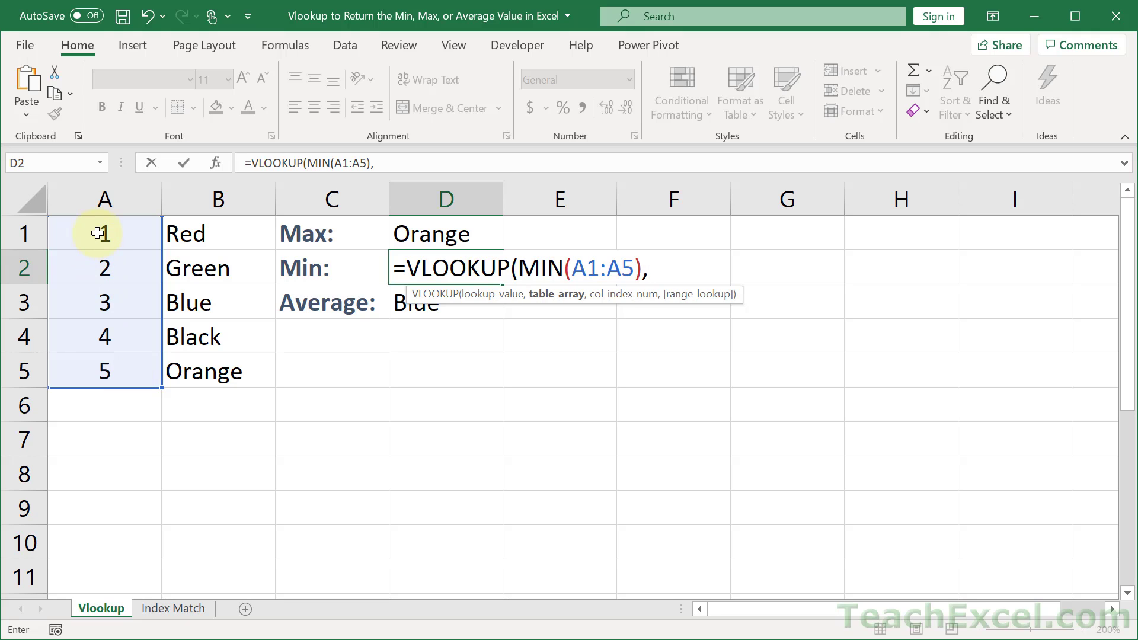
drag(102, 228, 189, 371)
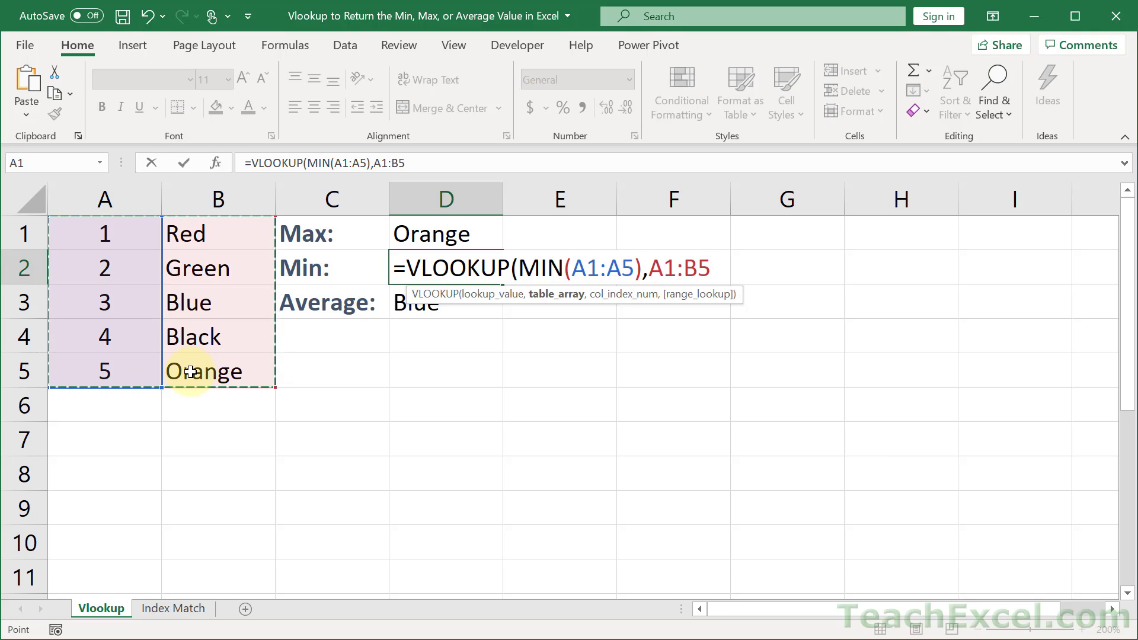
text(,)
text(2)
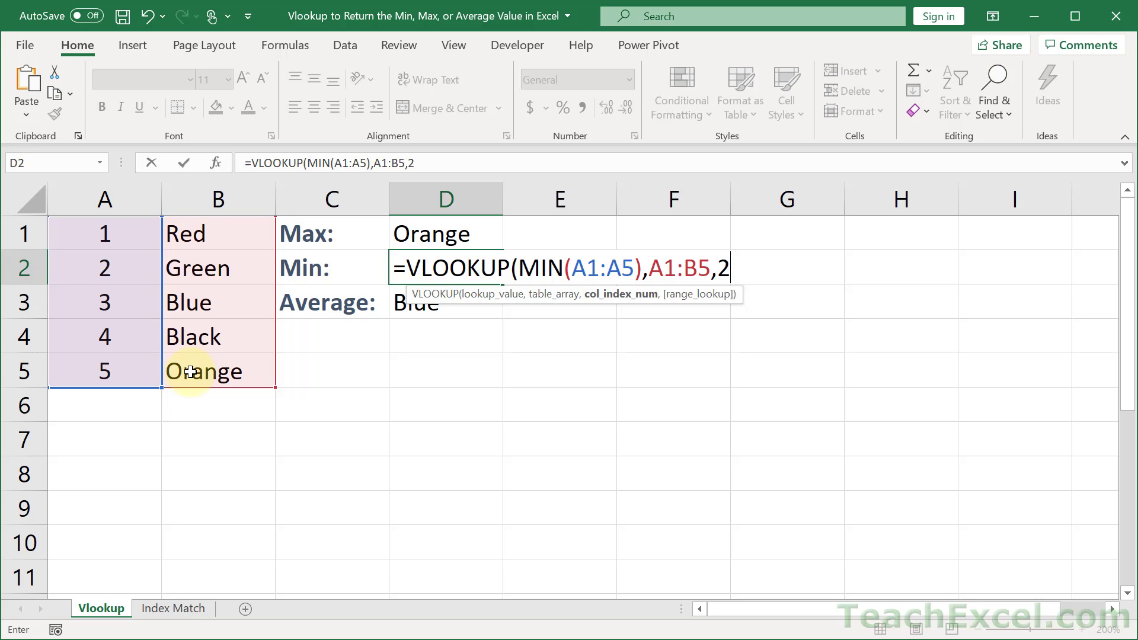
text(,false)
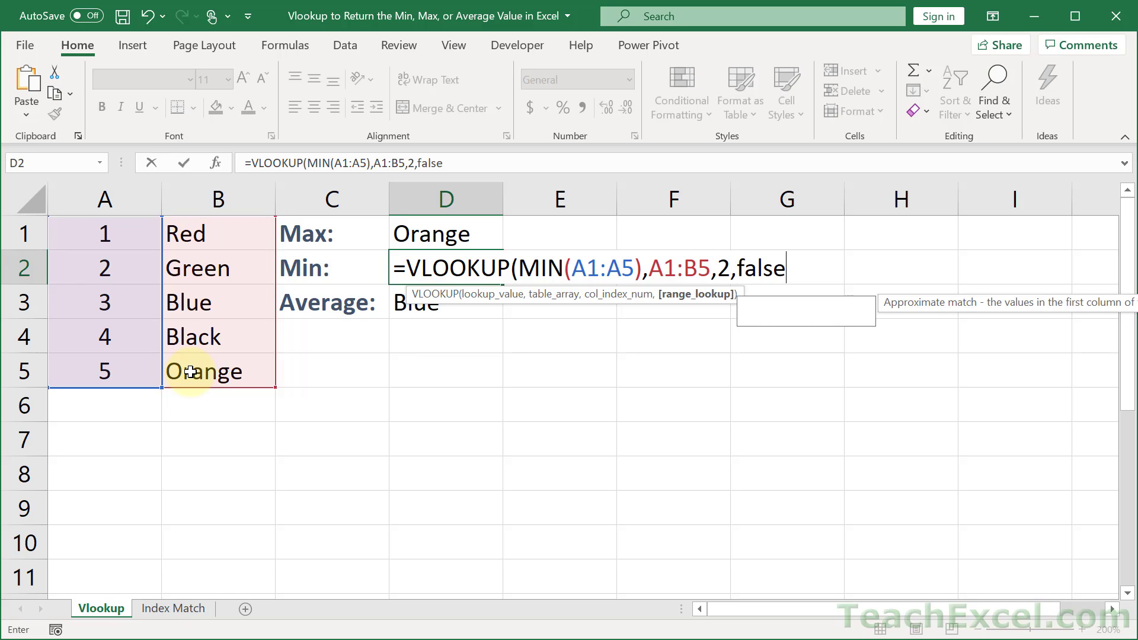
text())
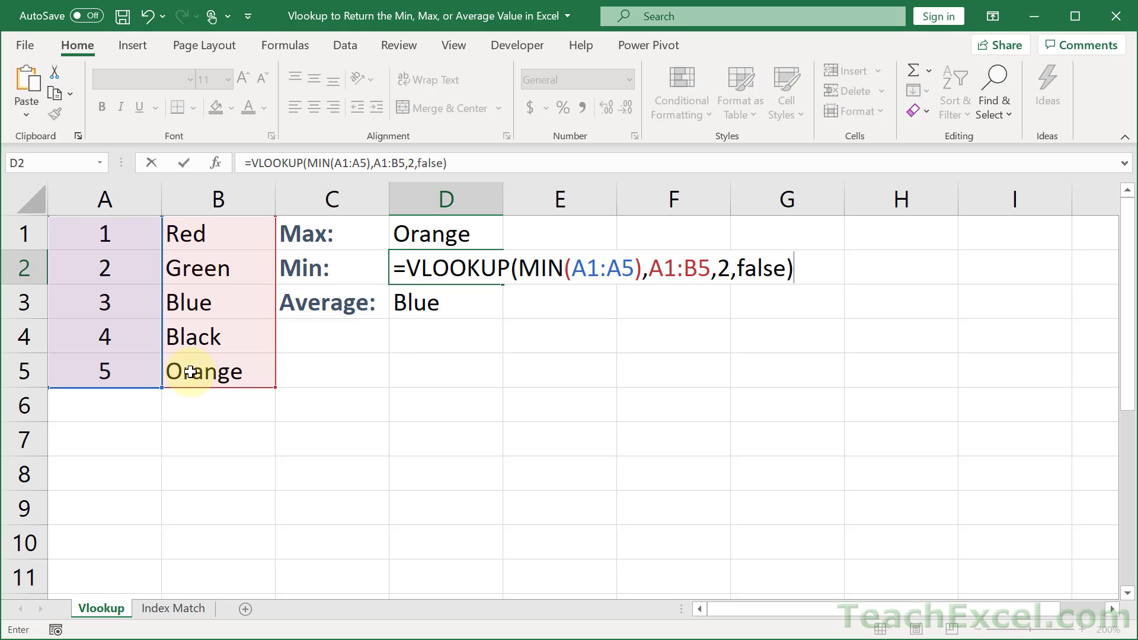
key(Return)
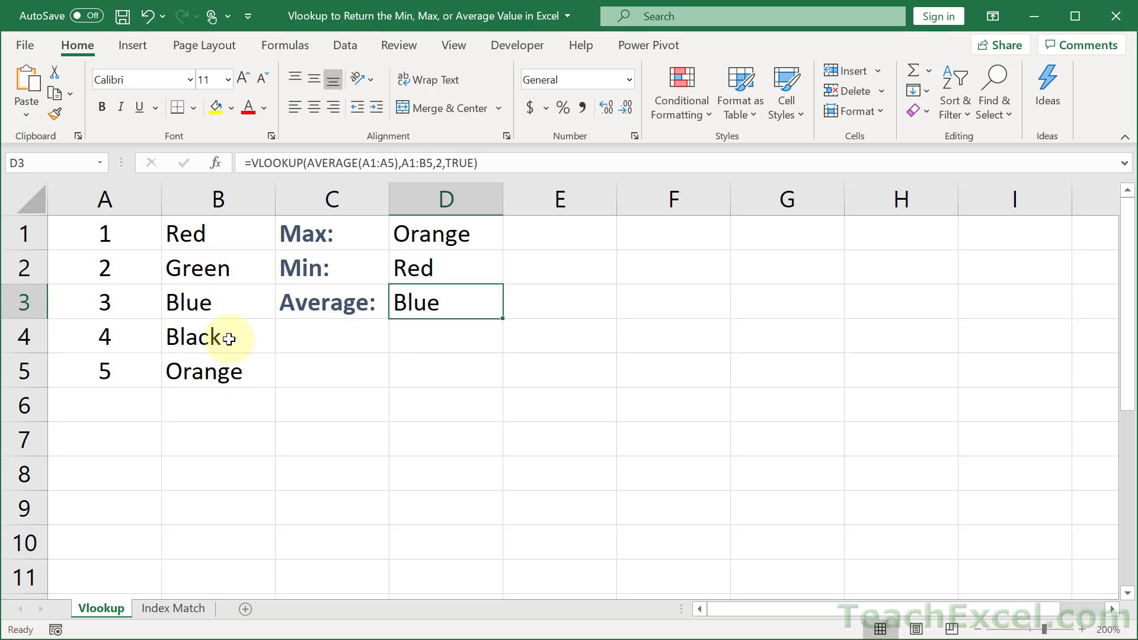
Inspect D2's MIN(A1:A5) lookup against the 1 / Red row, leaving it unchanged
drag(132, 234, 190, 236)
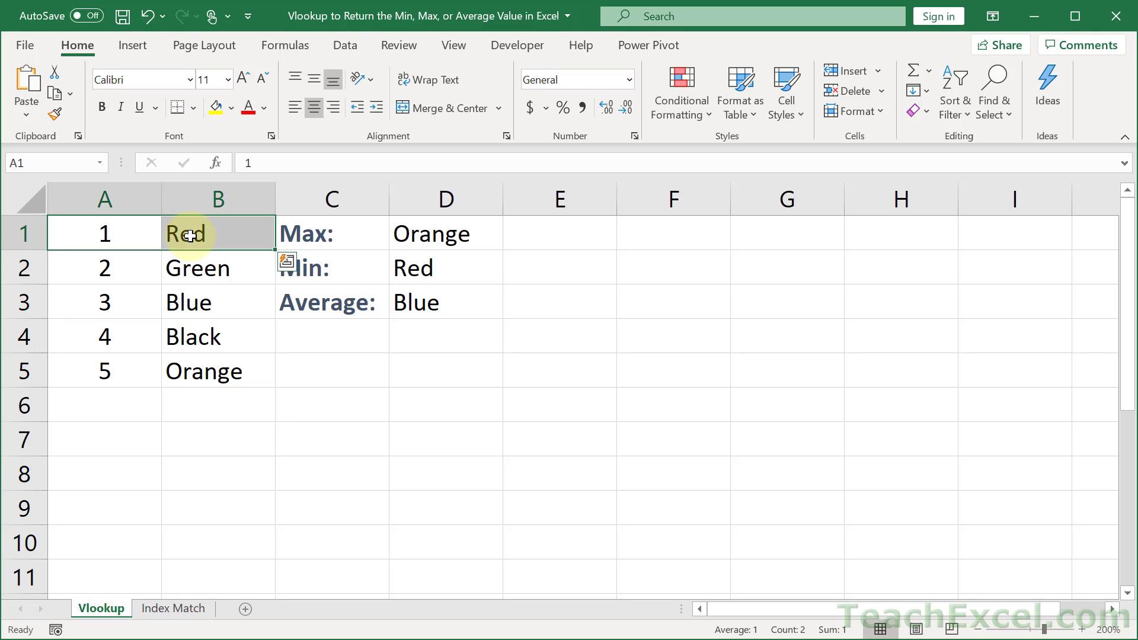
click(413, 268)
double_click(421, 268)
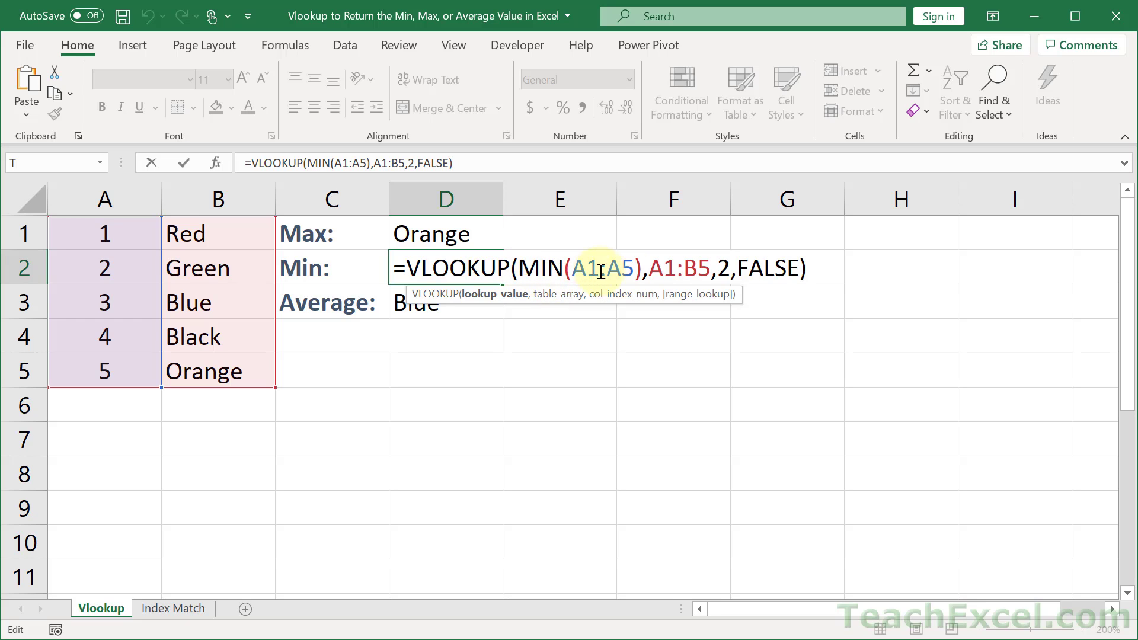
drag(552, 266, 643, 268)
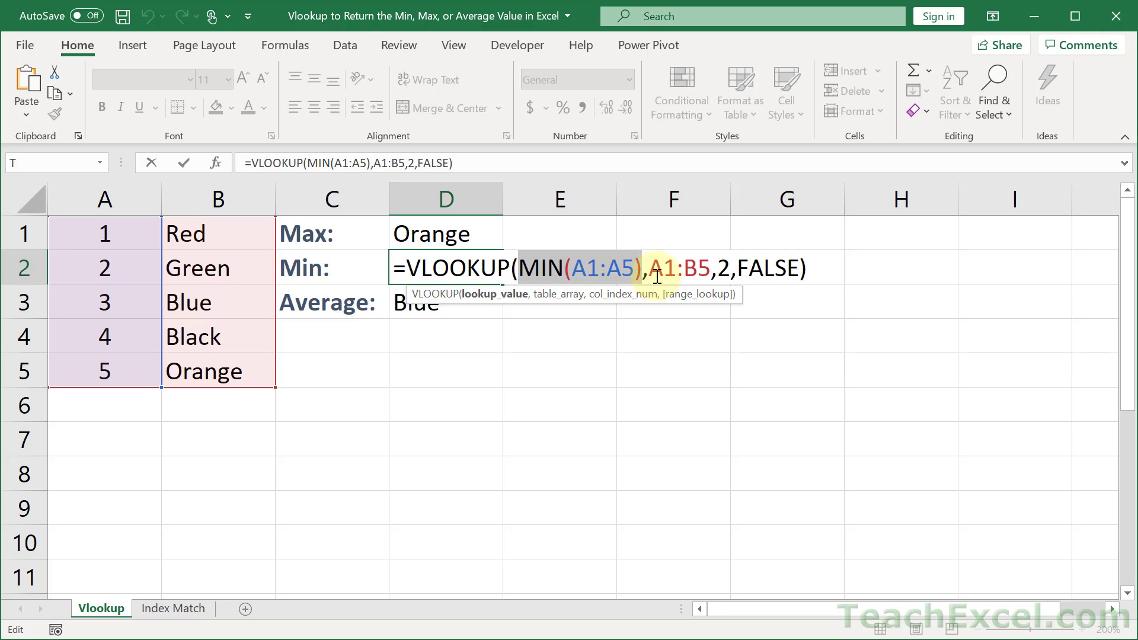
key(Escape)
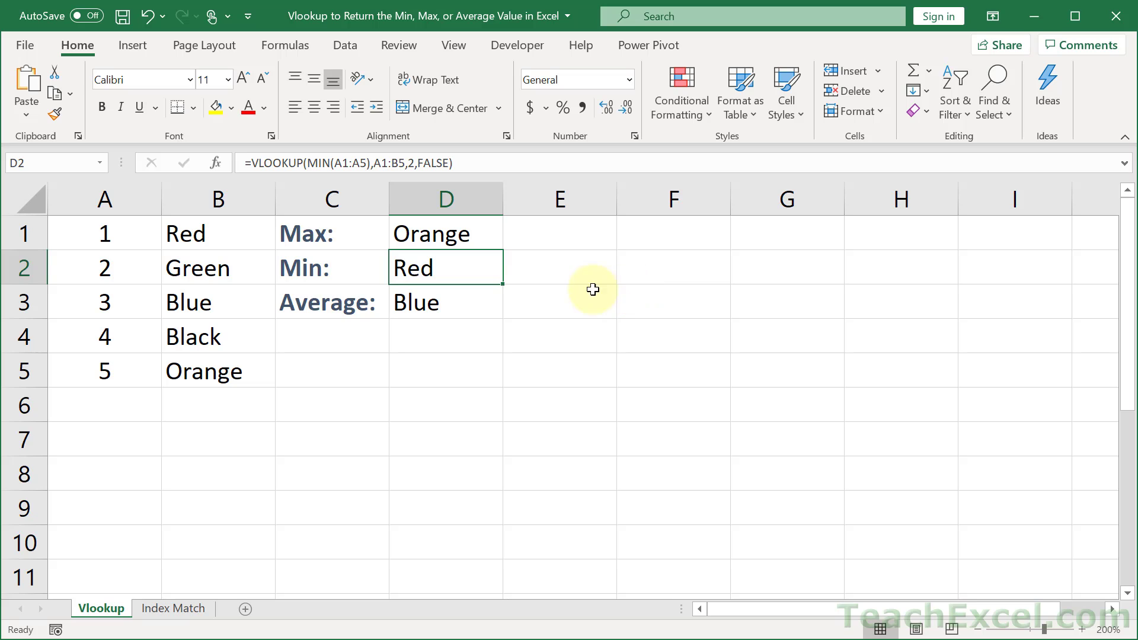
click(446, 303)
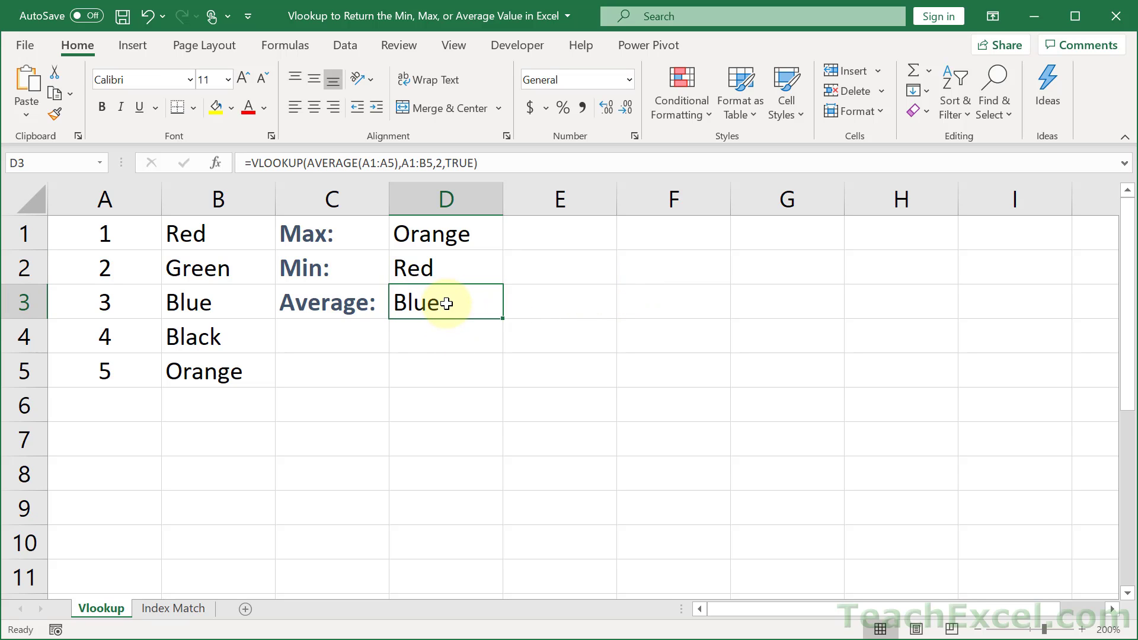
Replace D3's contents with =AVERAGE(A1:A5), which shows 3
key(Delete)
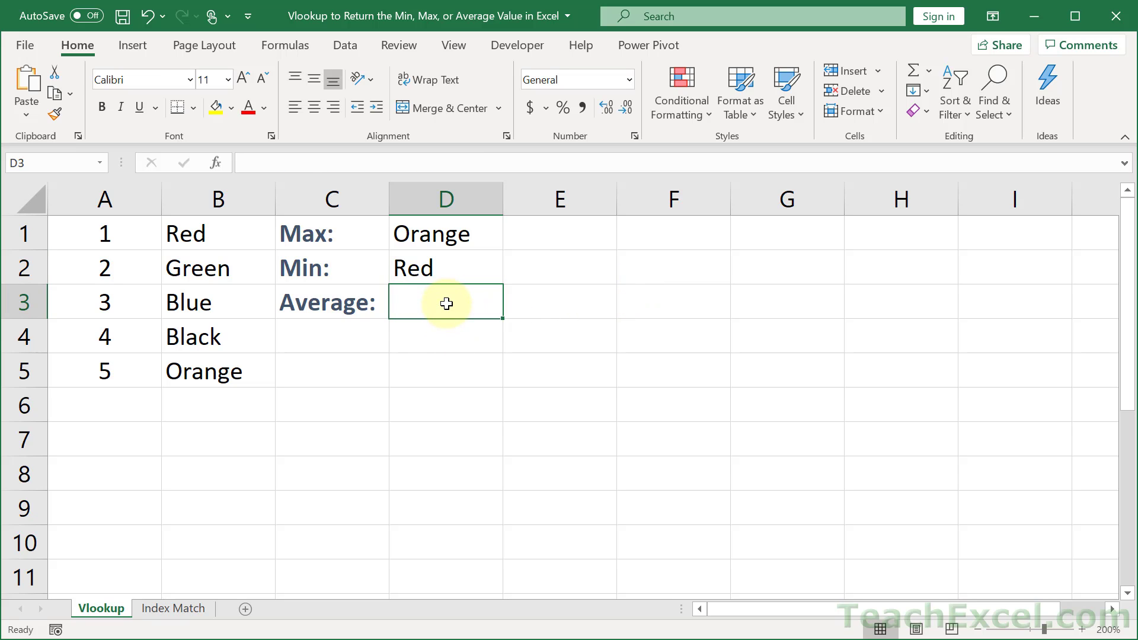
text(=avera)
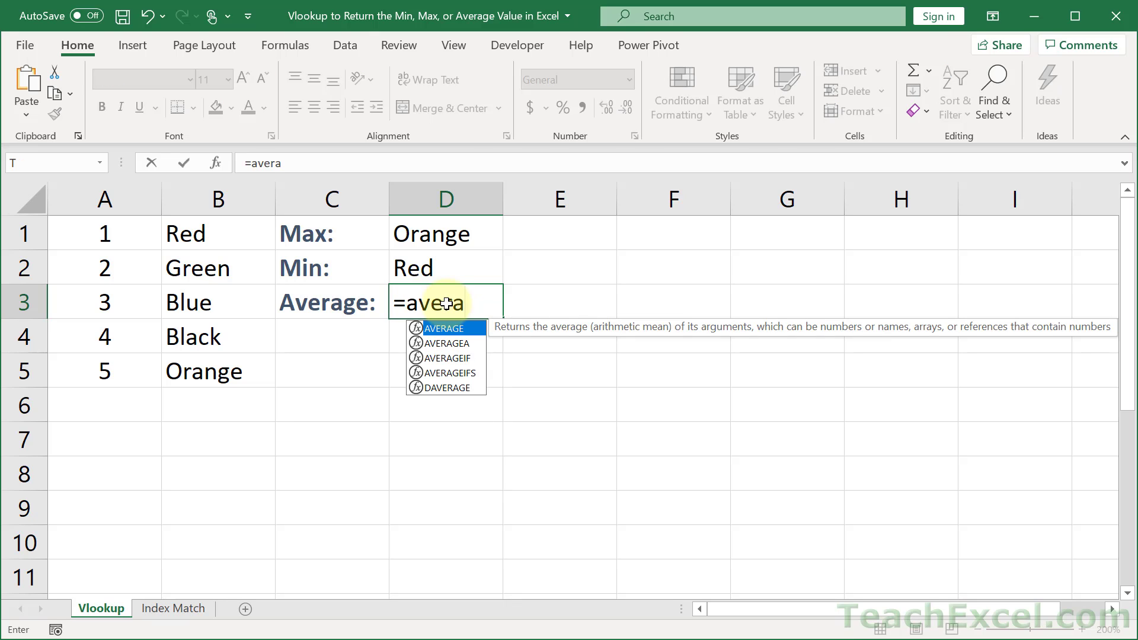
key(Tab)
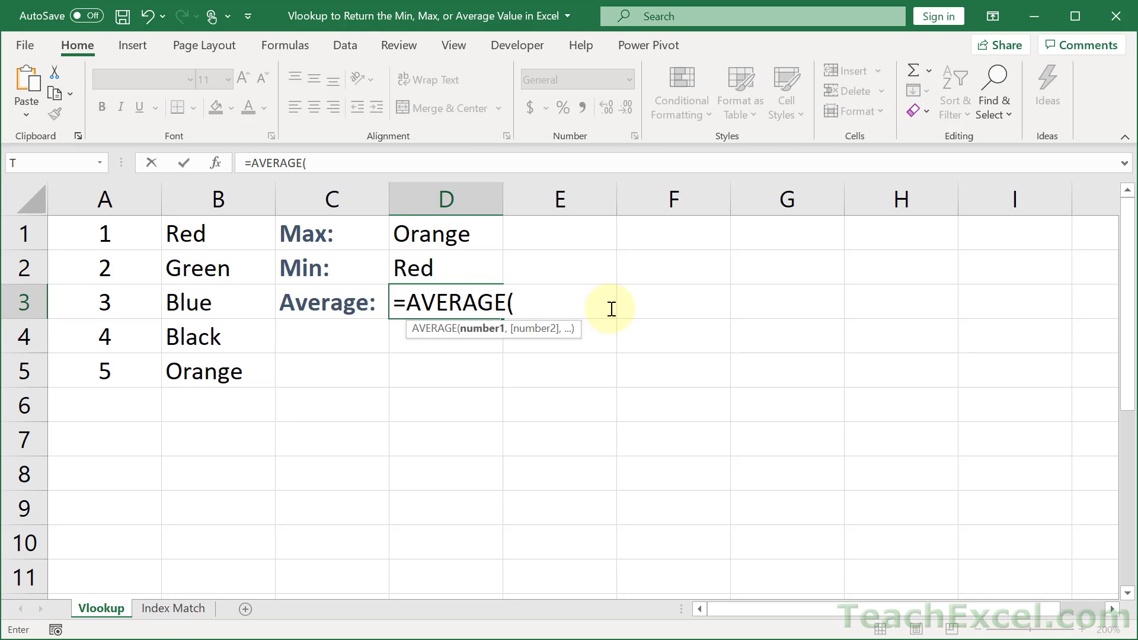
drag(109, 241, 121, 375)
key(Return)
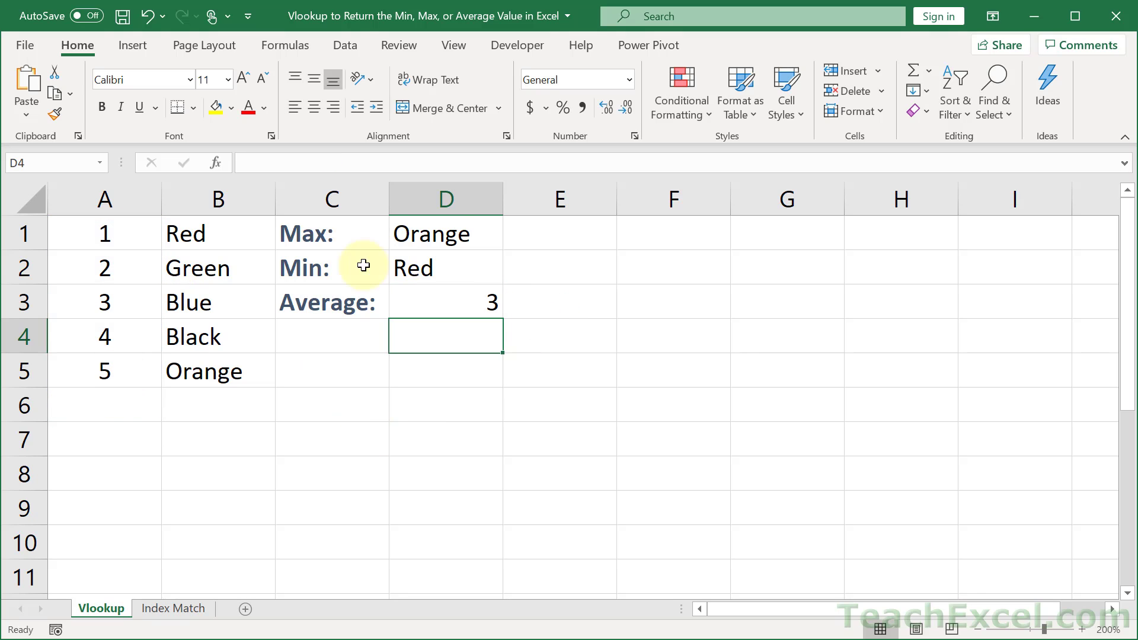
Compare the average 3 with the Blue row, copy AVERAGE(A1:A5), and empty D3
click(426, 302)
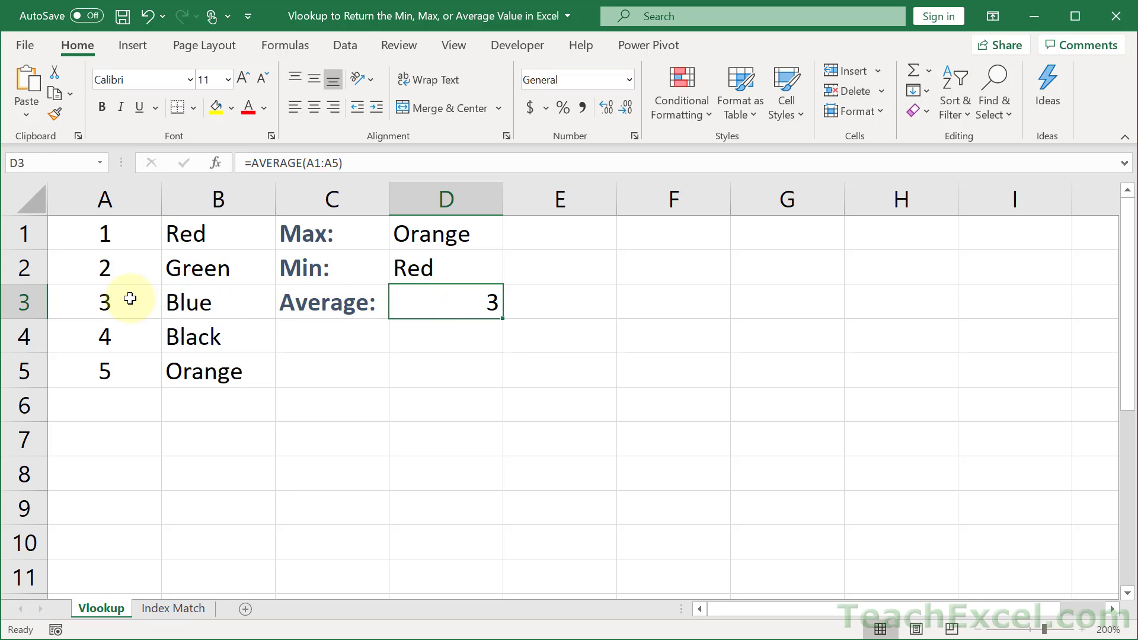
drag(126, 294, 198, 303)
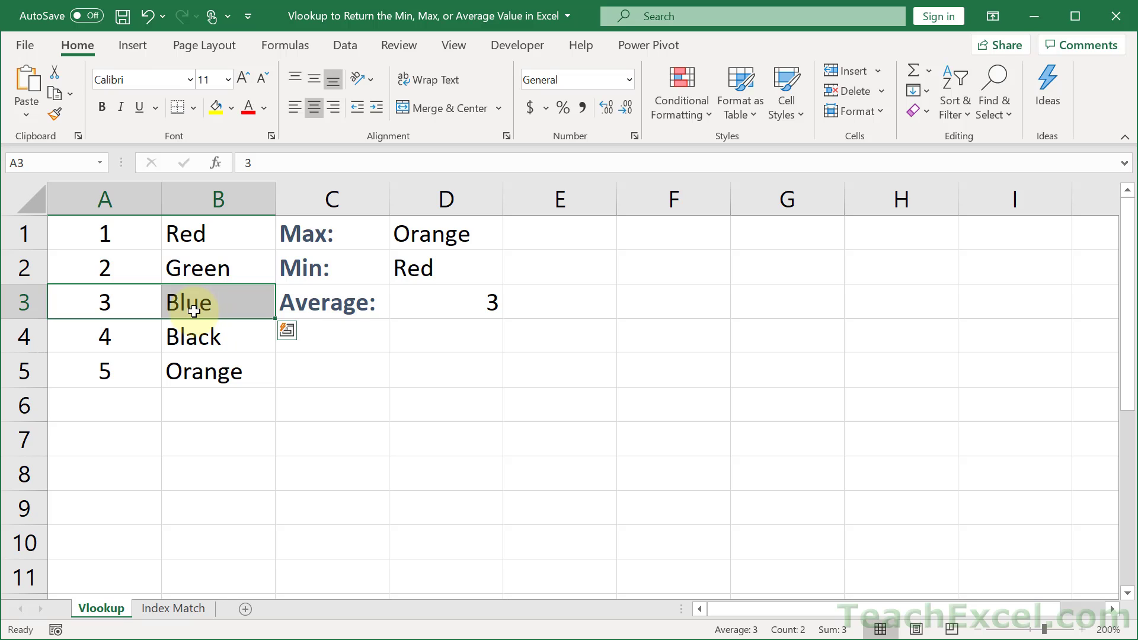
click(425, 312)
double_click(423, 305)
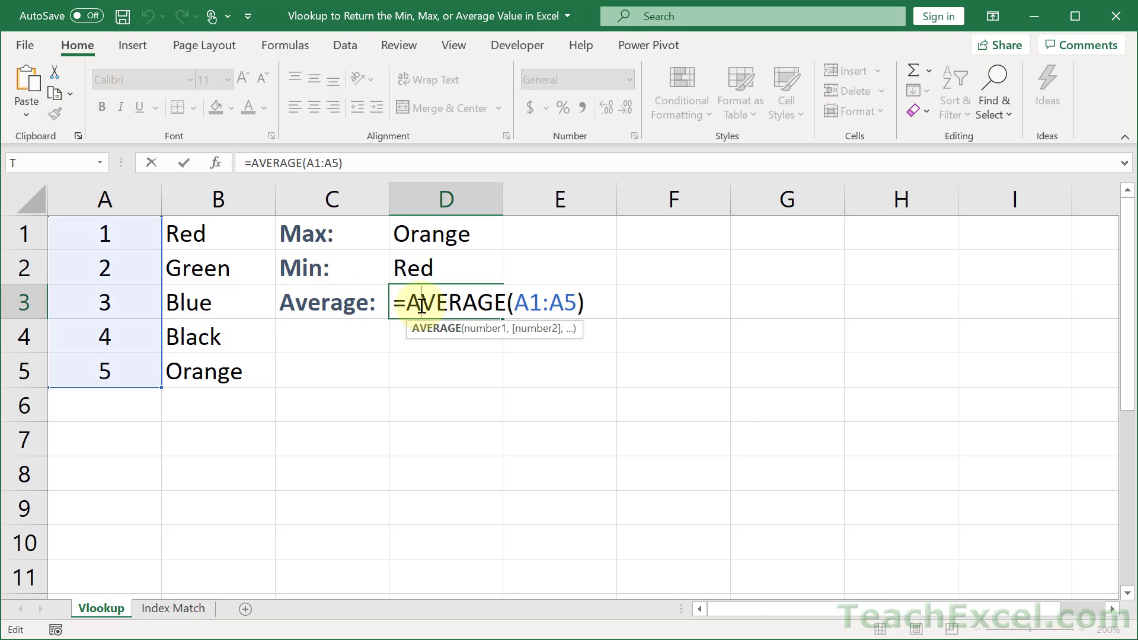
drag(411, 306, 610, 318)
key(ctrl+c)
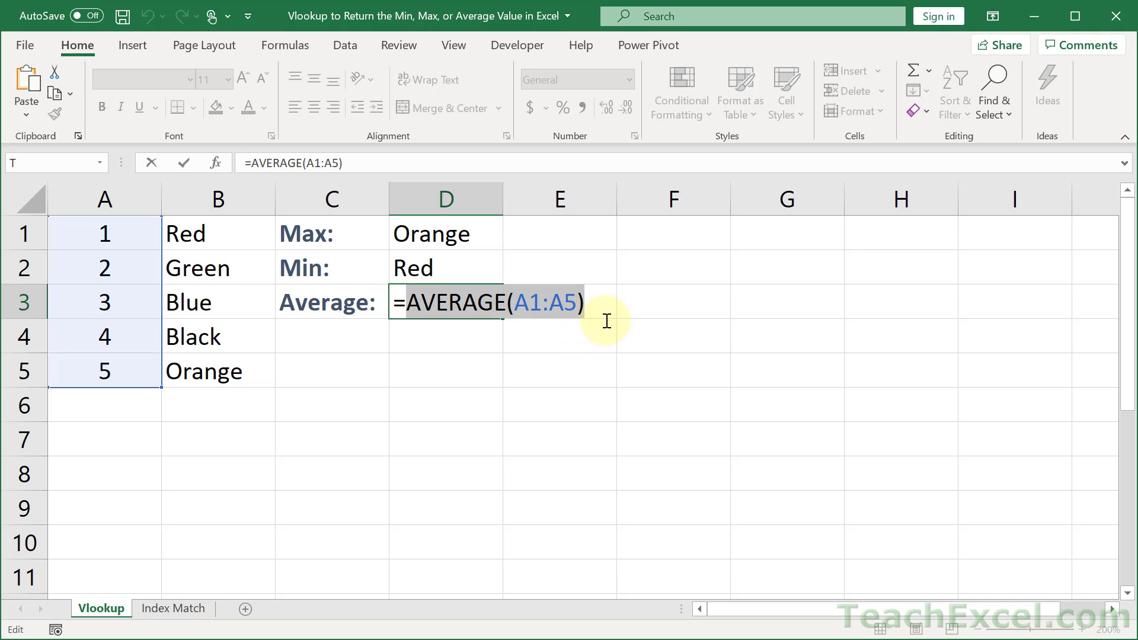
key(Escape)
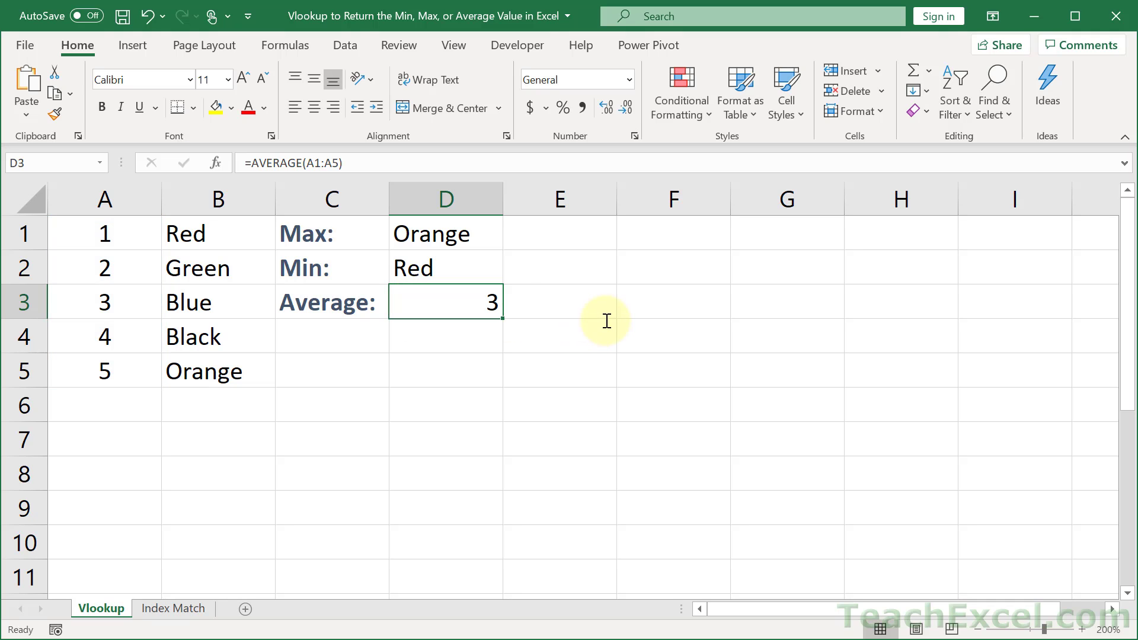
key(Delete)
Build =VLOOKUP(AVERAGE(A1:A5),A1:B5,2,FALSE) in D3 using the pasted average, returning Blue
text(=vl)
key(Tab)
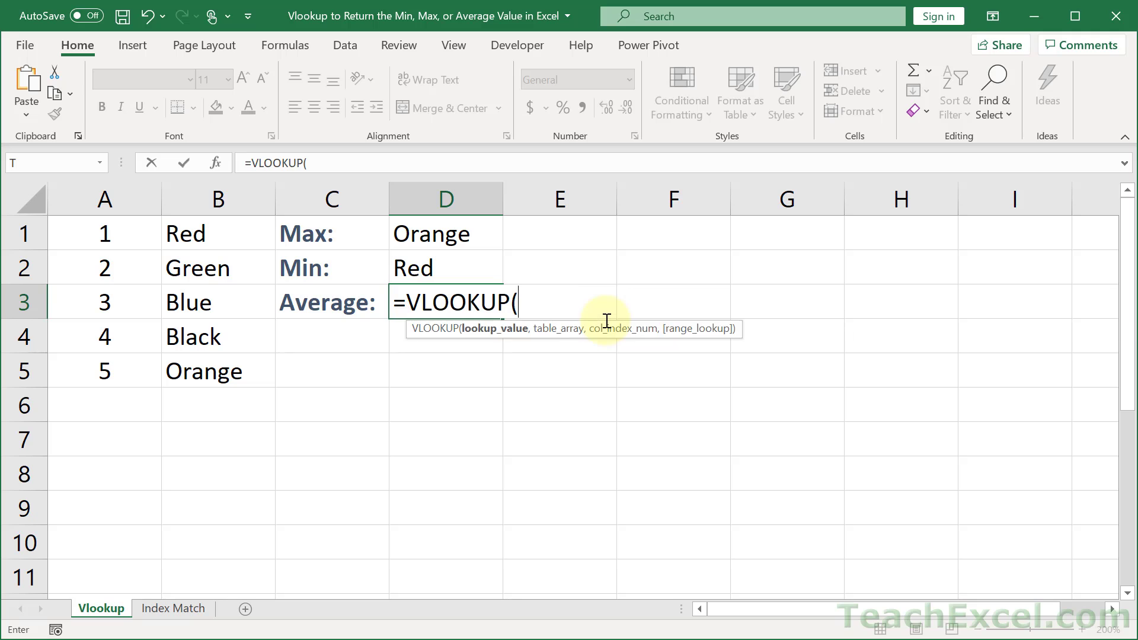
key(ctrl+v)
text(,)
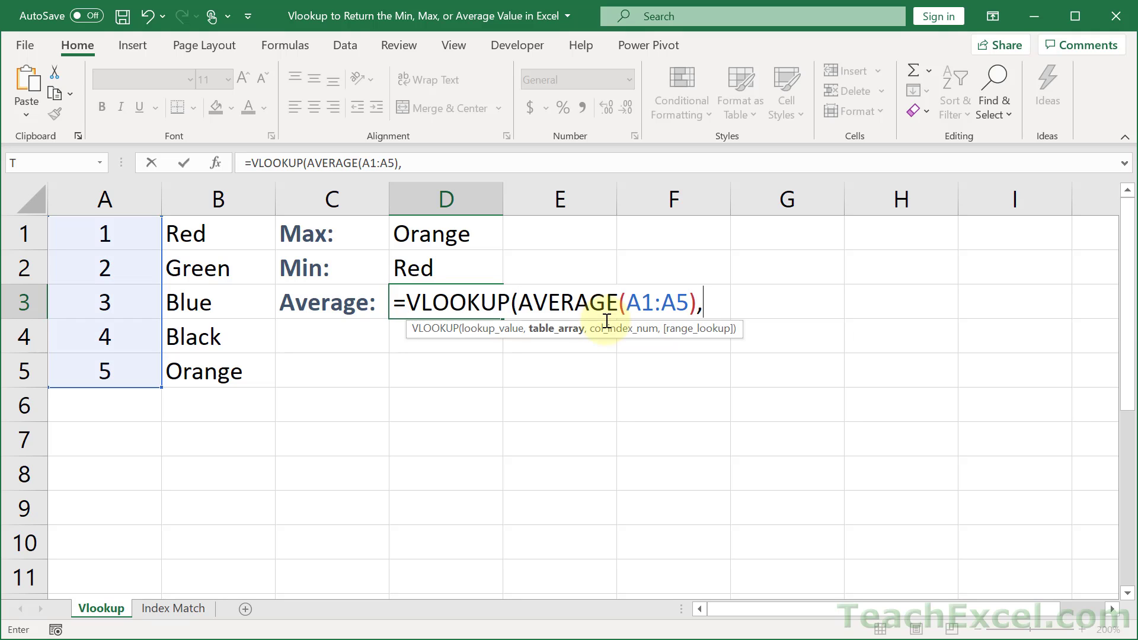
drag(119, 244, 229, 377)
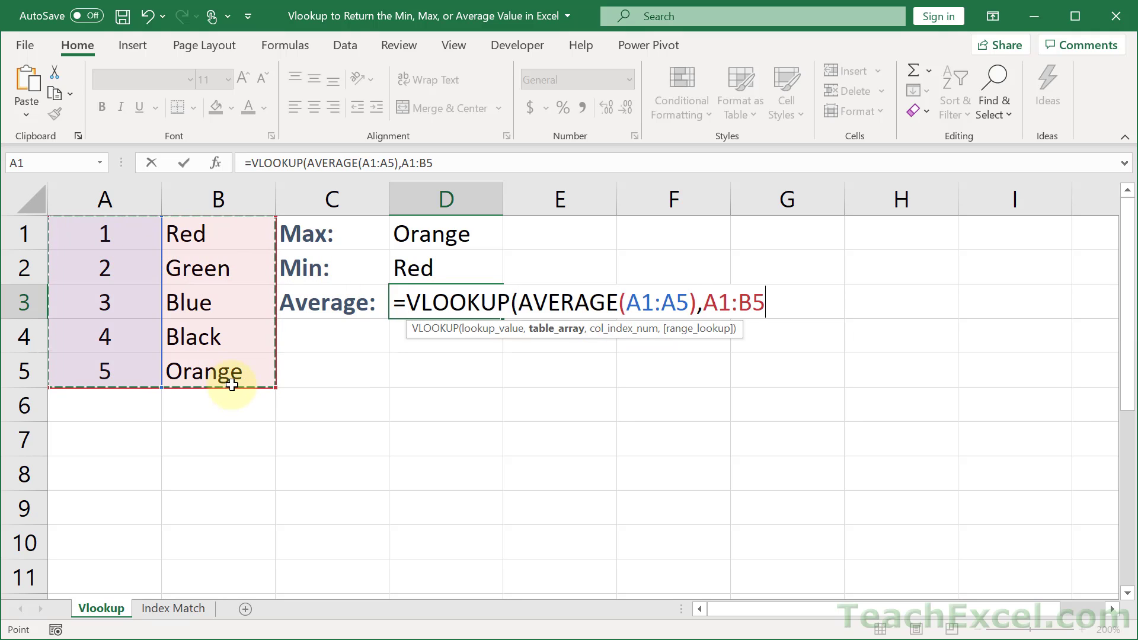
text(,2,)
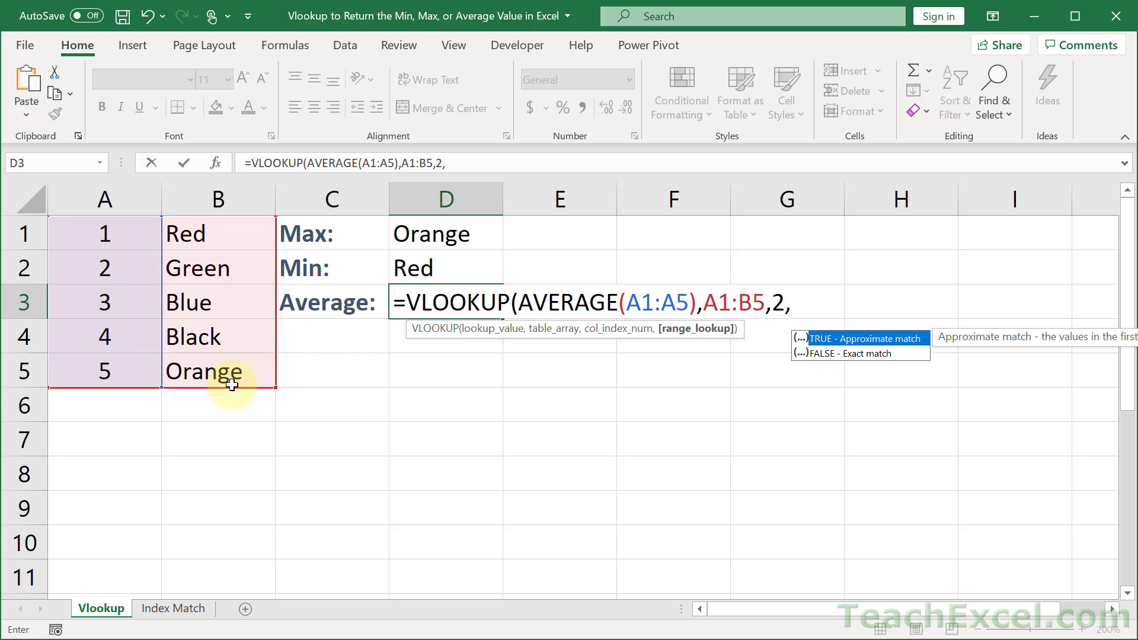
text(false))
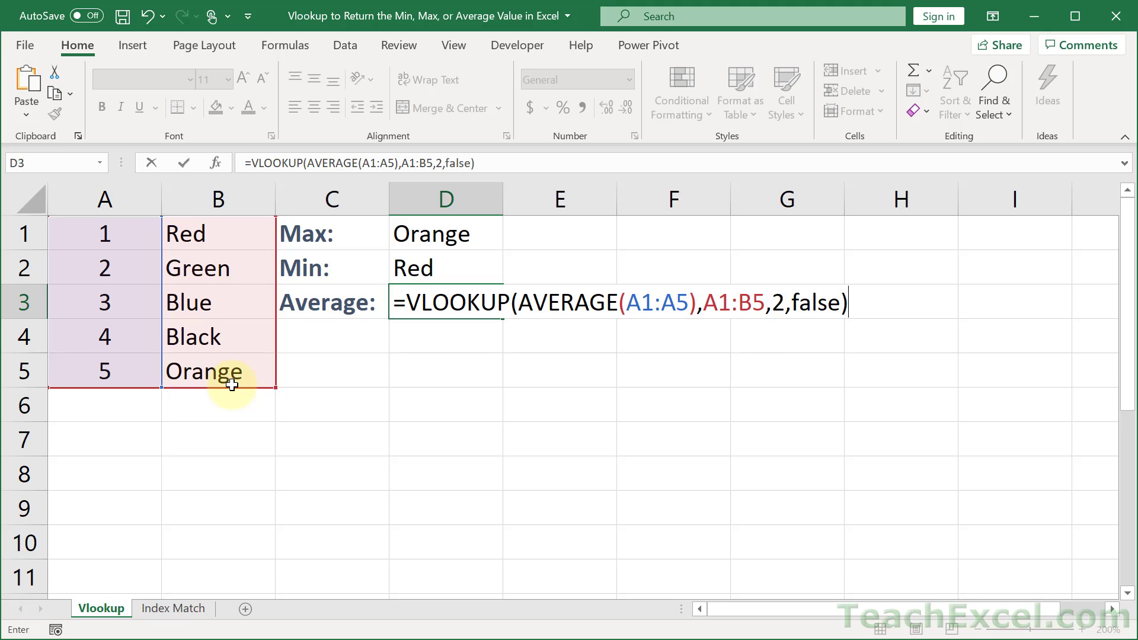
key(ctrl+Return)
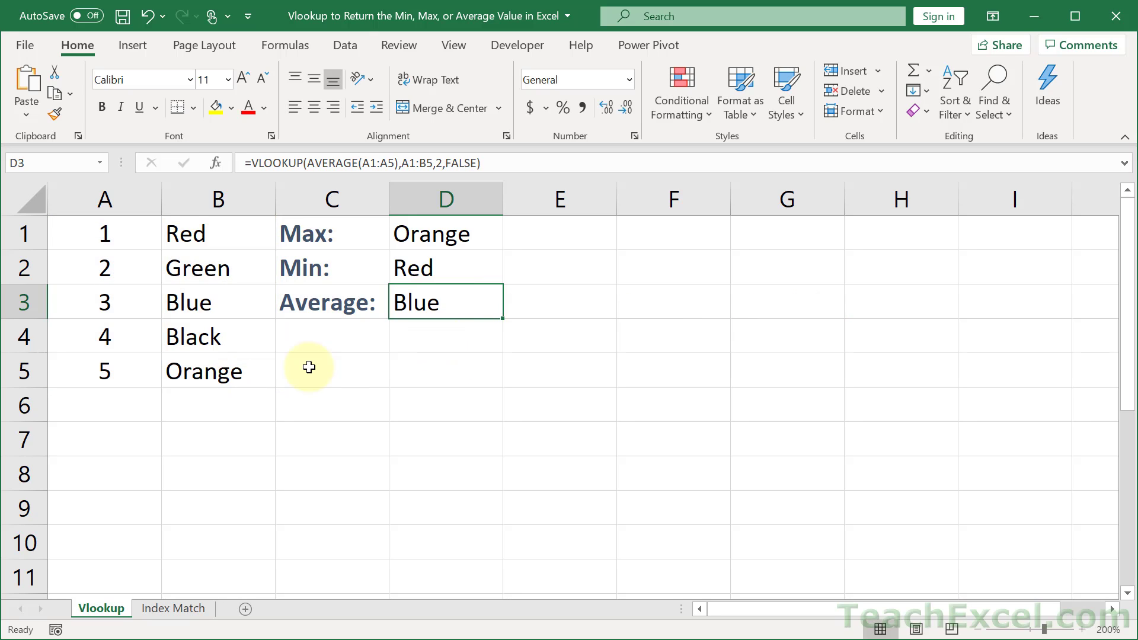
Add a helper =AVERAGE(A1:A5) formula in D4
click(460, 340)
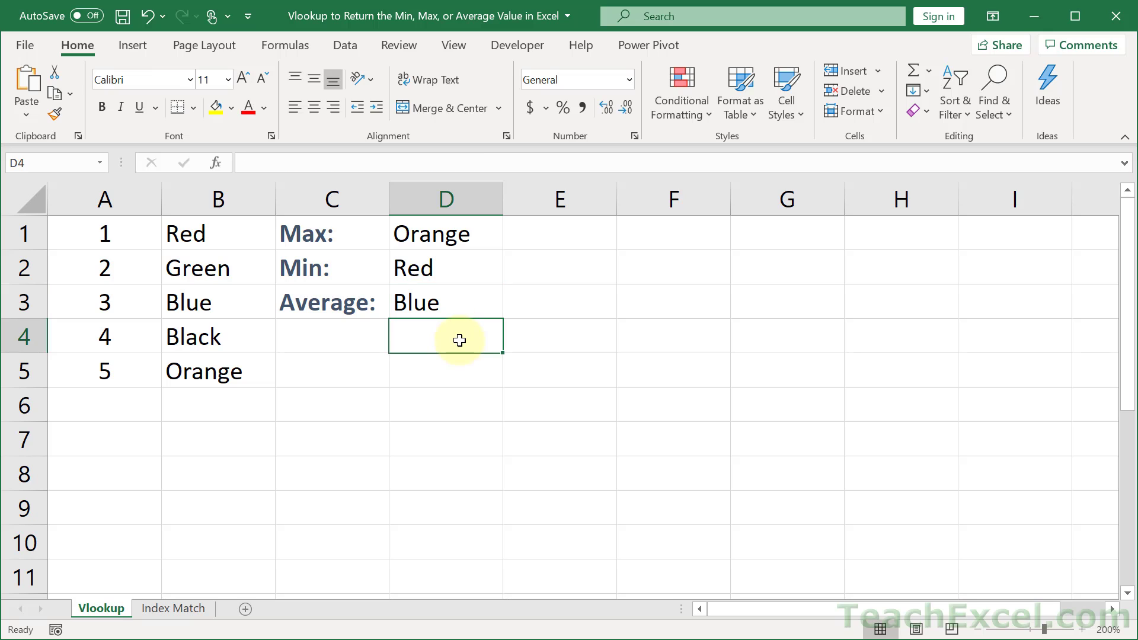
text(=aver)
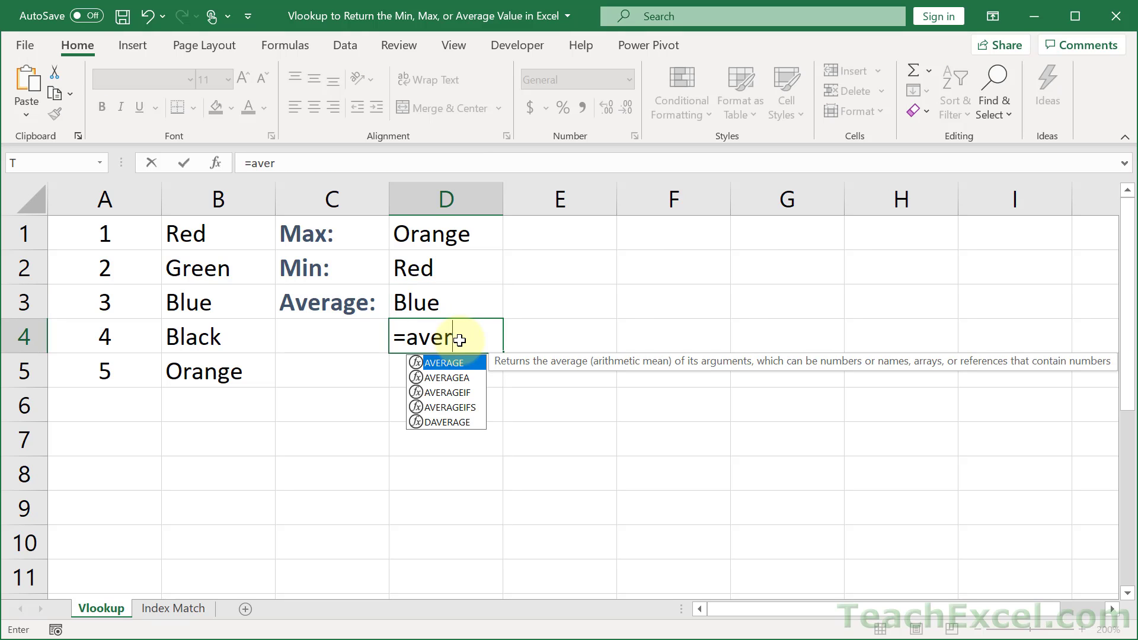
key(Tab)
drag(104, 234, 112, 362)
key(Return)
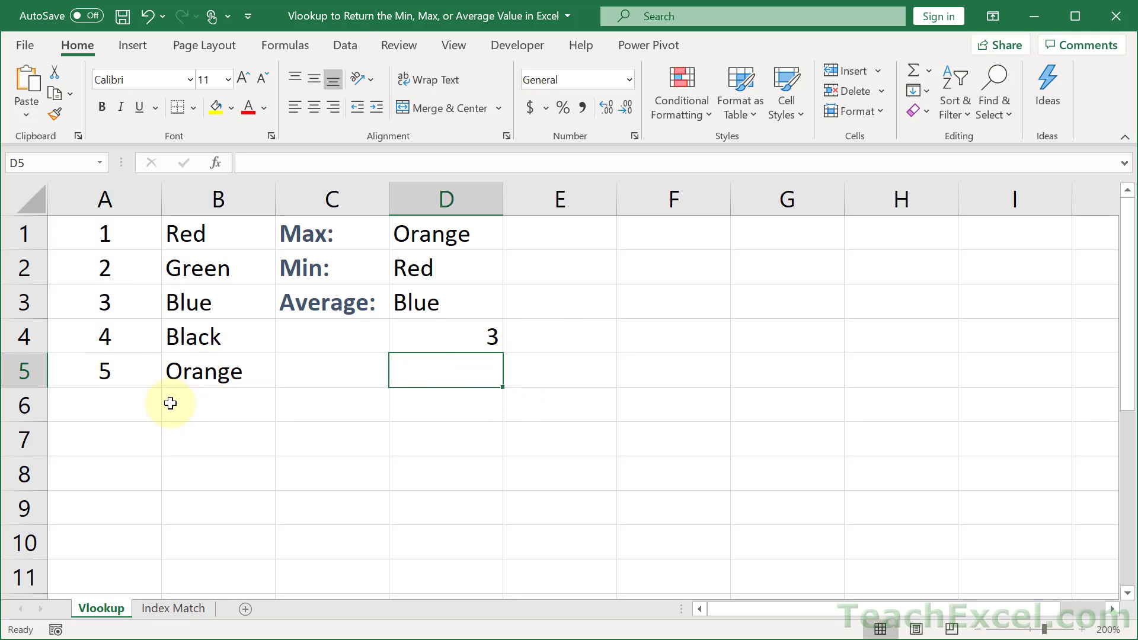
Change A4 to 12 and check the 4.6 average, Max Black and Average #N/A
click(110, 344)
text(12)
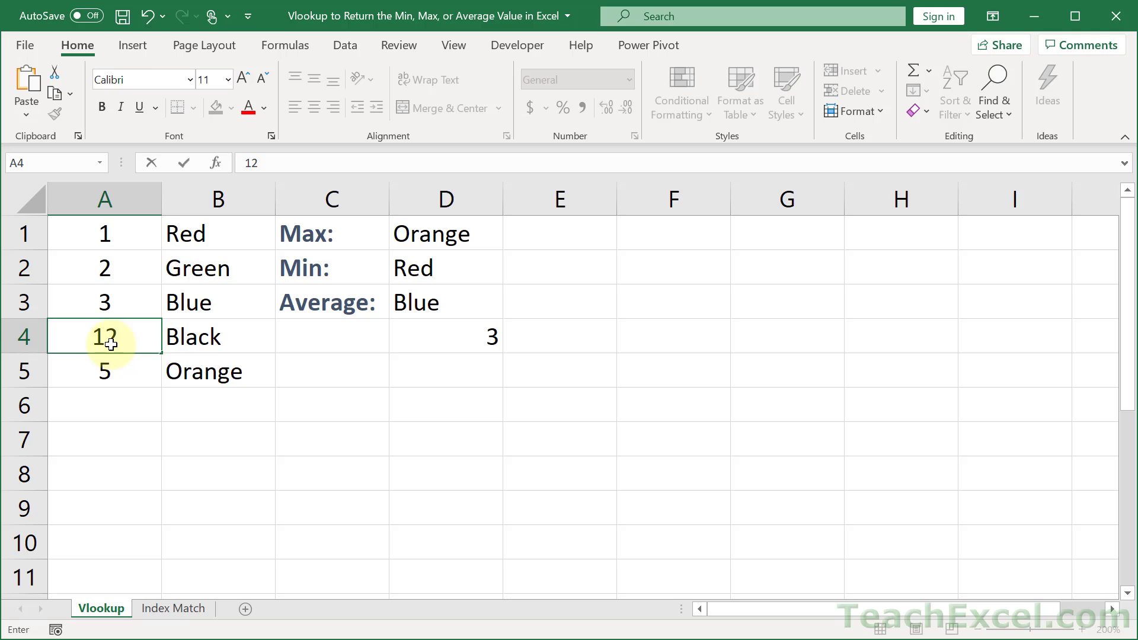
key(Return)
click(425, 343)
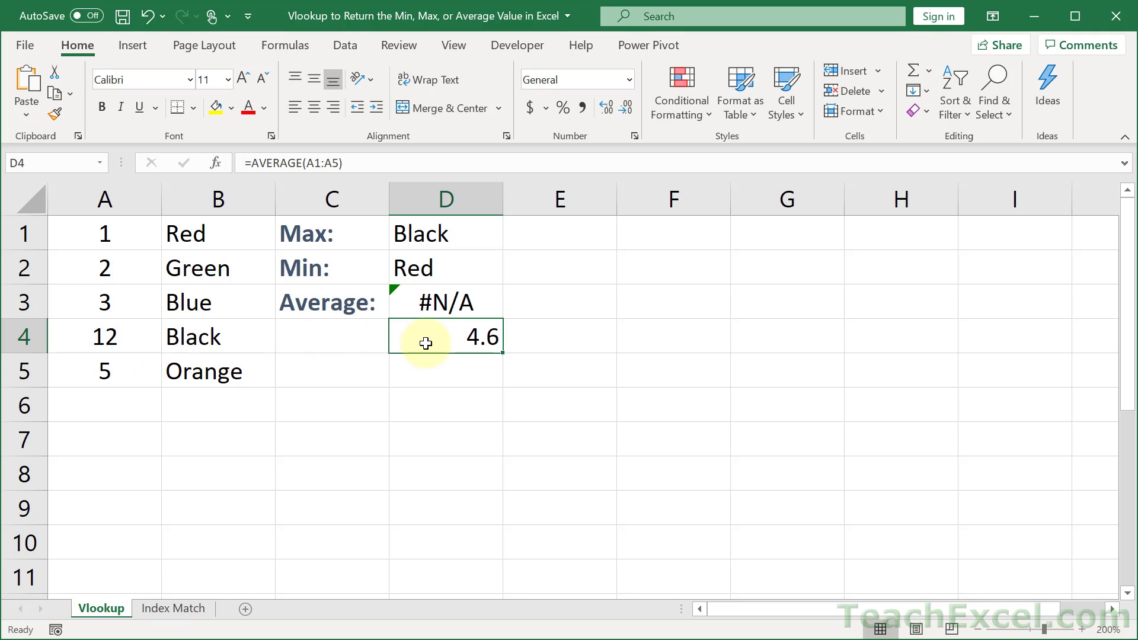
click(423, 304)
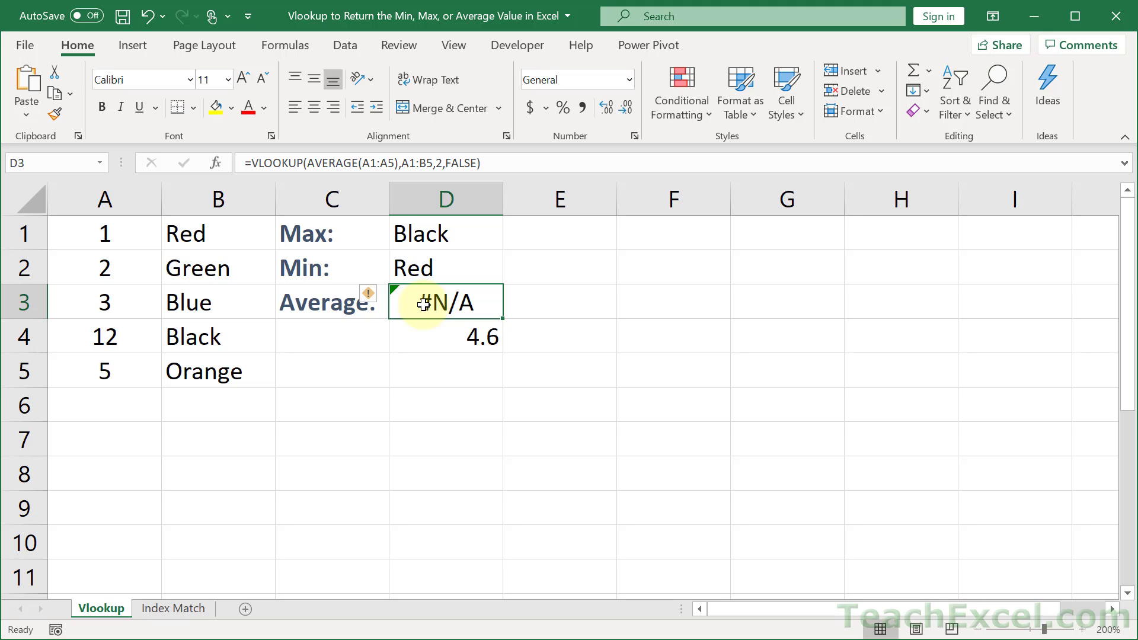
click(461, 331)
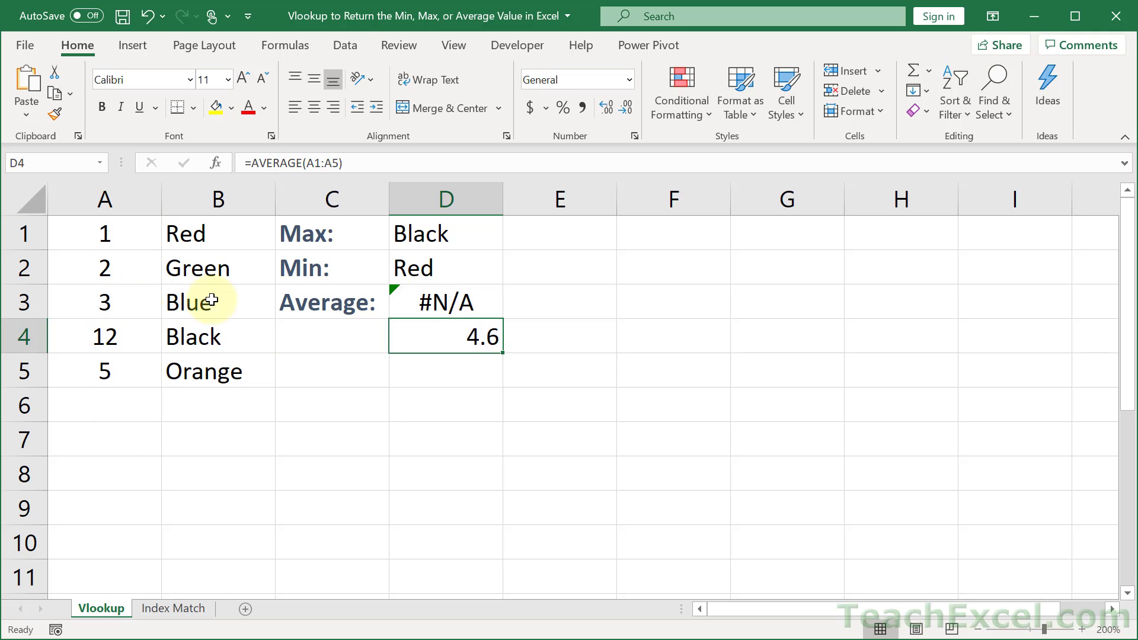
Switch the D3 lookup's match argument from FALSE to TRUE
double_click(459, 303)
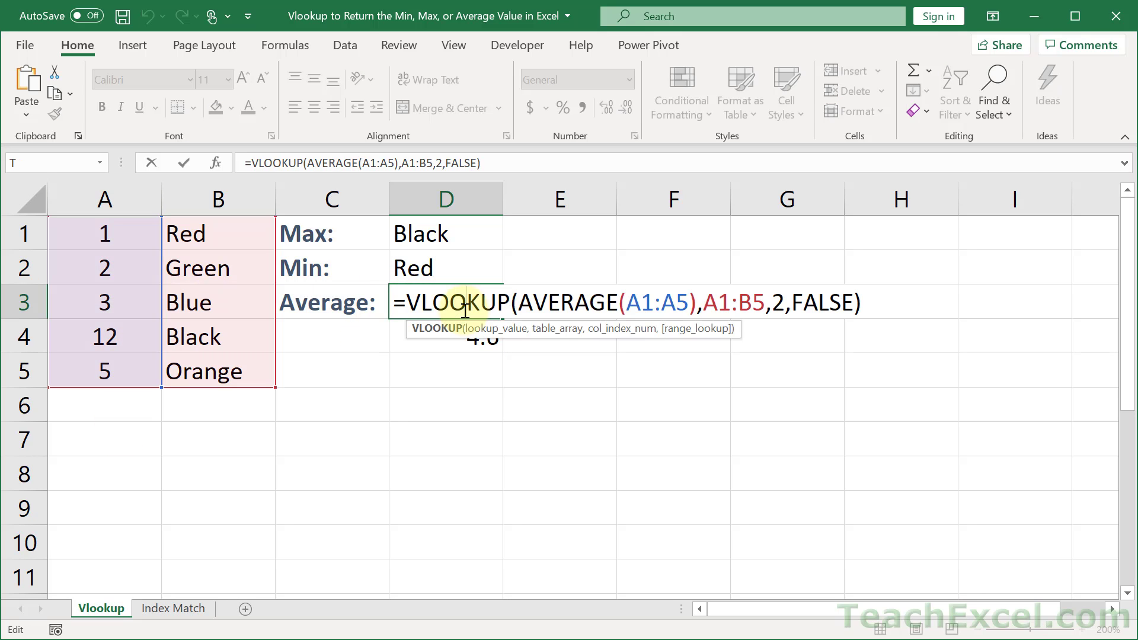
double_click(818, 305)
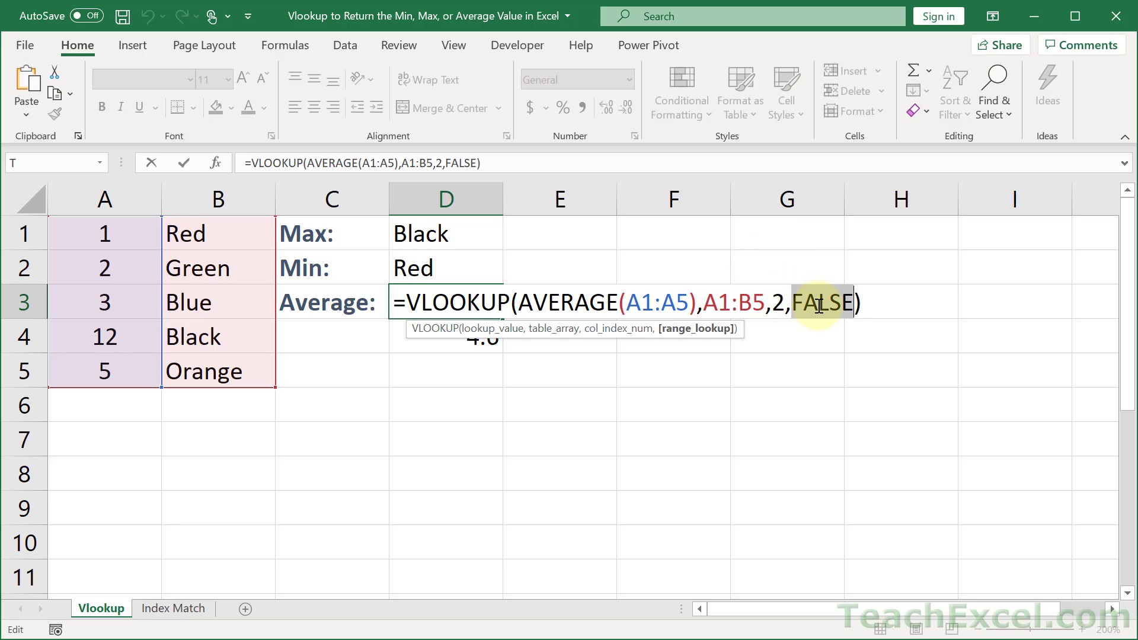
text(tru)
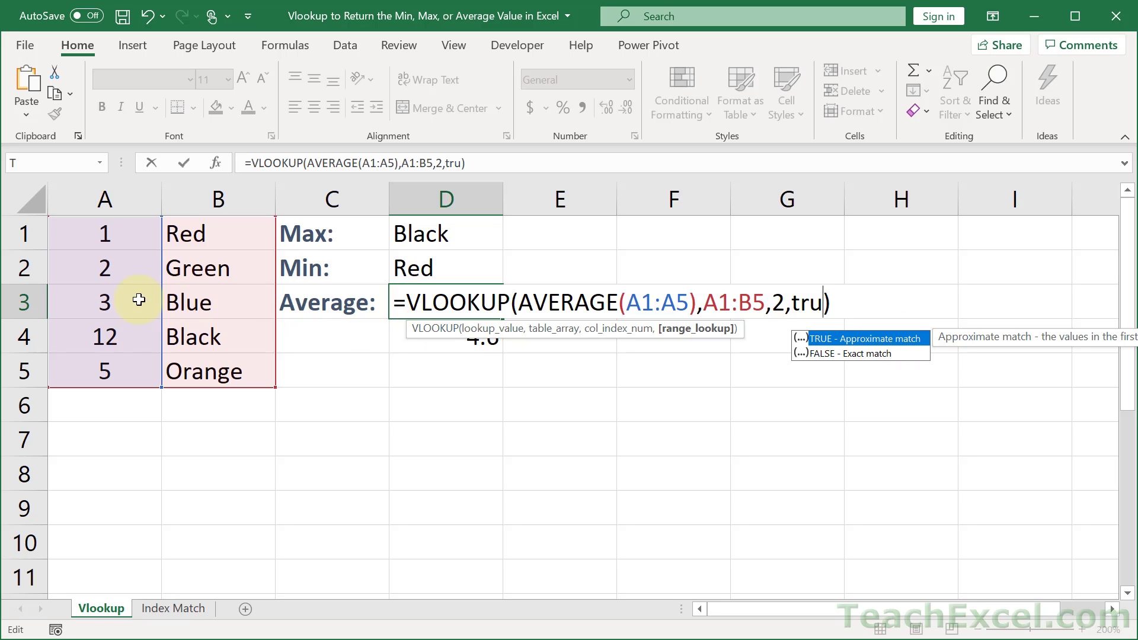
text(e)
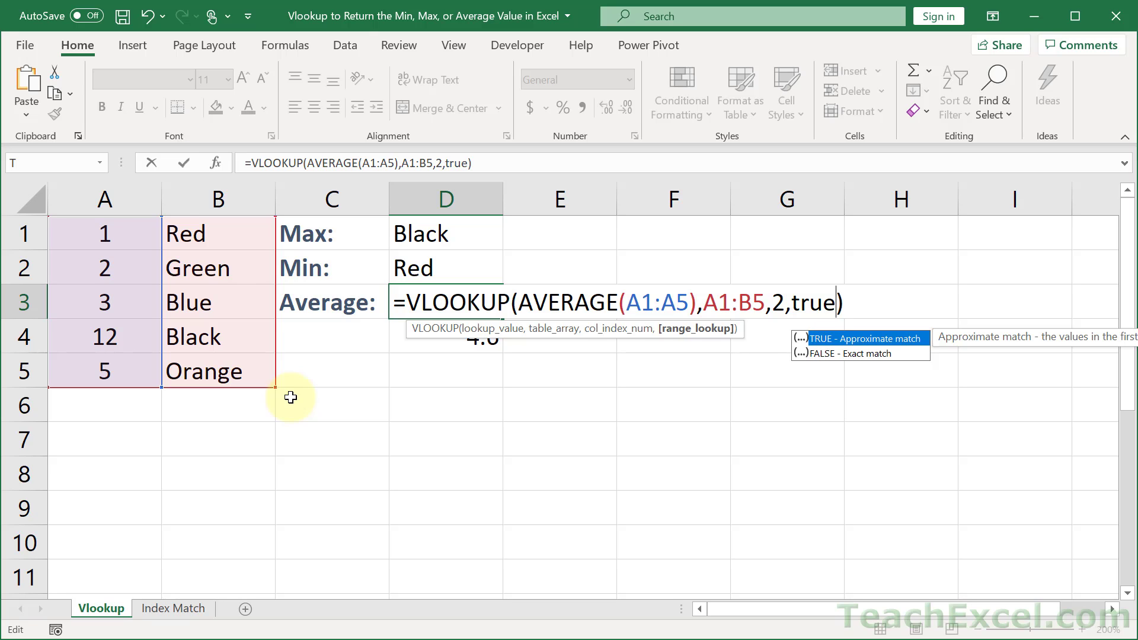
key(Return)
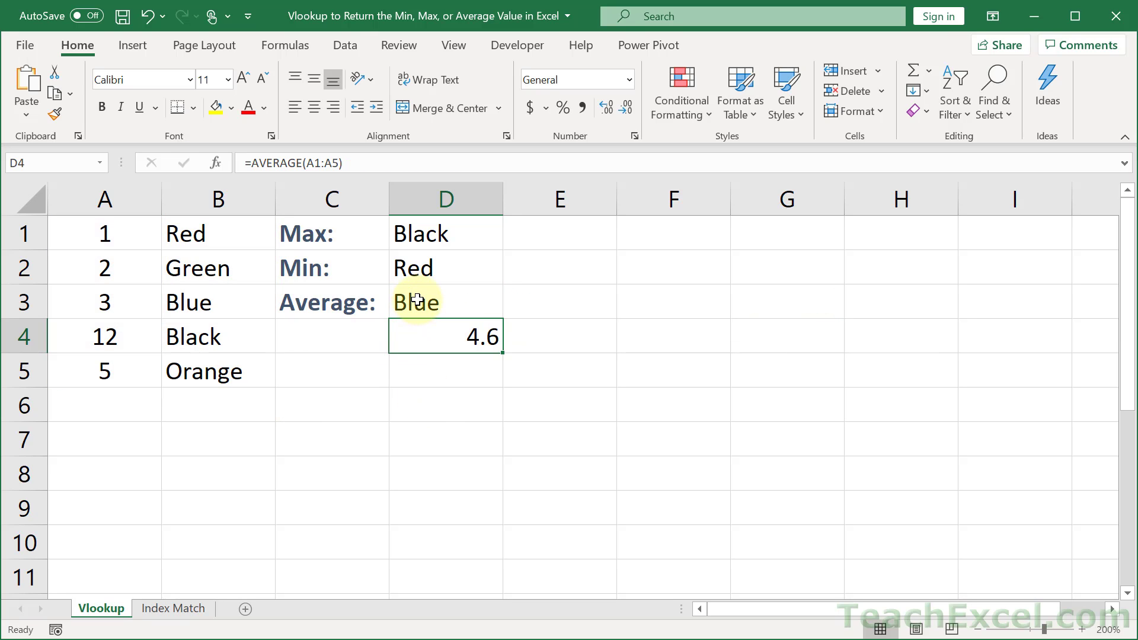
Re-edit TRUE in D3 and accept it from autocomplete, returning Blue for 4.6
click(417, 301)
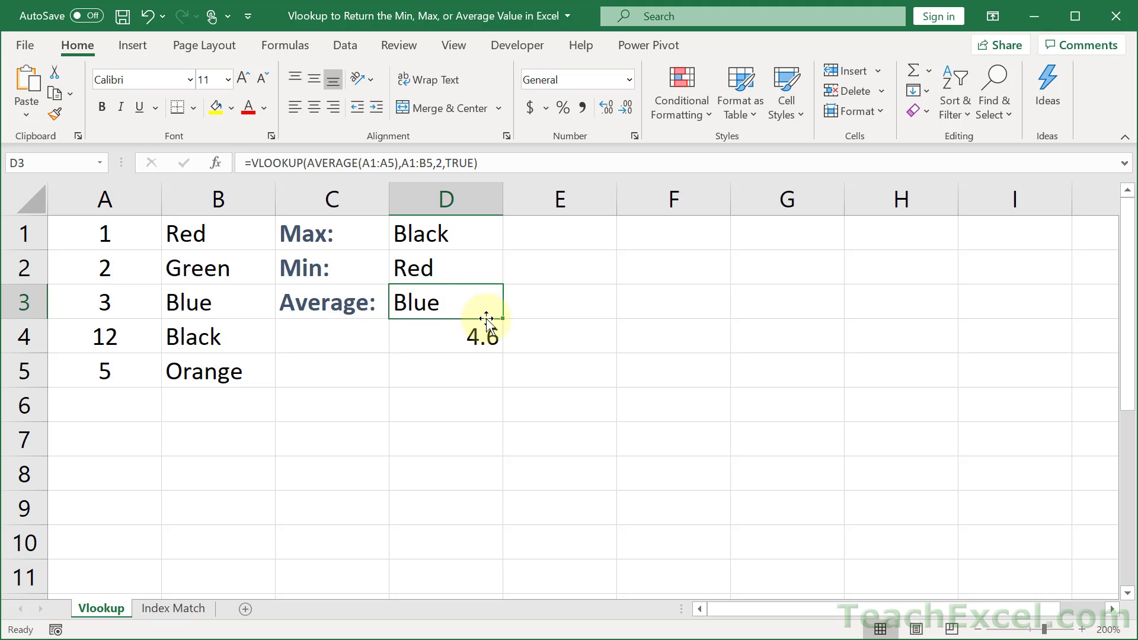
double_click(443, 306)
click(813, 303)
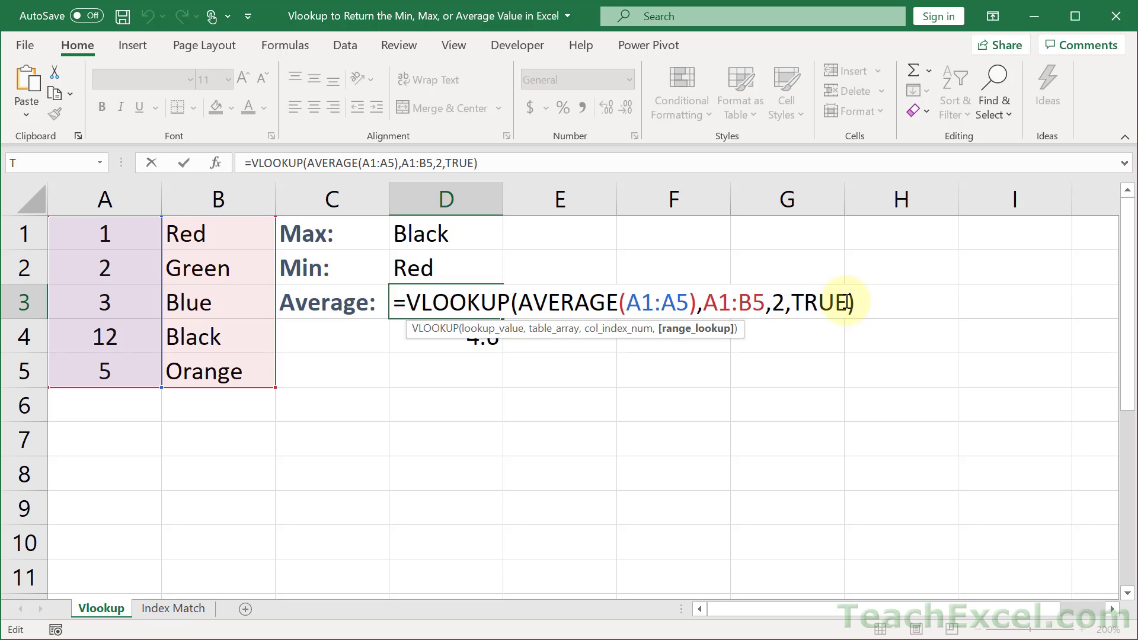
key(BackSpace)
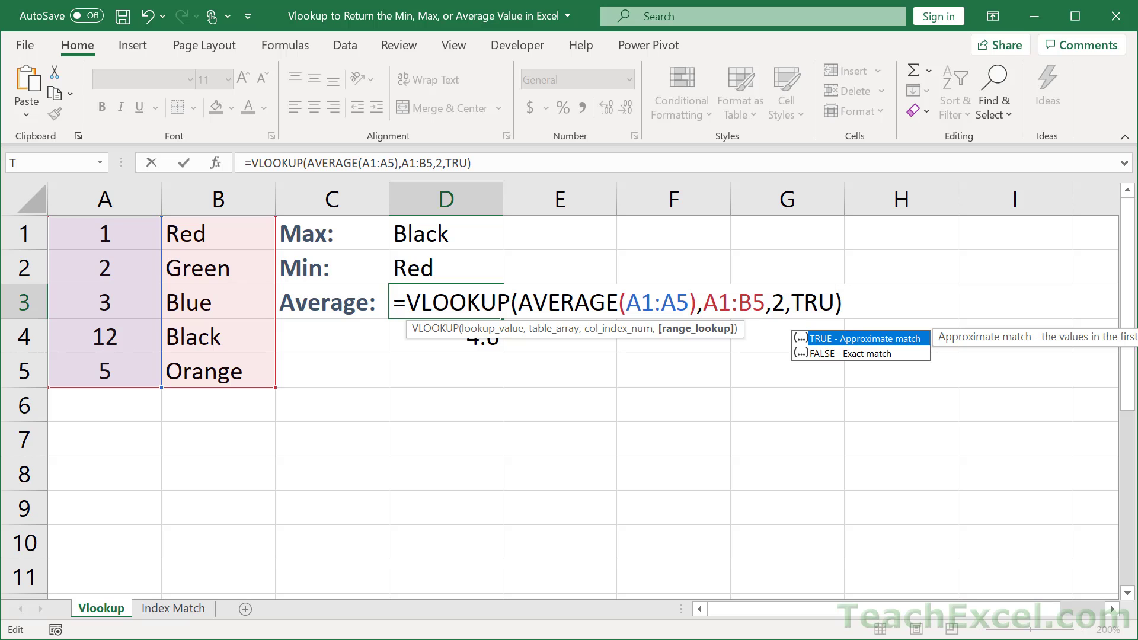
key(Tab)
key(ctrl+Return)
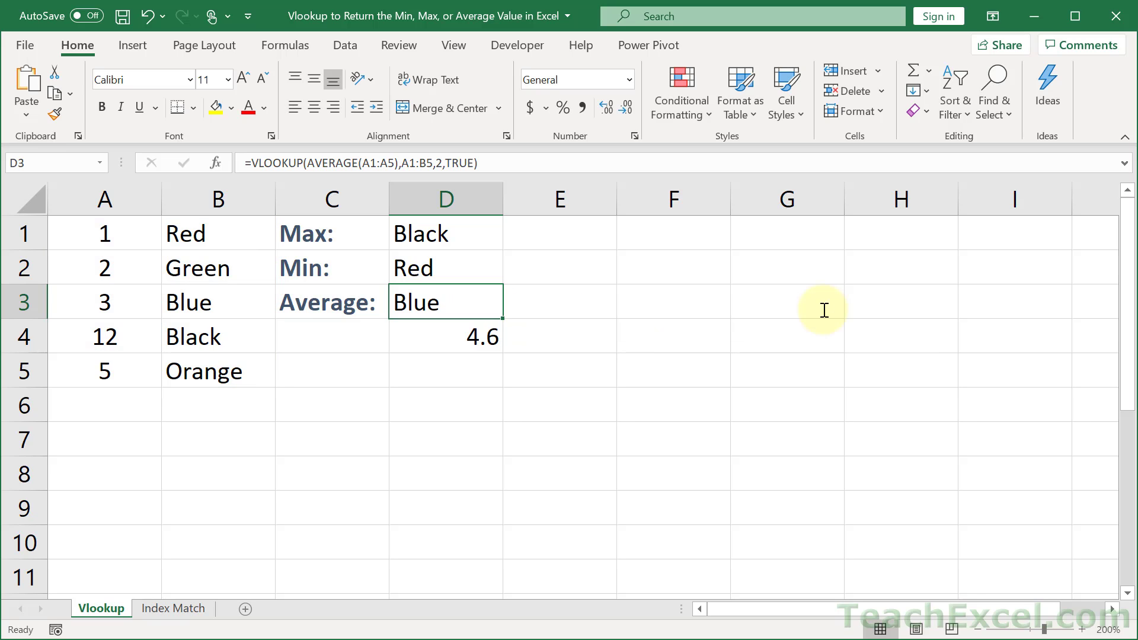
Sort A1:B5 smallest to largest (1, 2, 3, 5, 12) and select the C1:D4 results
click(86, 236)
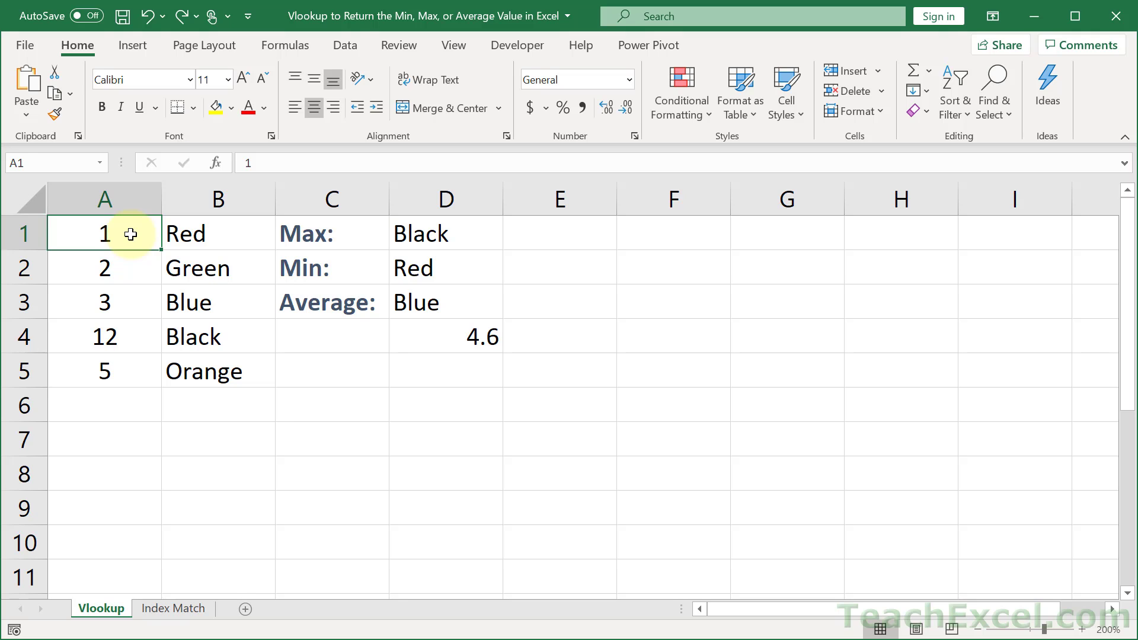
drag(130, 234, 205, 367)
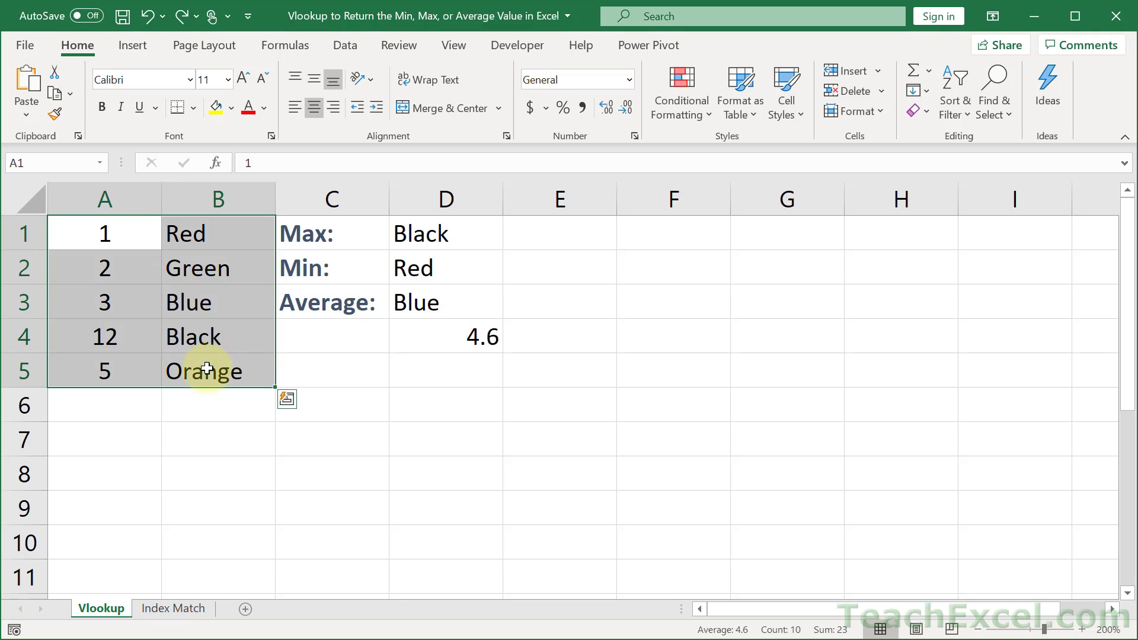
right_click(119, 267)
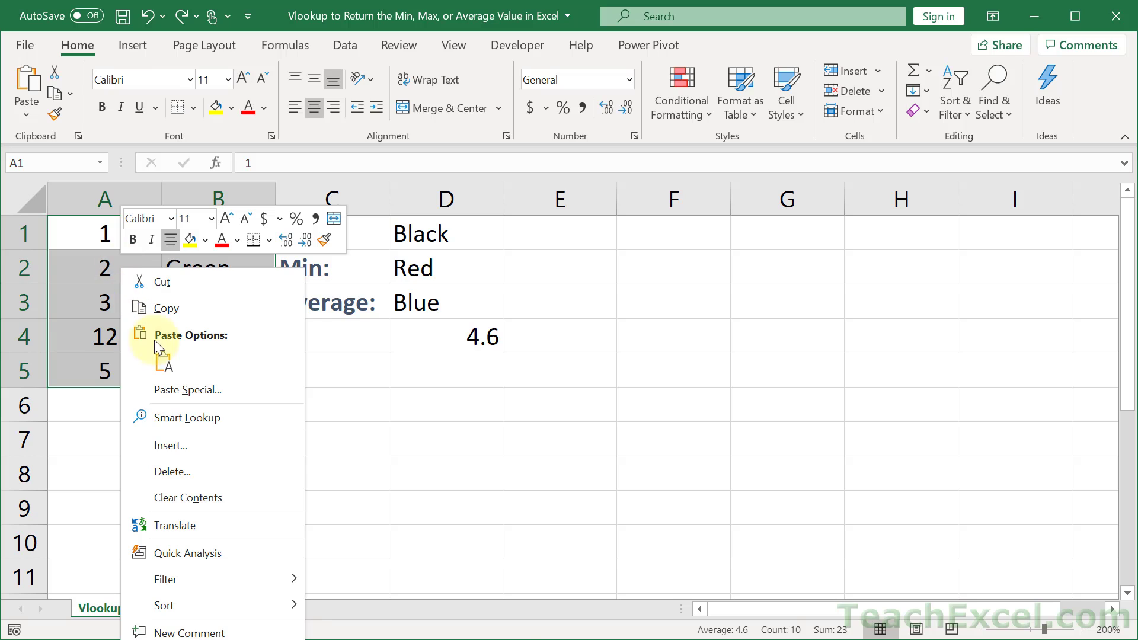
mouse_move(223, 602)
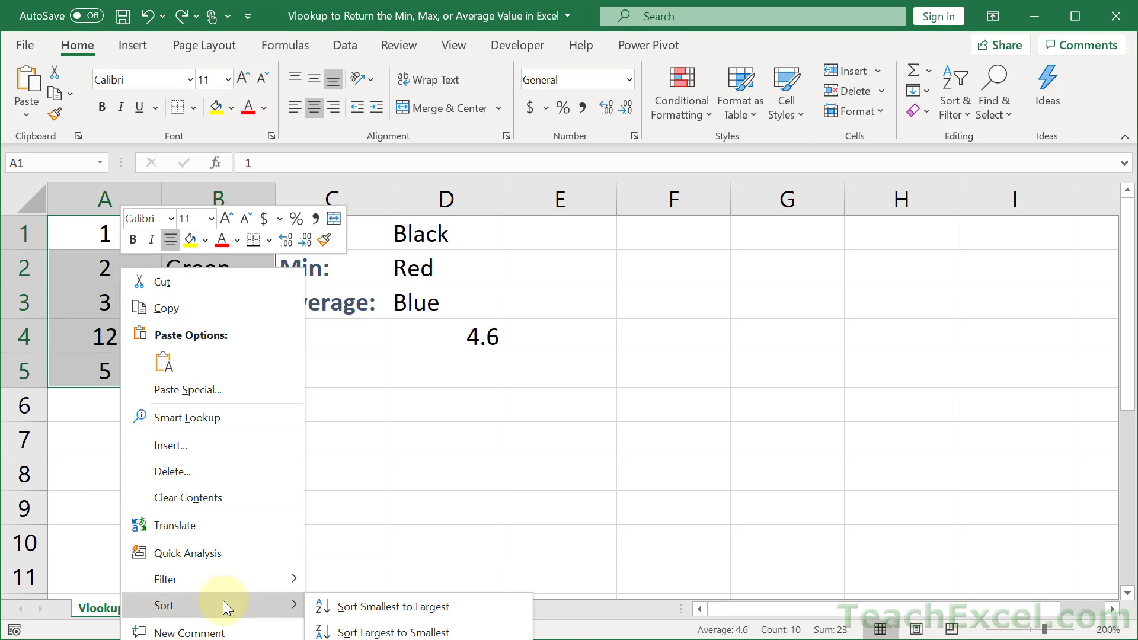
click(410, 606)
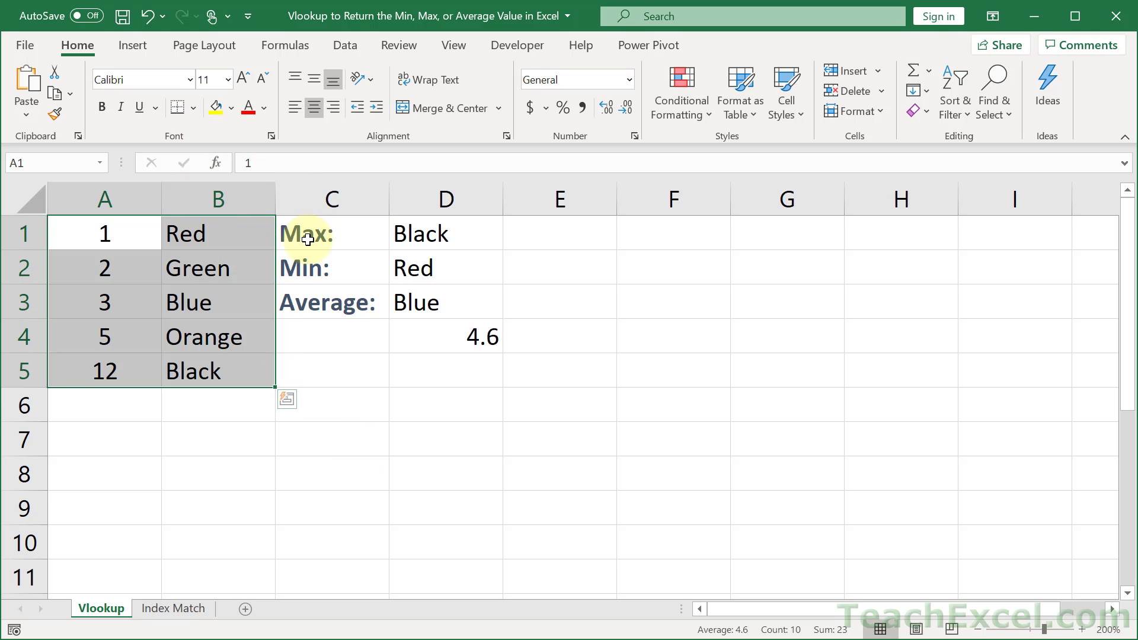
drag(301, 234, 399, 346)
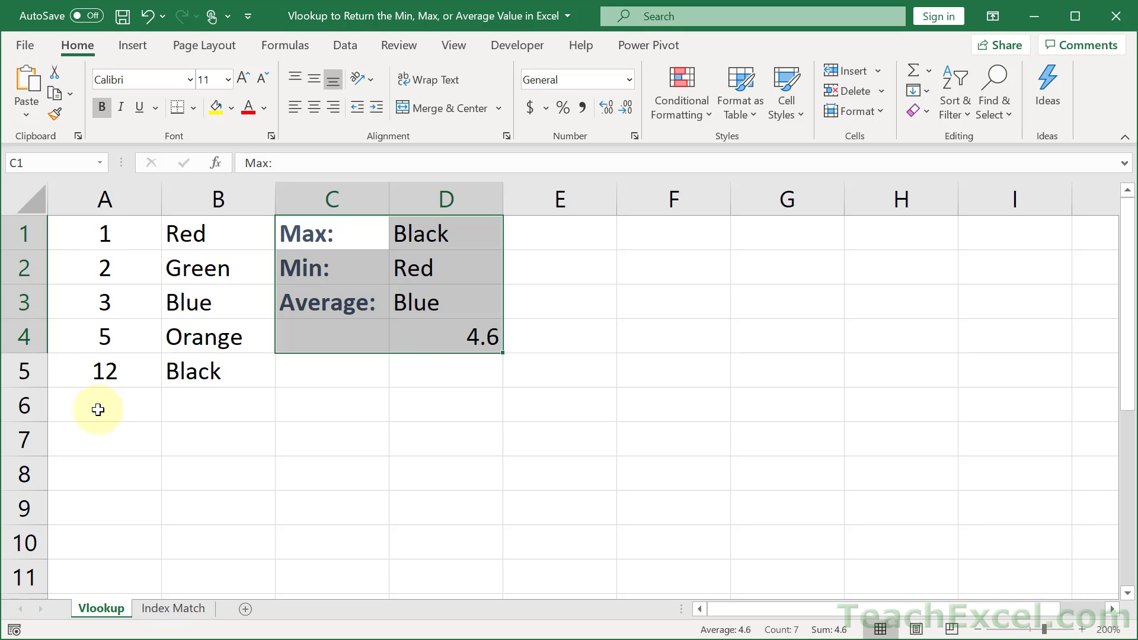
Review D3's Average VLOOKUP formula and select the A1:B5 data range
double_click(455, 303)
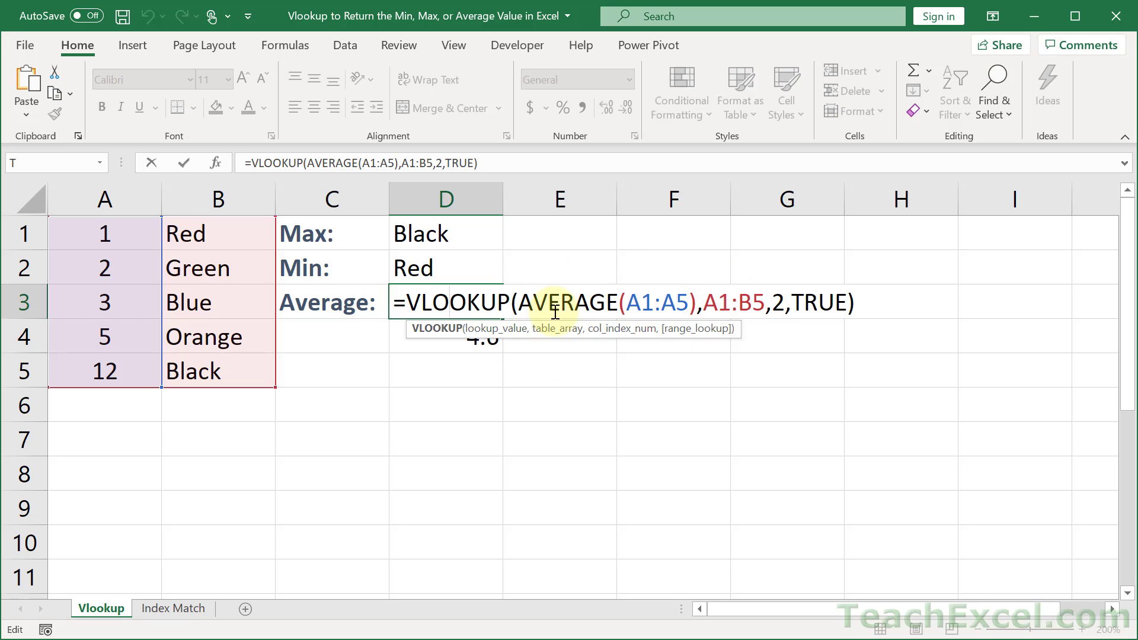
key(Return)
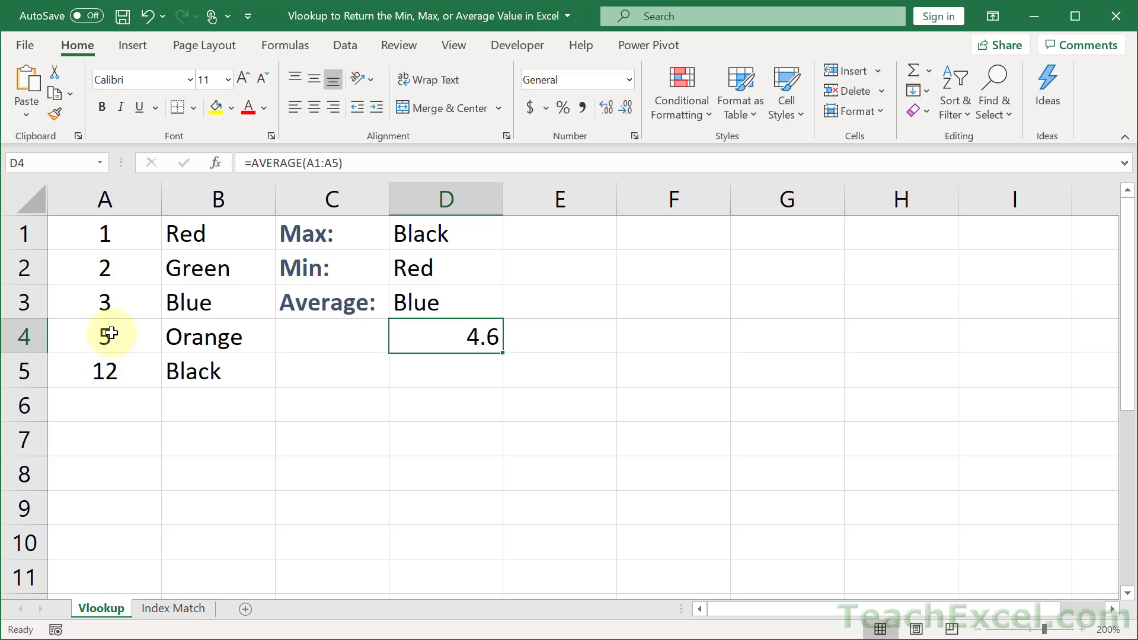
drag(113, 301, 207, 306)
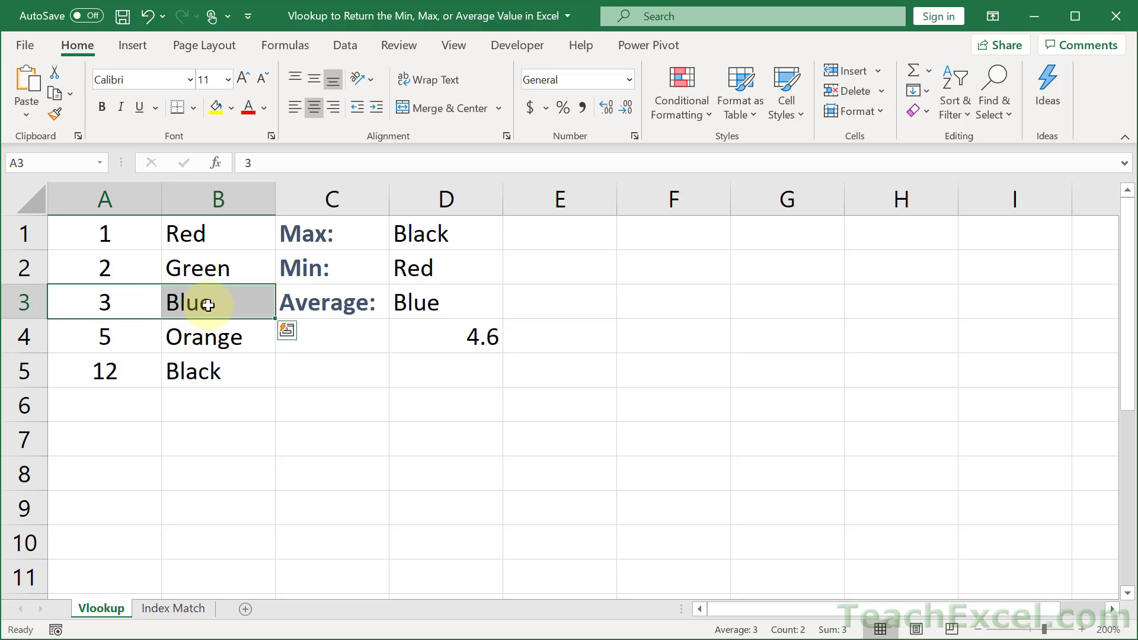
drag(104, 223, 202, 377)
Sort A1:B5 descending to show D3 changing to Red, then undo the sort
right_click(132, 287)
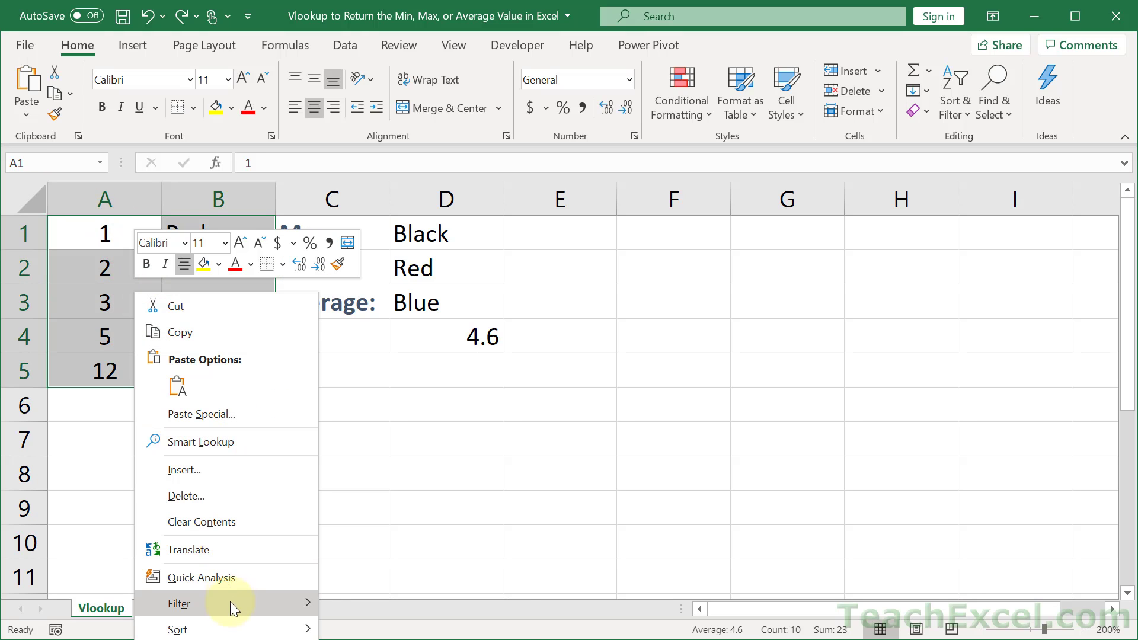
mouse_move(234, 629)
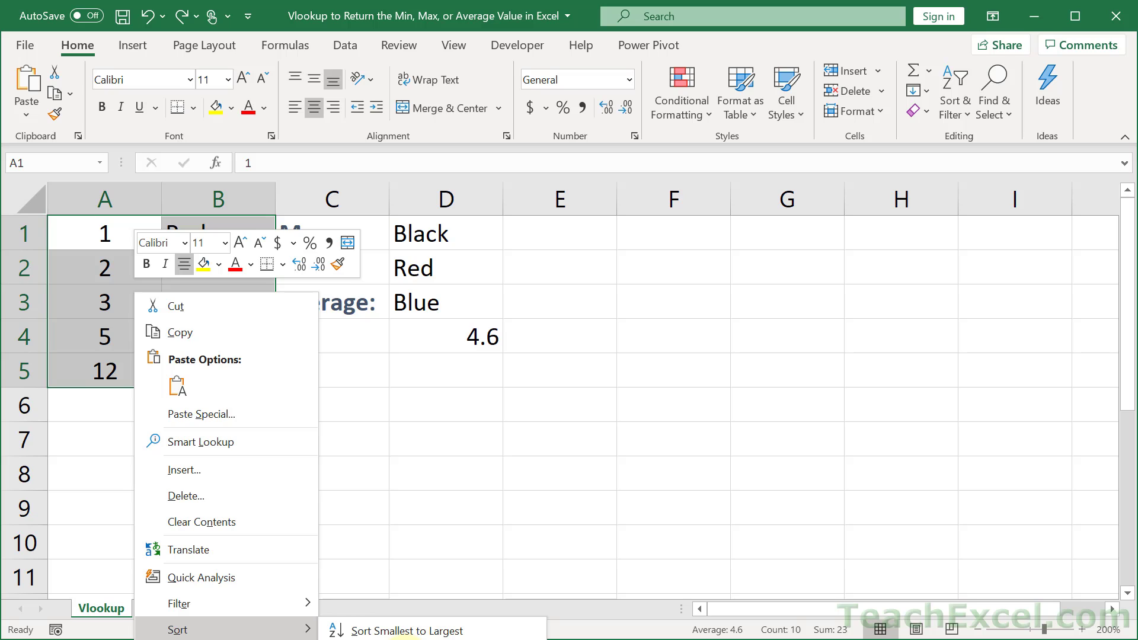
click(406, 638)
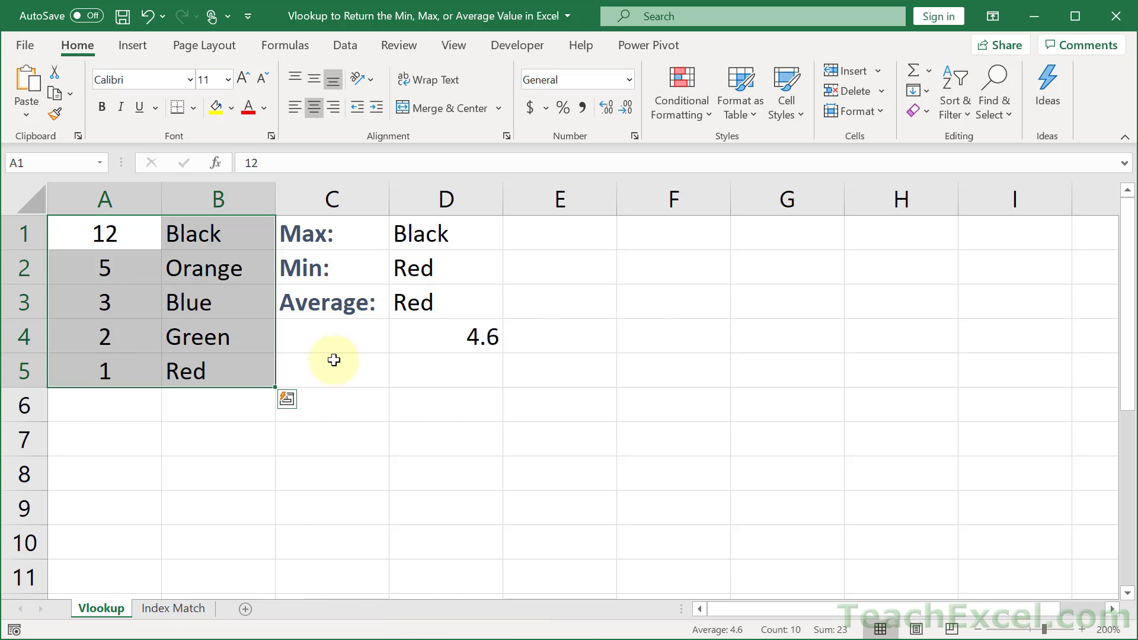
click(422, 307)
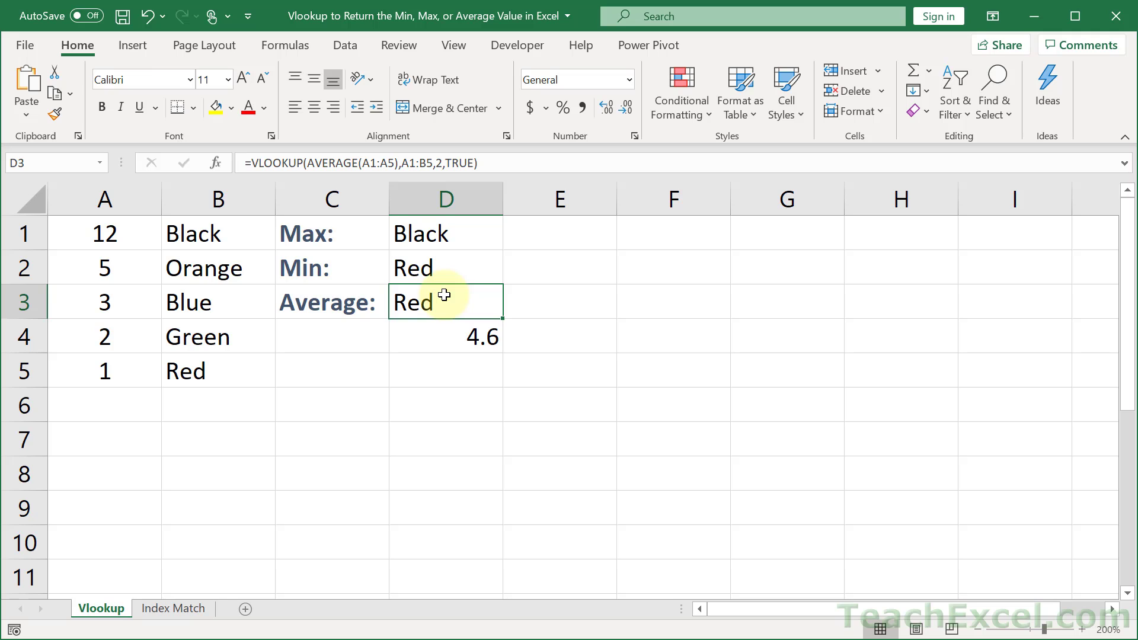
key(ctrl+z)
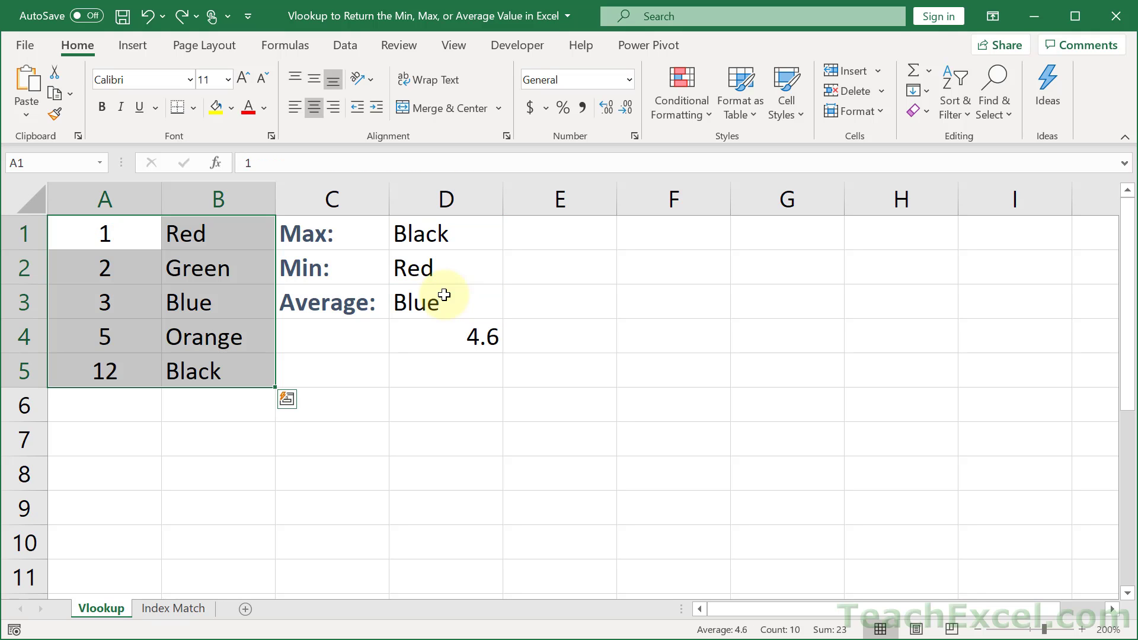
Review the TRUE range-lookup argument in D3, then clear the 4.6 helper value from D4
click(445, 295)
double_click(445, 294)
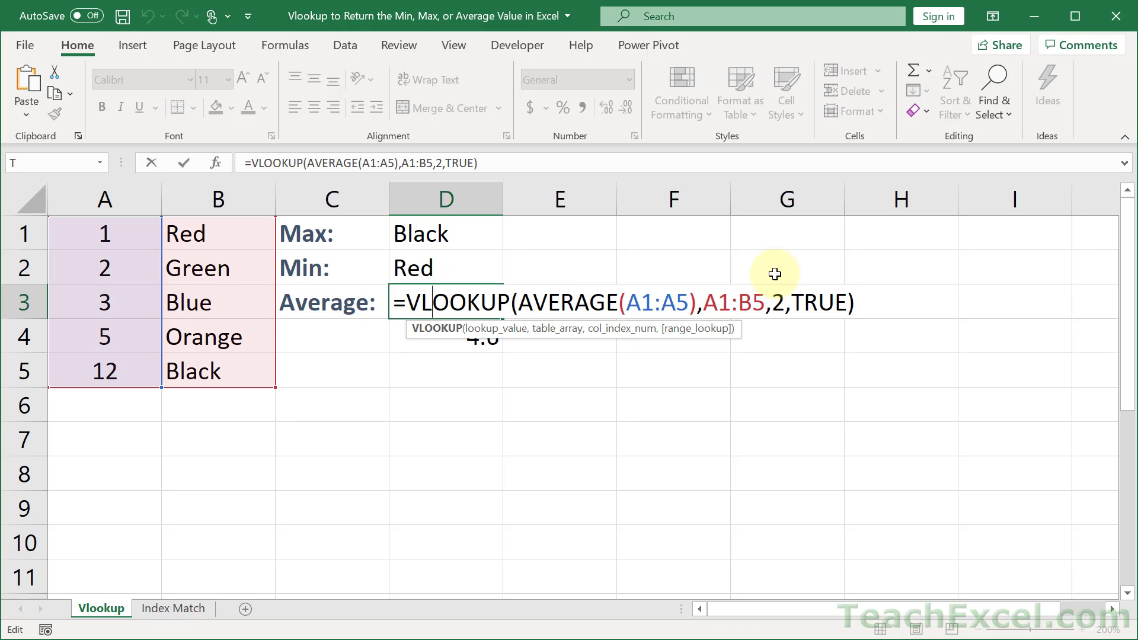
double_click(815, 300)
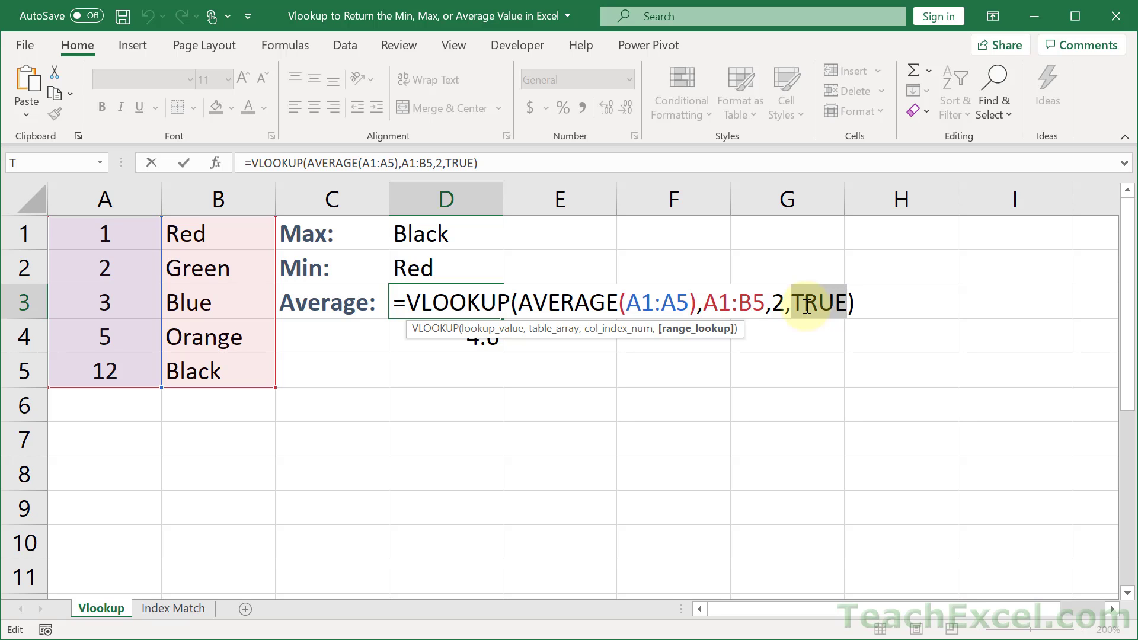
key(ctrl+Return)
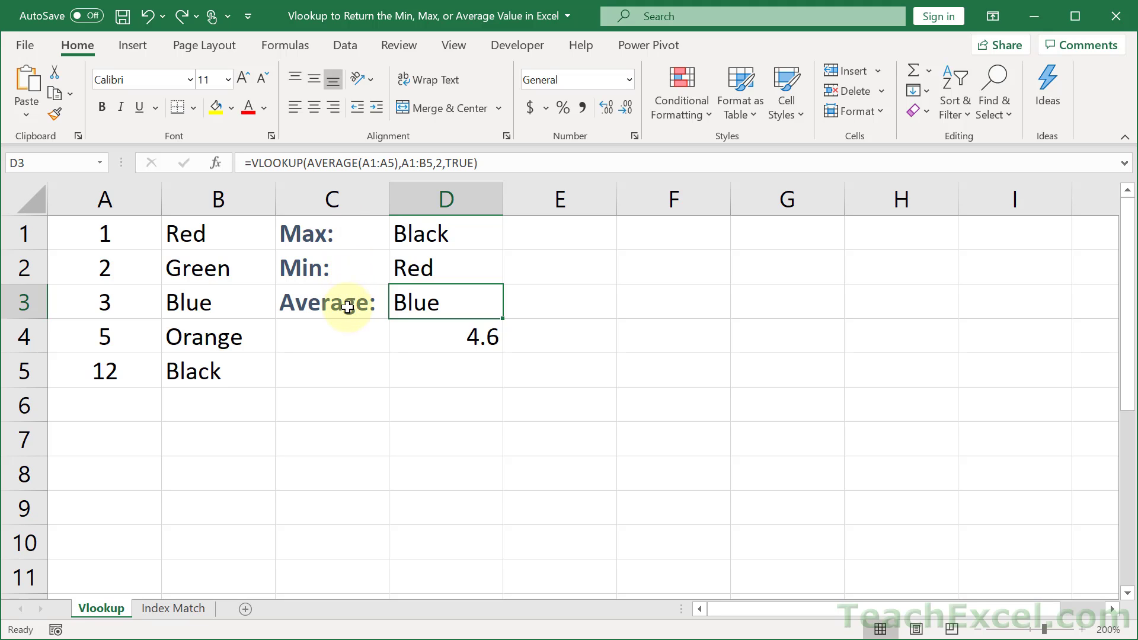
click(447, 344)
key(Delete)
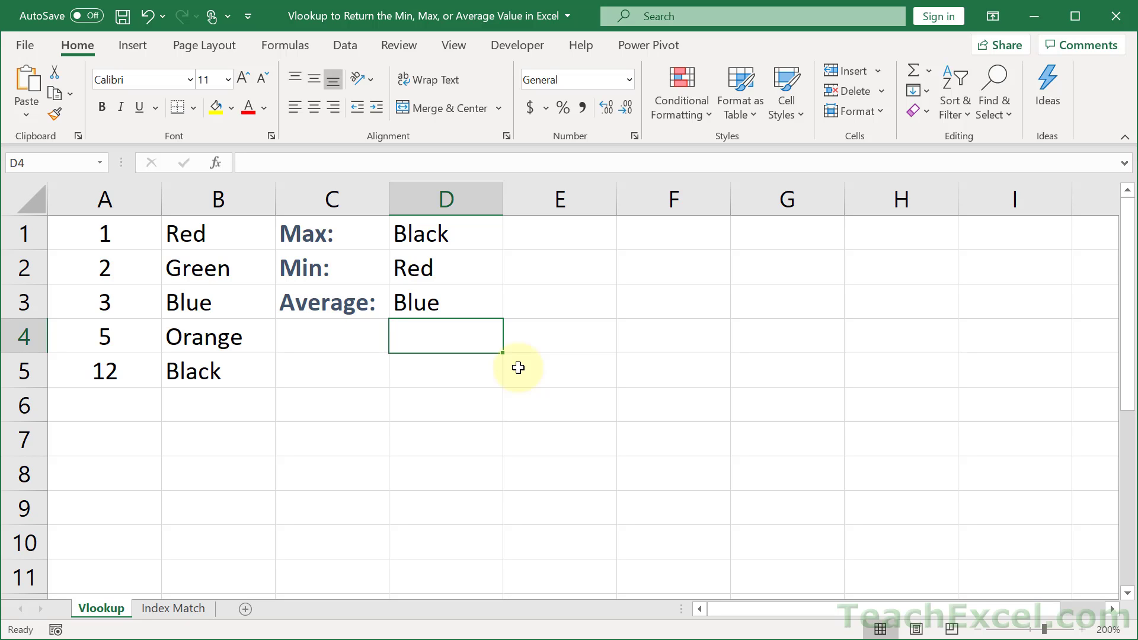
Switch to the Index Match sheet and highlight the Value column, first data row and empty rows 7–8
click(171, 610)
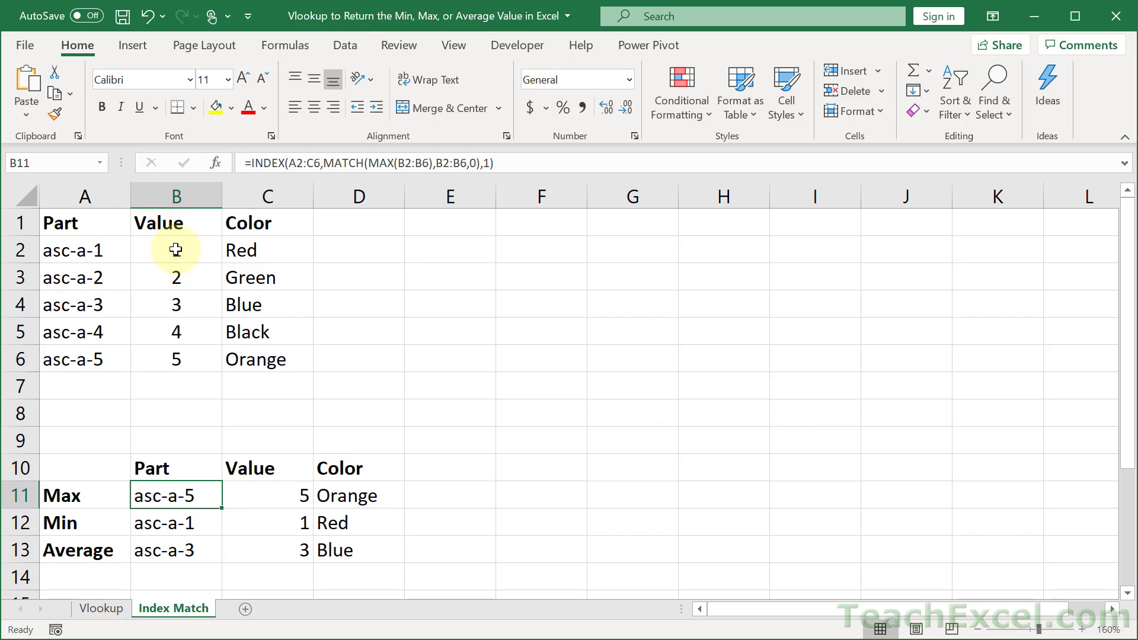
drag(176, 250, 174, 356)
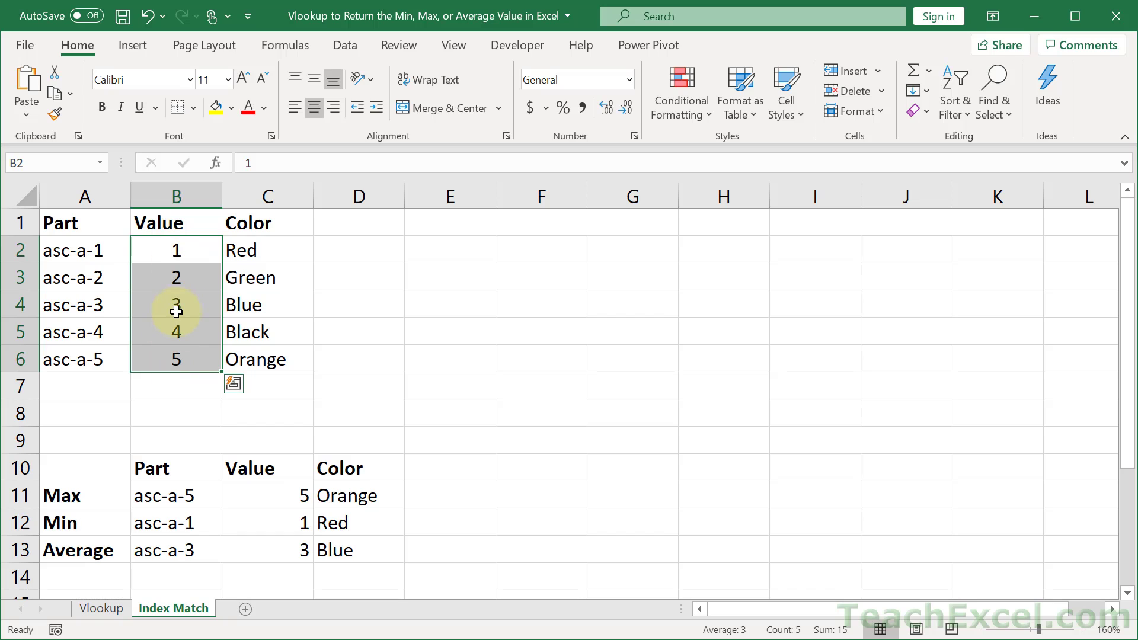
click(92, 255)
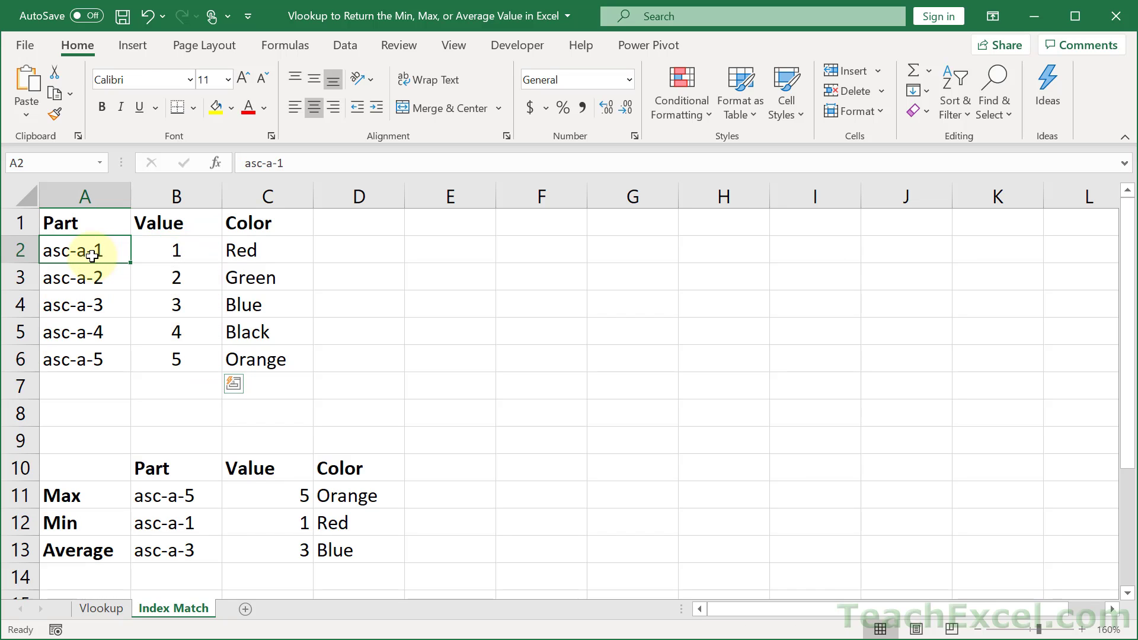
drag(92, 255, 264, 250)
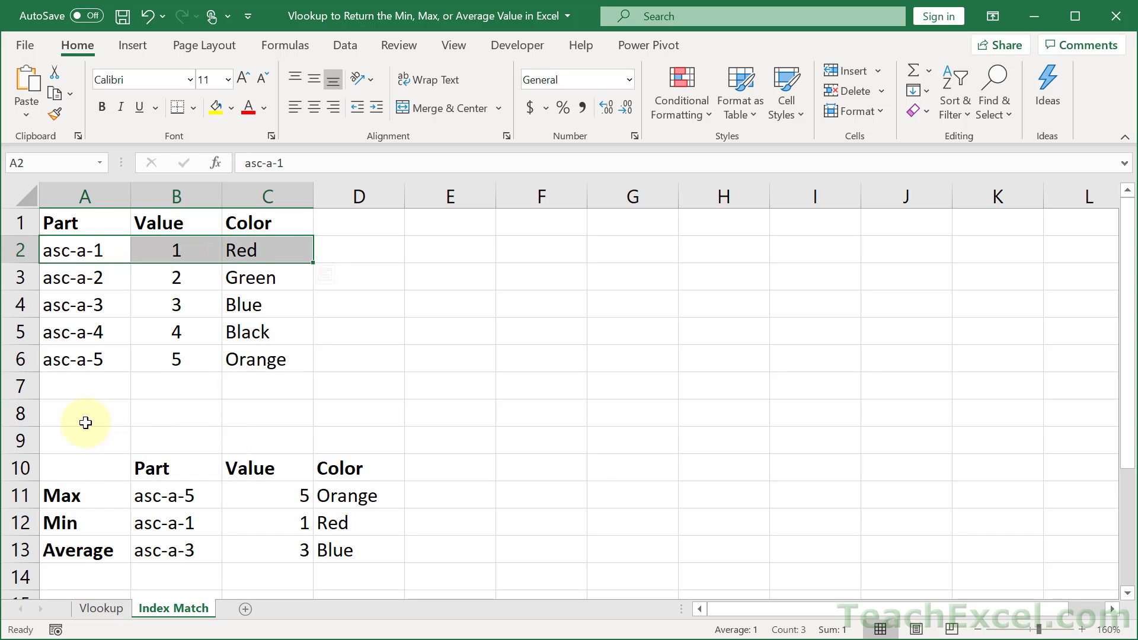
drag(20, 386, 23, 413)
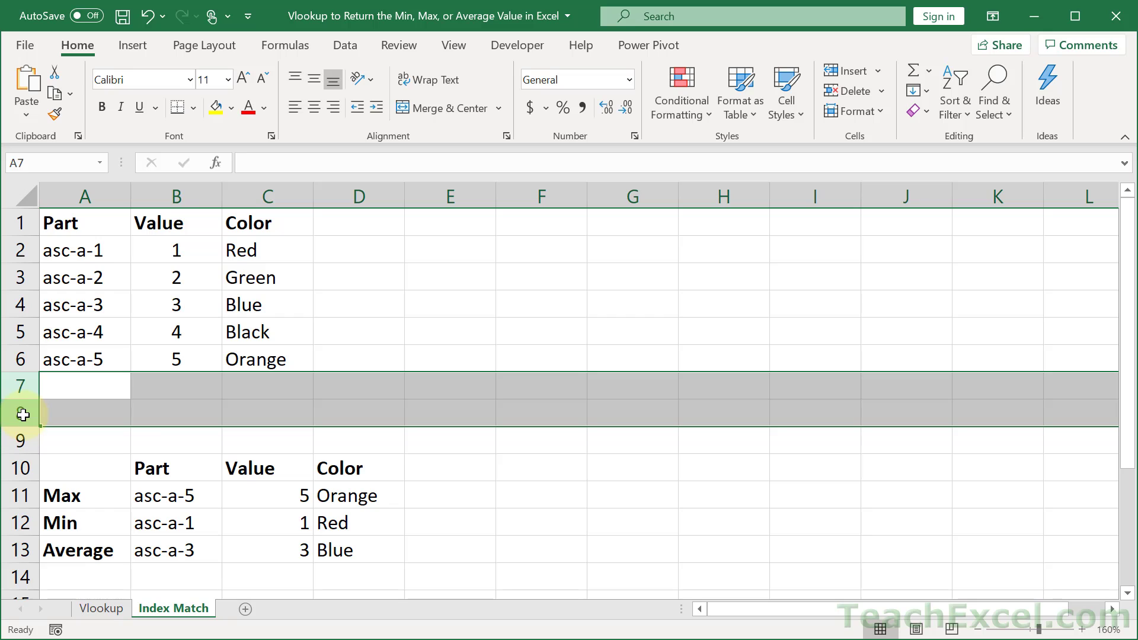
Delete the empty rows 7 and 8
right_click(20, 414)
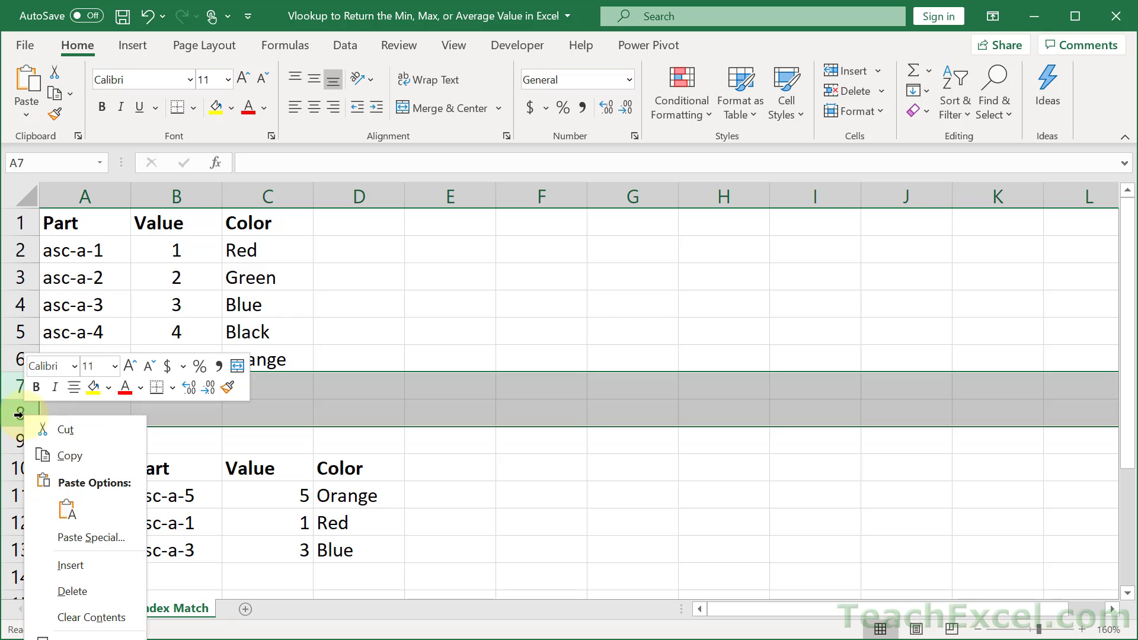
click(95, 592)
click(172, 439)
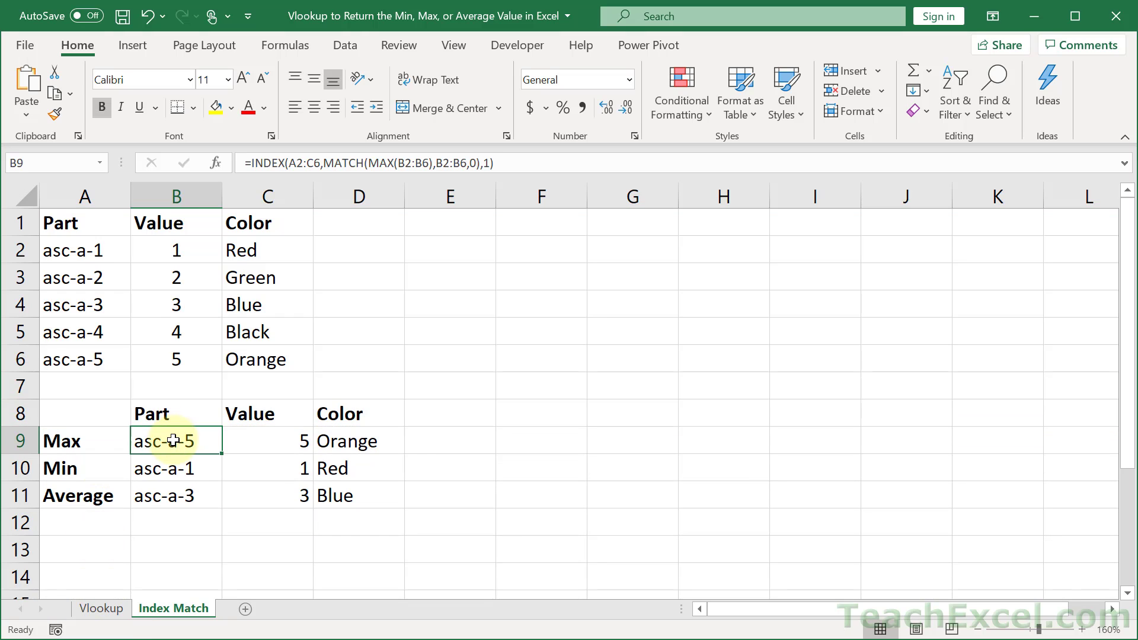
Zoom to 200%, review B9's Max part INDEX/MATCH formula, then clear it
click(1083, 630)
click(1083, 630)
click(1083, 629)
click(1083, 630)
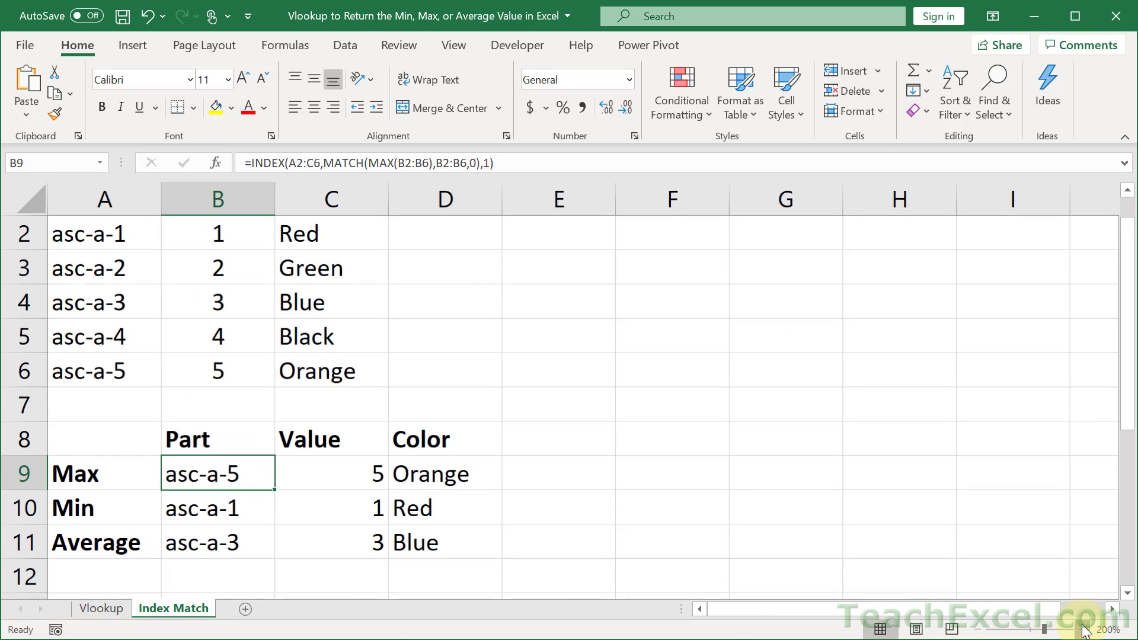
scroll(753, 461, up, 1)
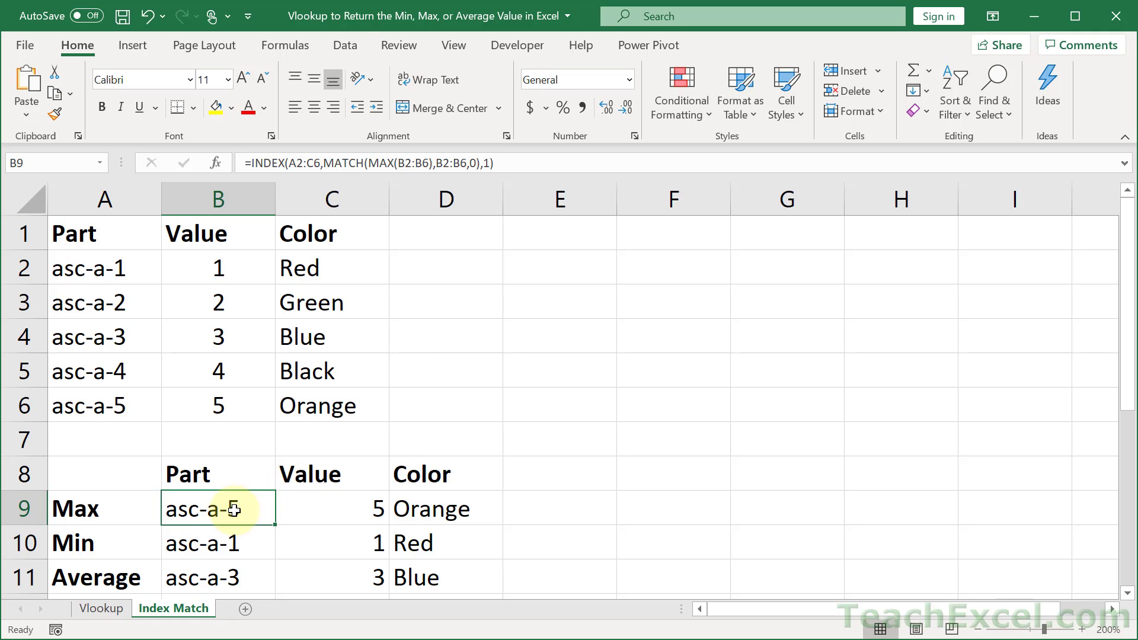
double_click(234, 509)
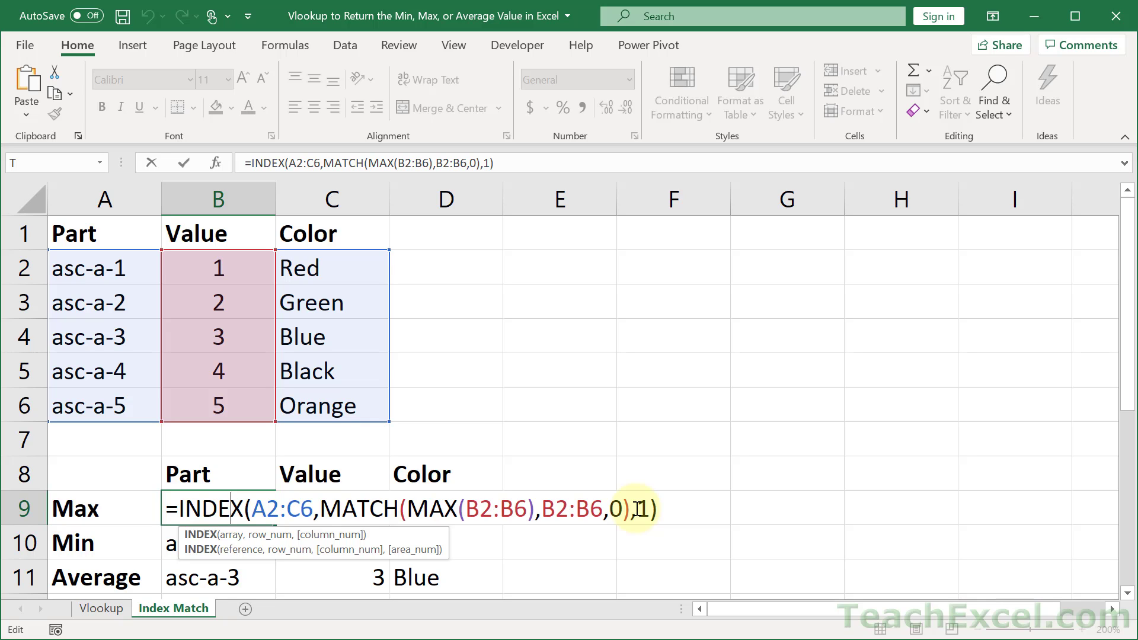
key(Escape)
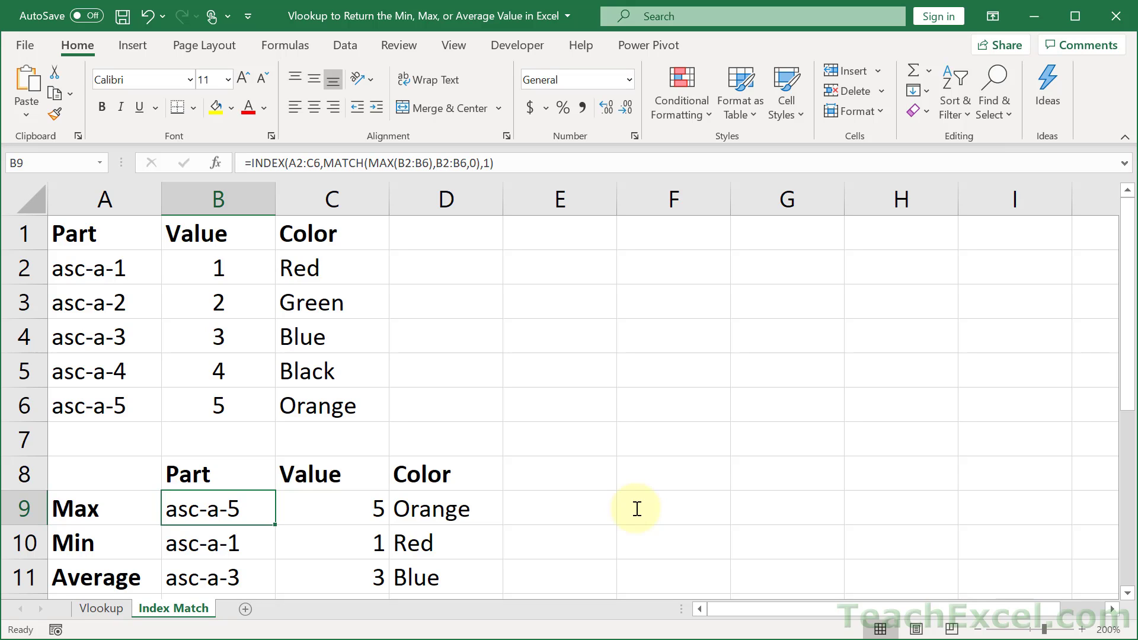
key(Delete)
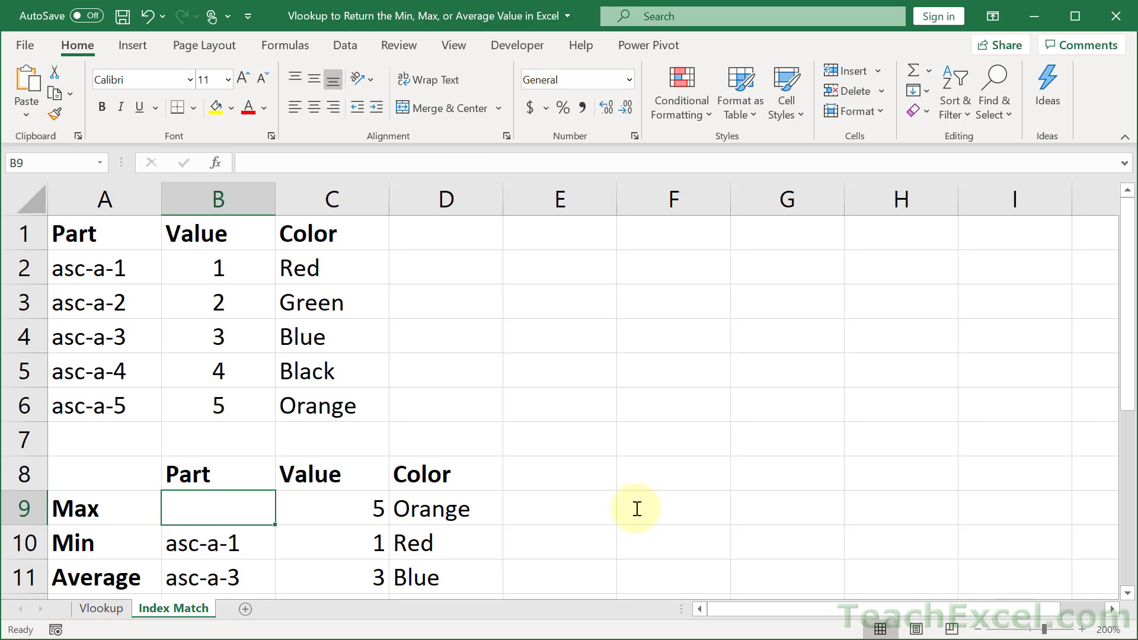
Start B9 with =INDEX( using A2:C6 as the table
text(=)
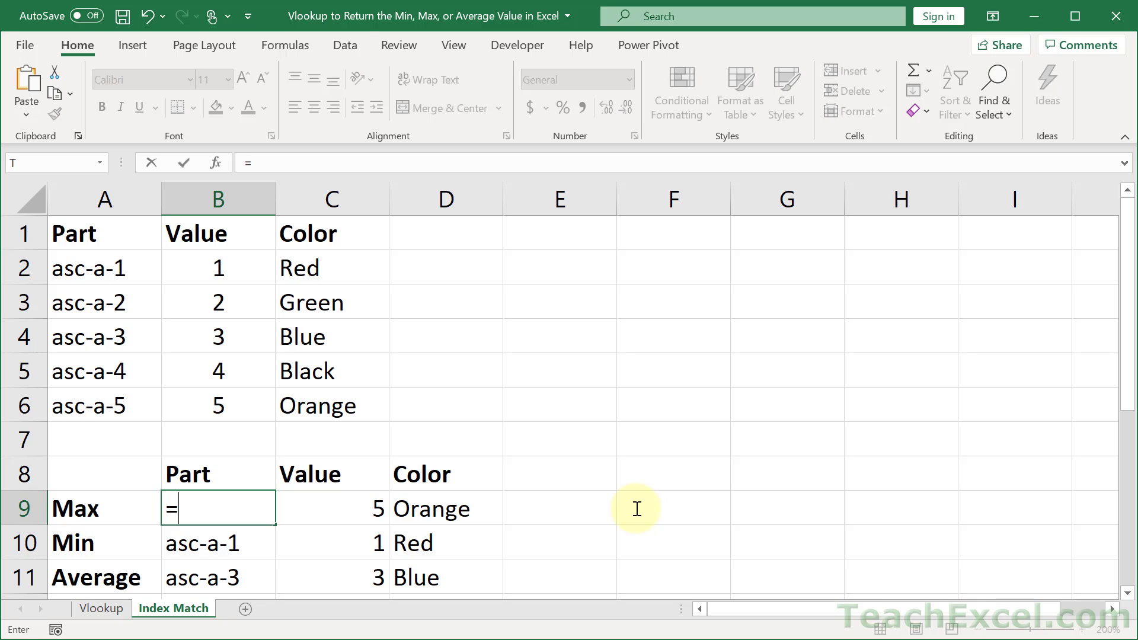
text(ind)
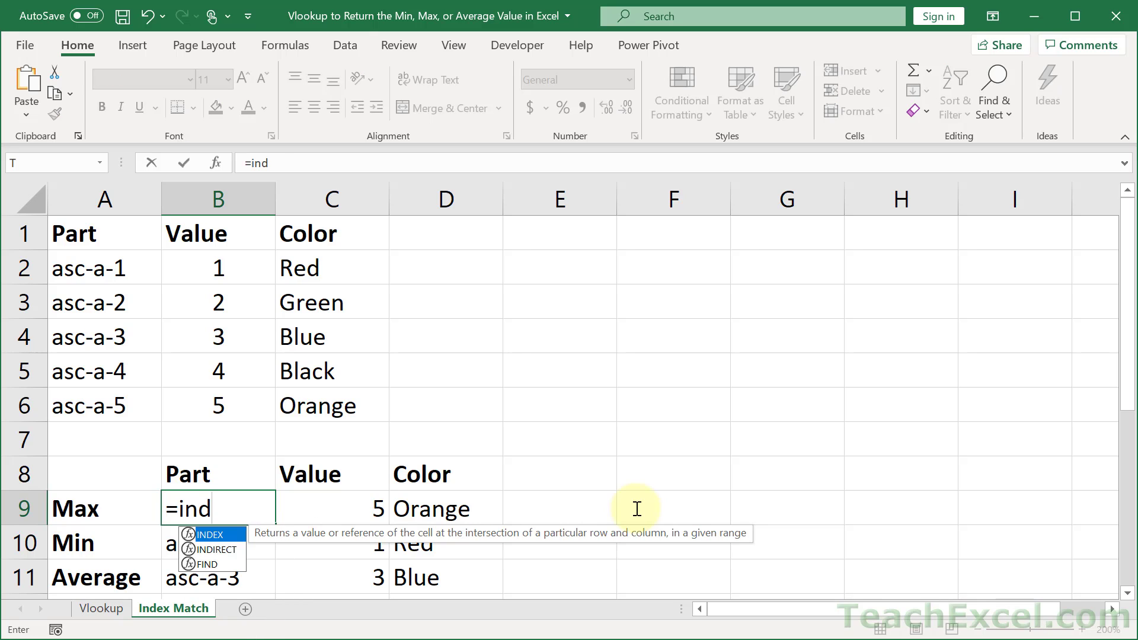
key(Tab)
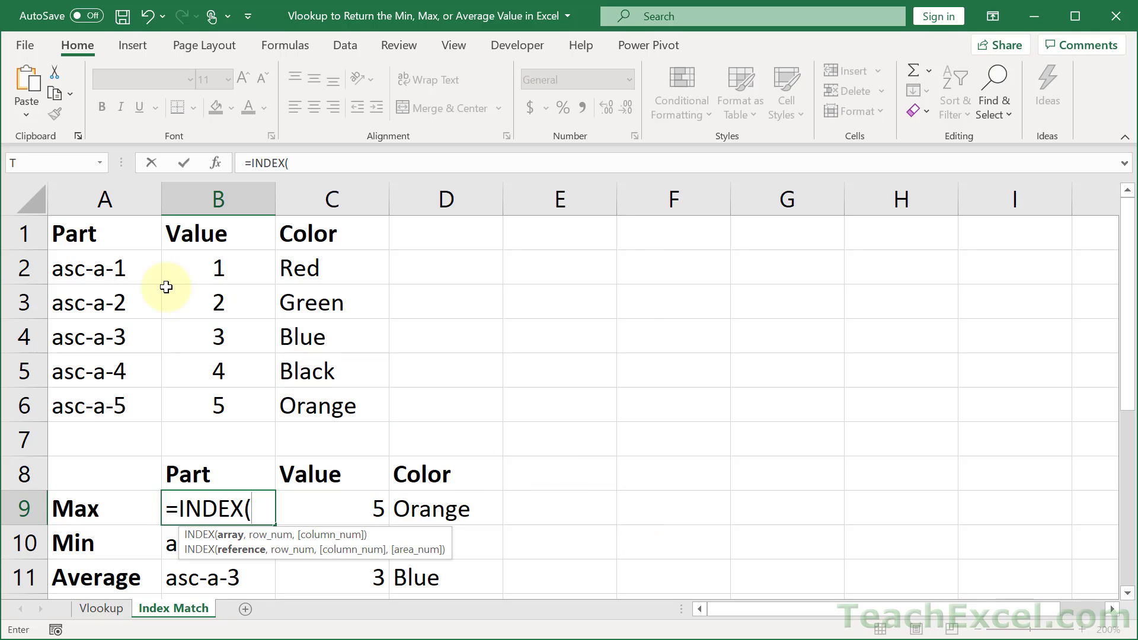
drag(122, 270, 319, 407)
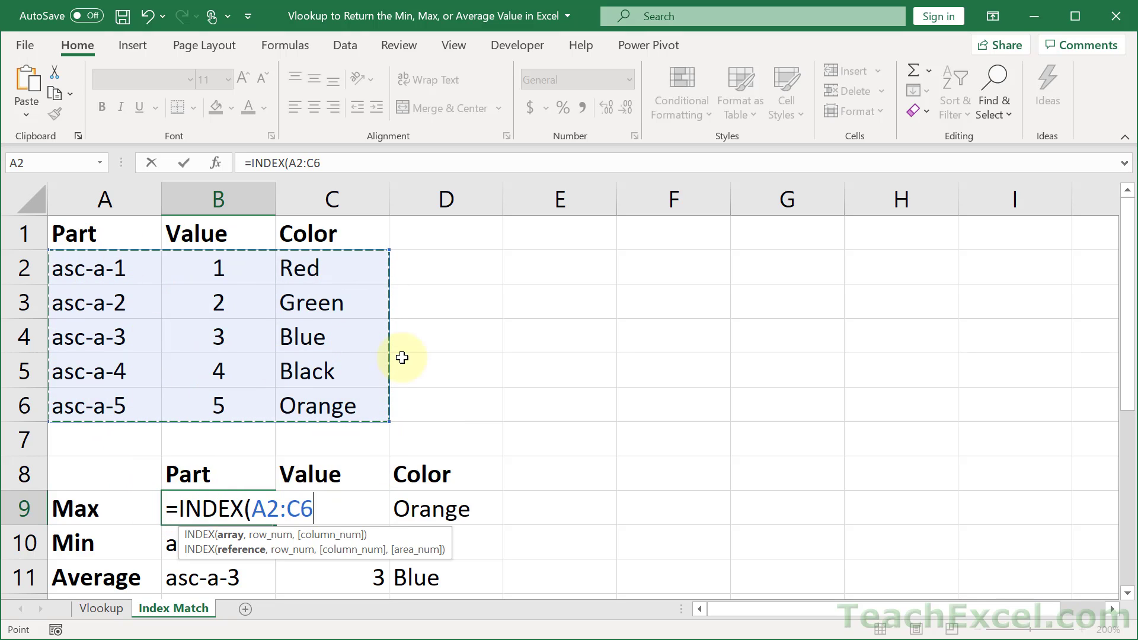
Add MATCH(max(B2:B6),B2:B6 to find the maximum value's row
text(,)
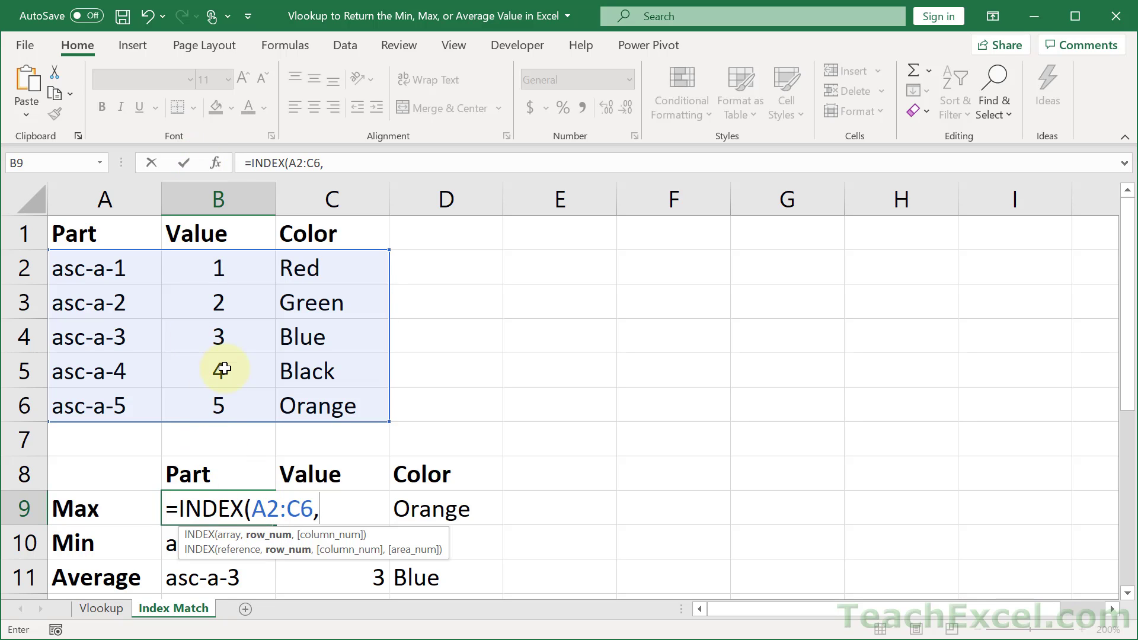
text(match)
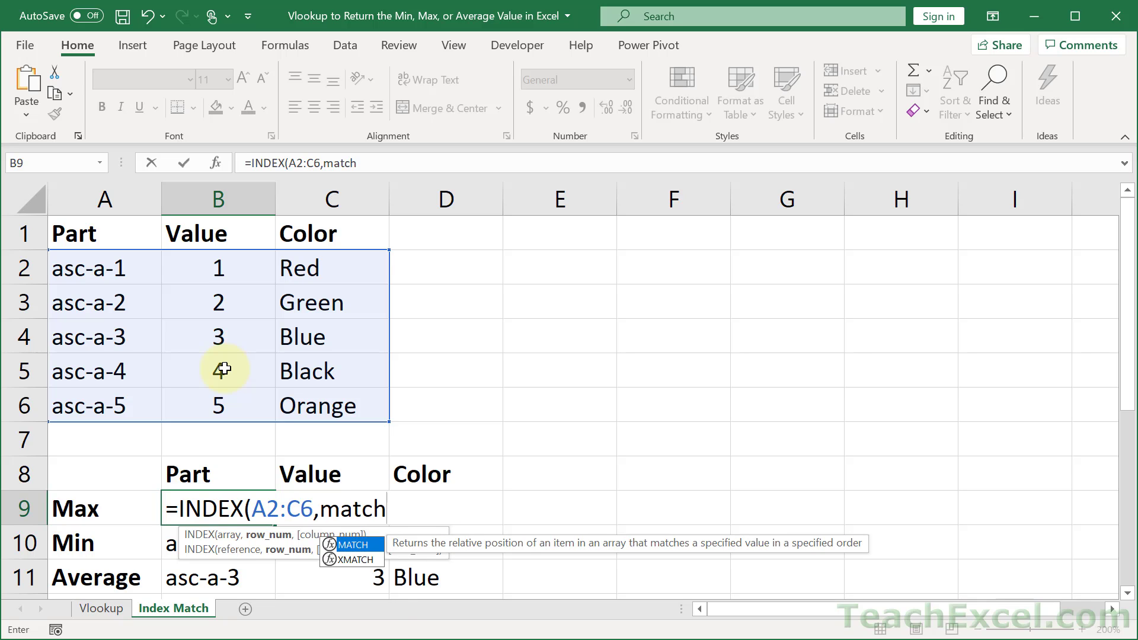
key(Tab)
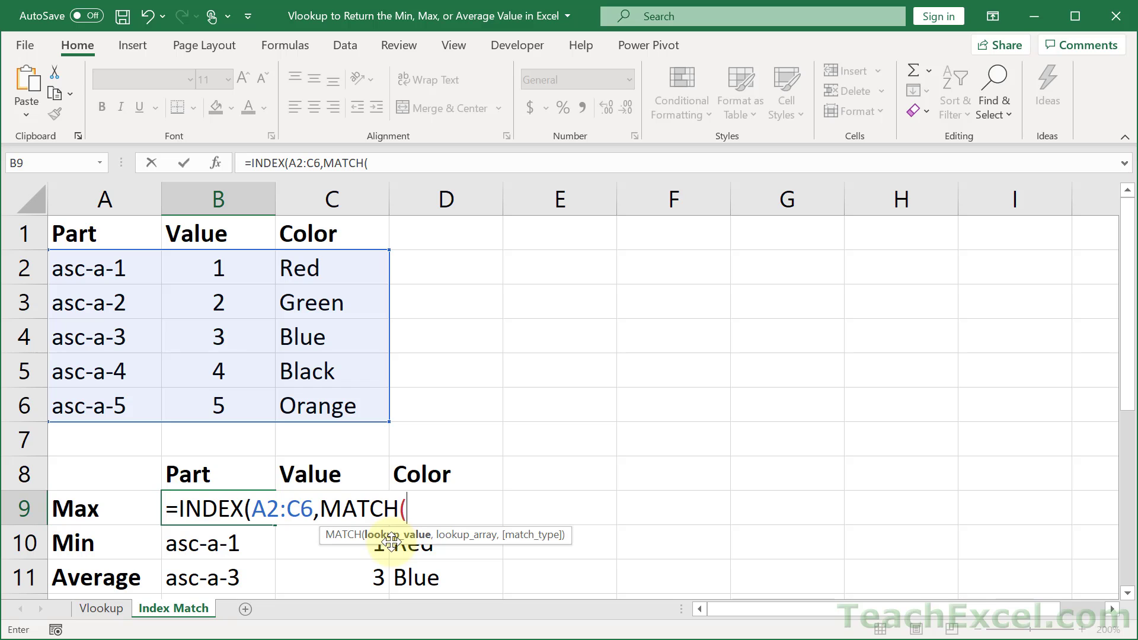
text(max )
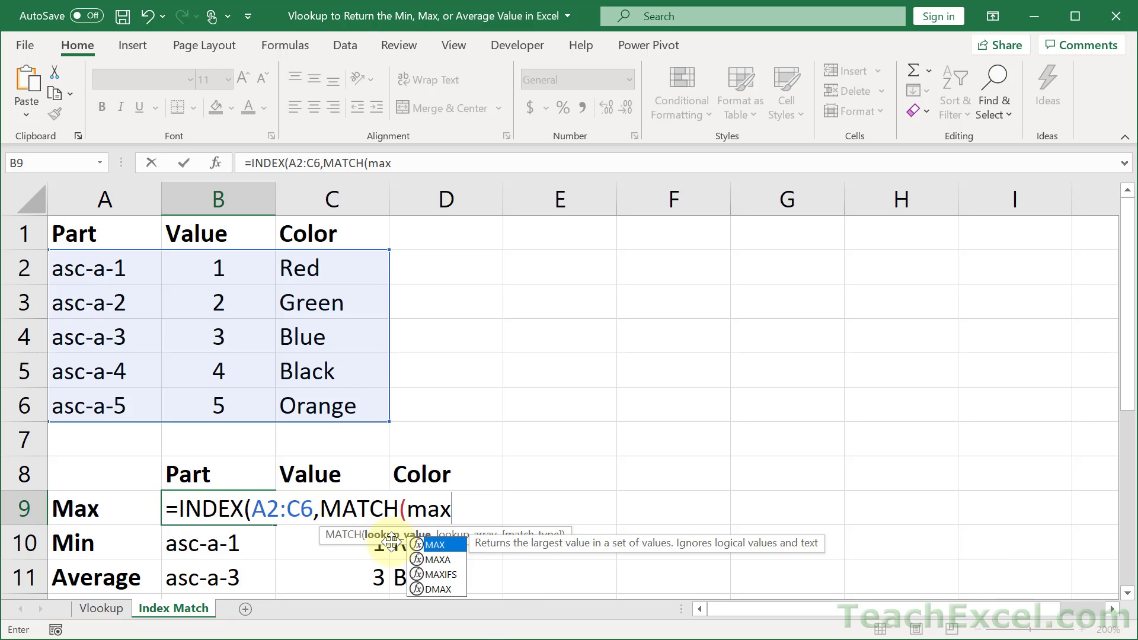
text(()
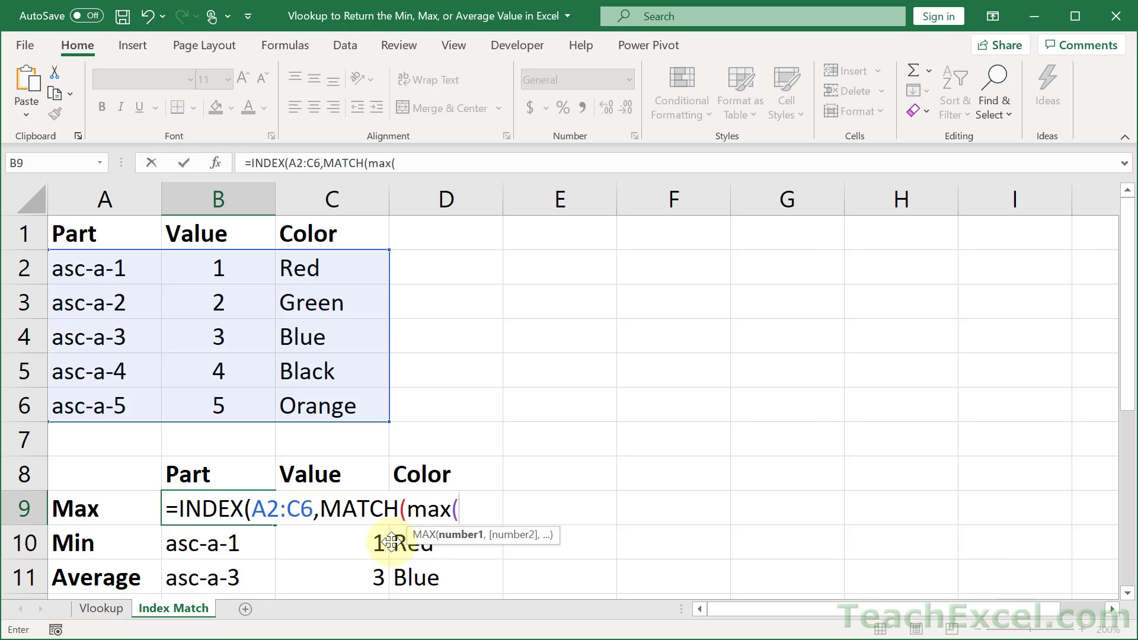
click(206, 262)
drag(206, 262, 215, 413)
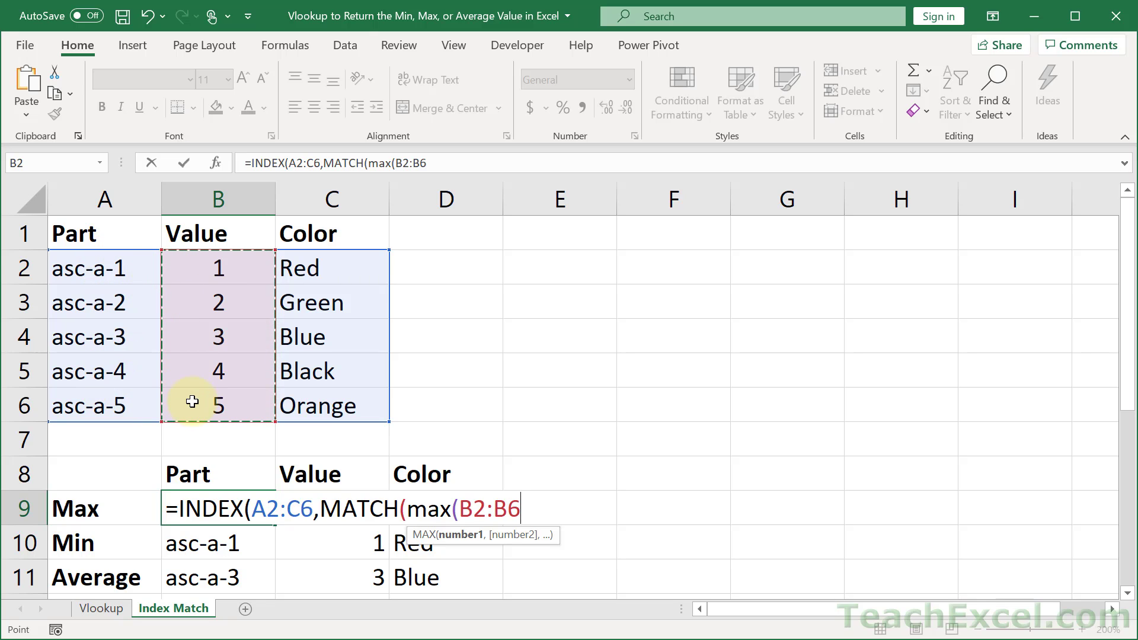
text(),)
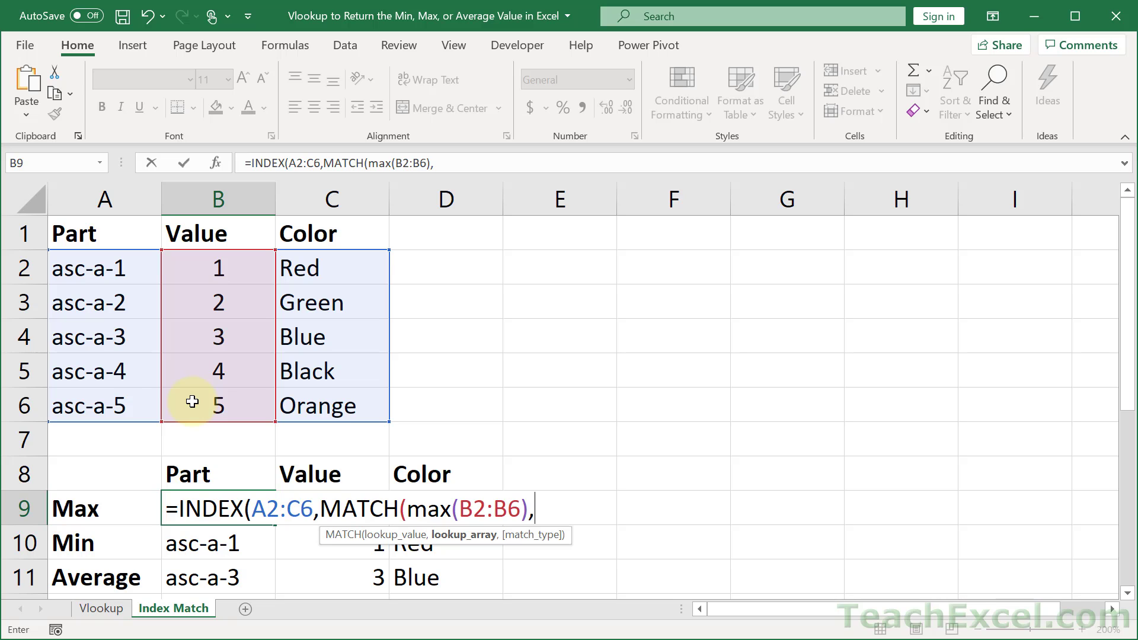
drag(192, 402, 199, 256)
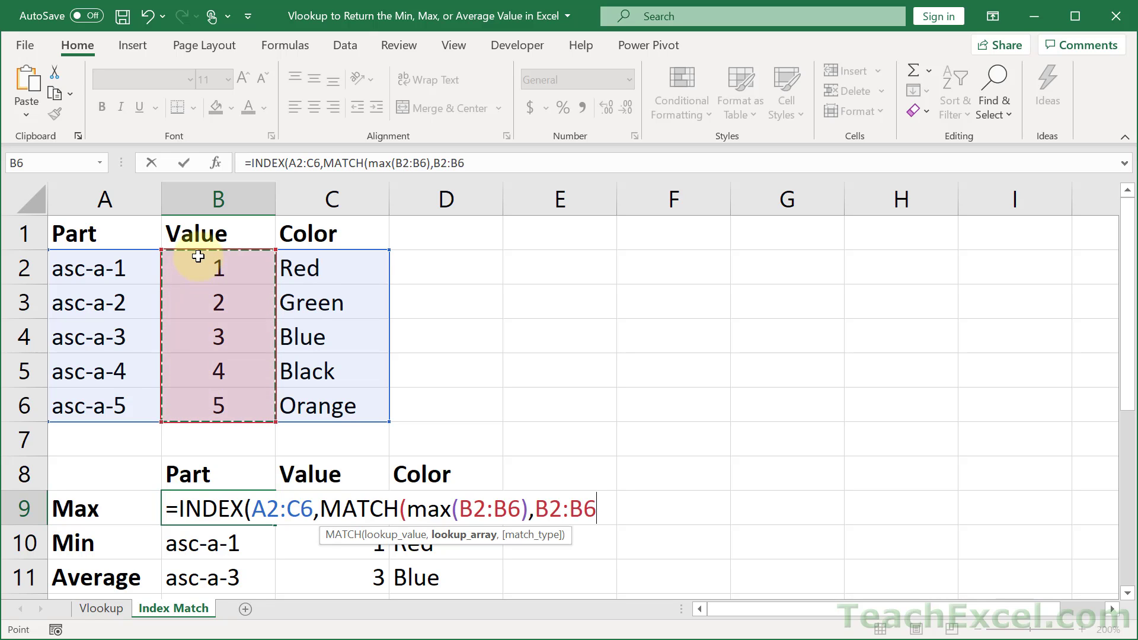
Compare the match type options and set MATCH's type to 0 for an exact match
text(,)
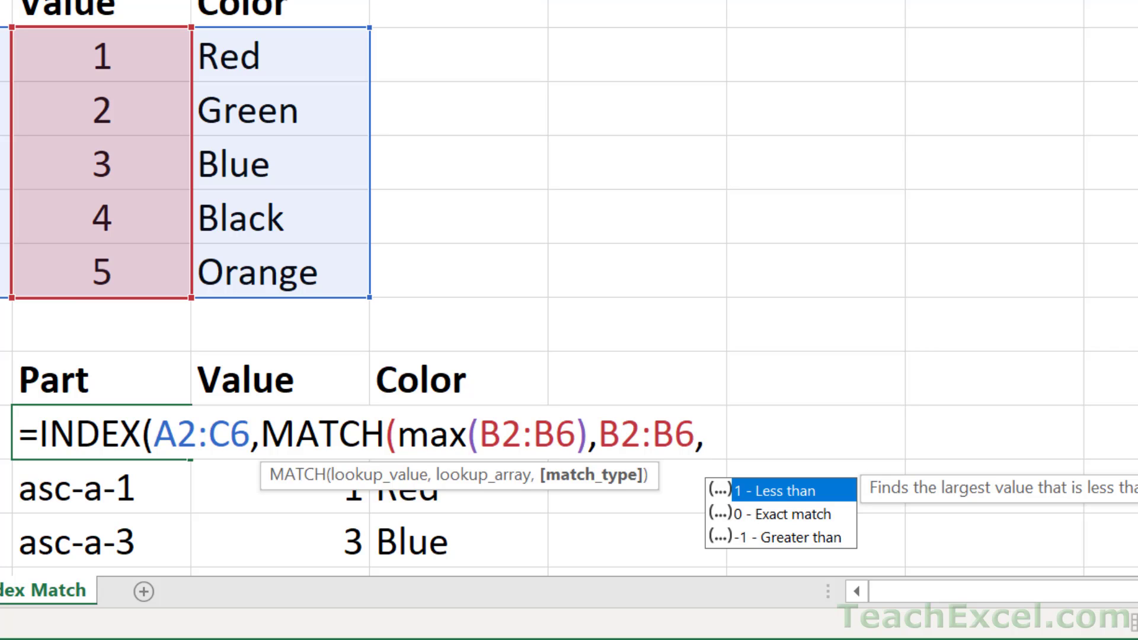
click(812, 539)
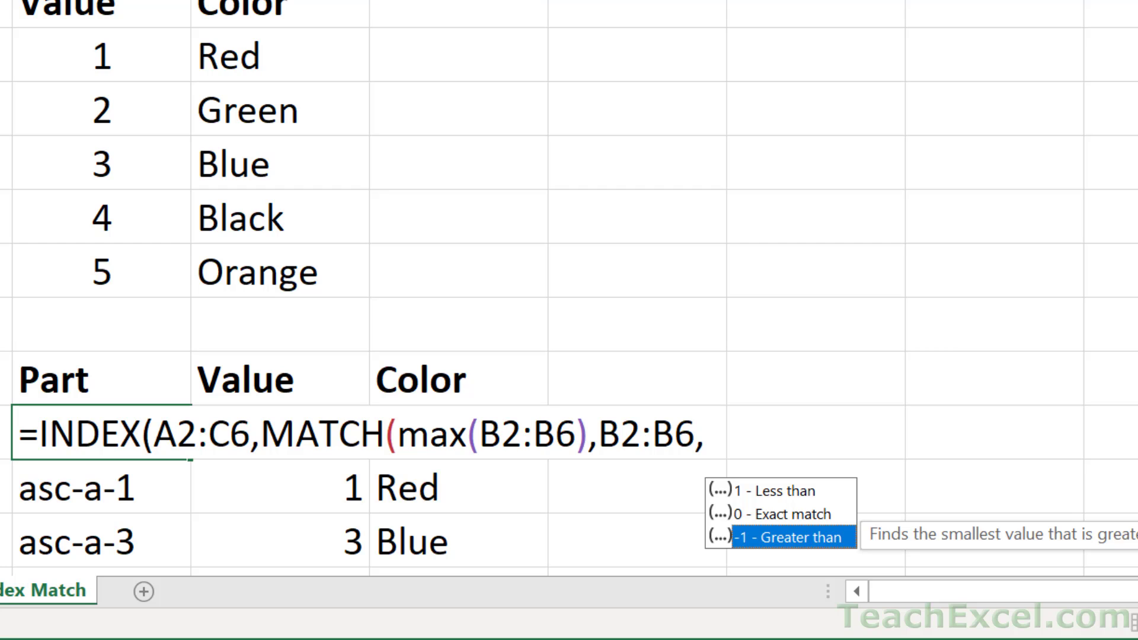
click(796, 514)
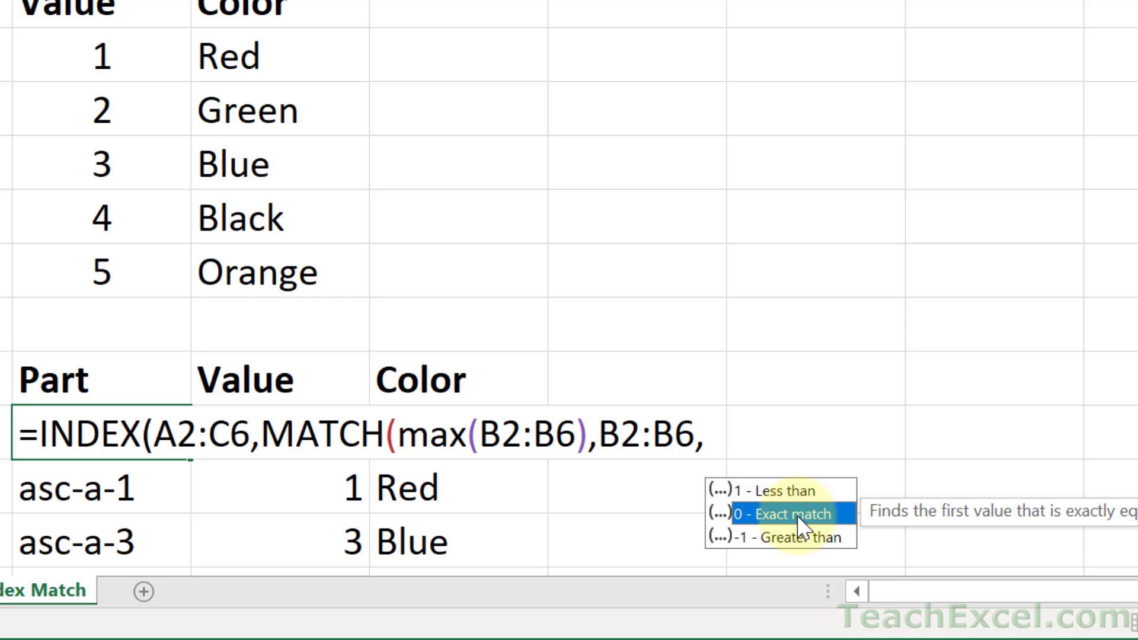
text(0)
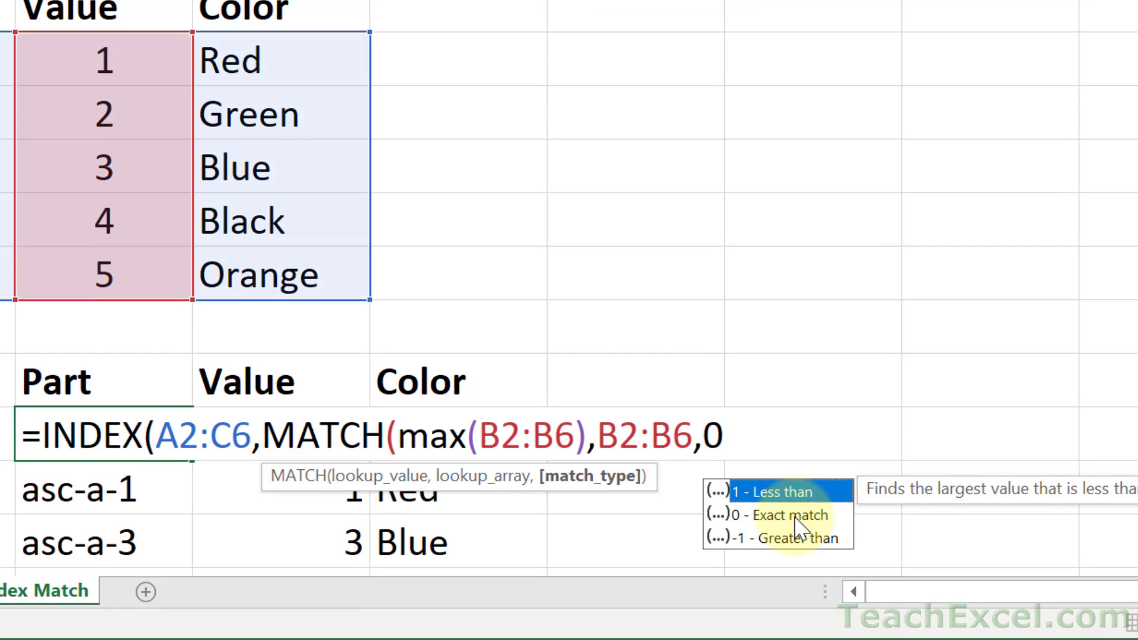
text())
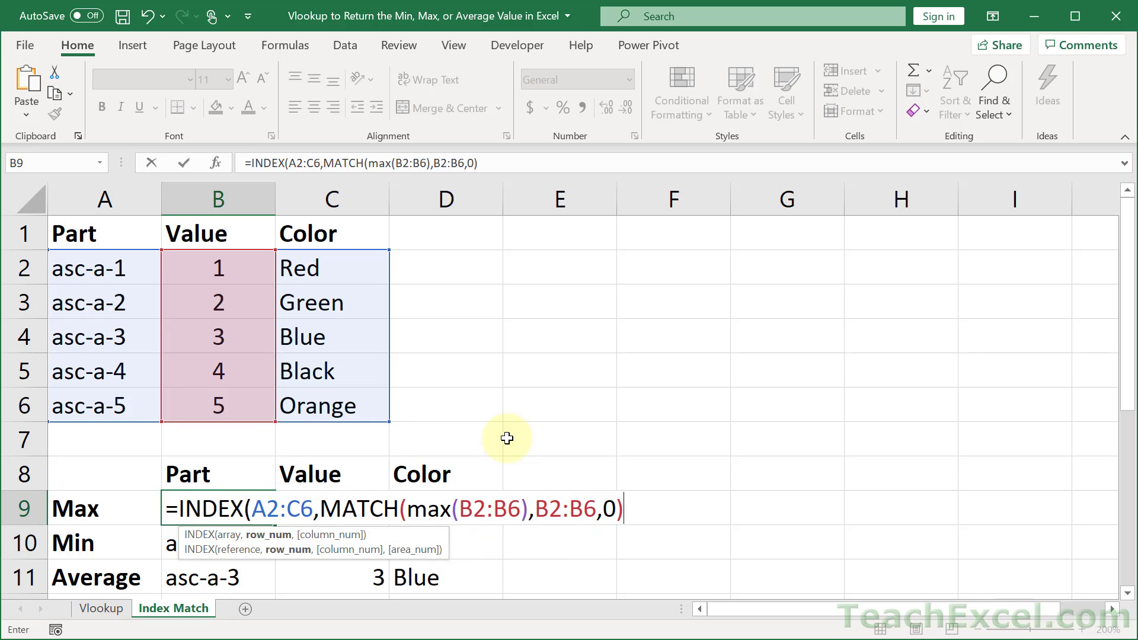
Finish B9's formula with column 1 so it returns asc-a-5 for the Max value
text(,)
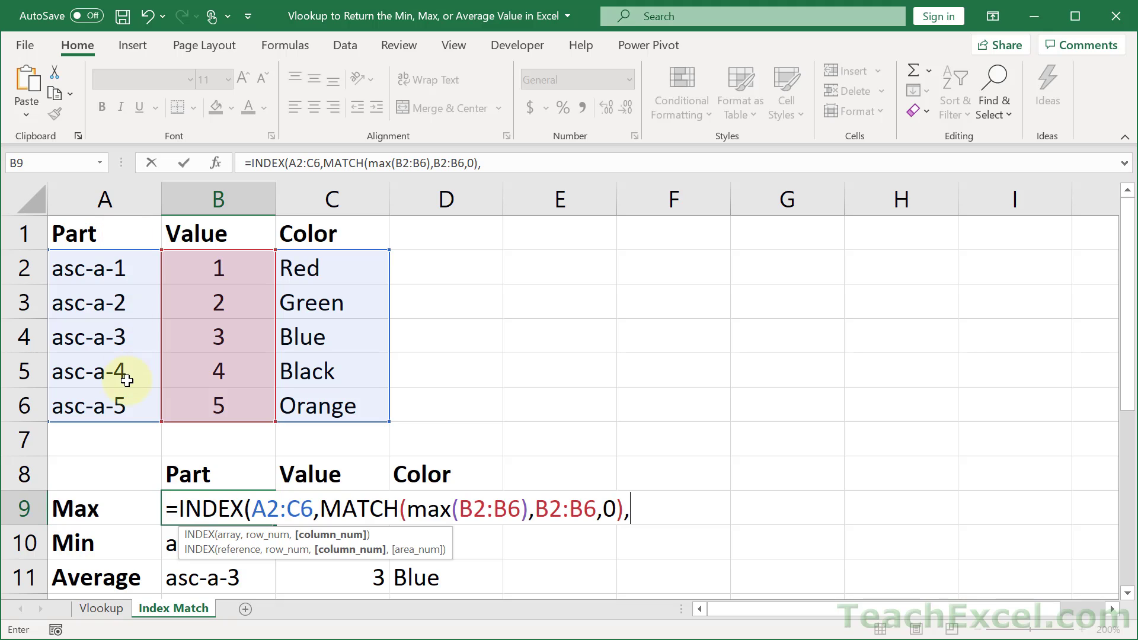
text(1))
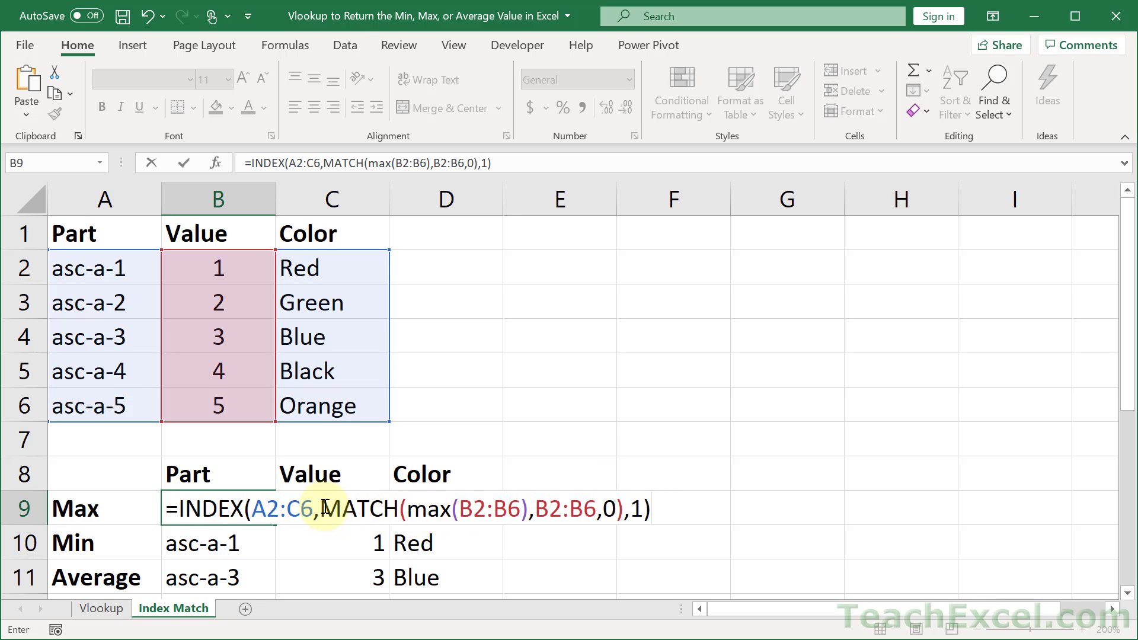
drag(321, 509, 625, 509)
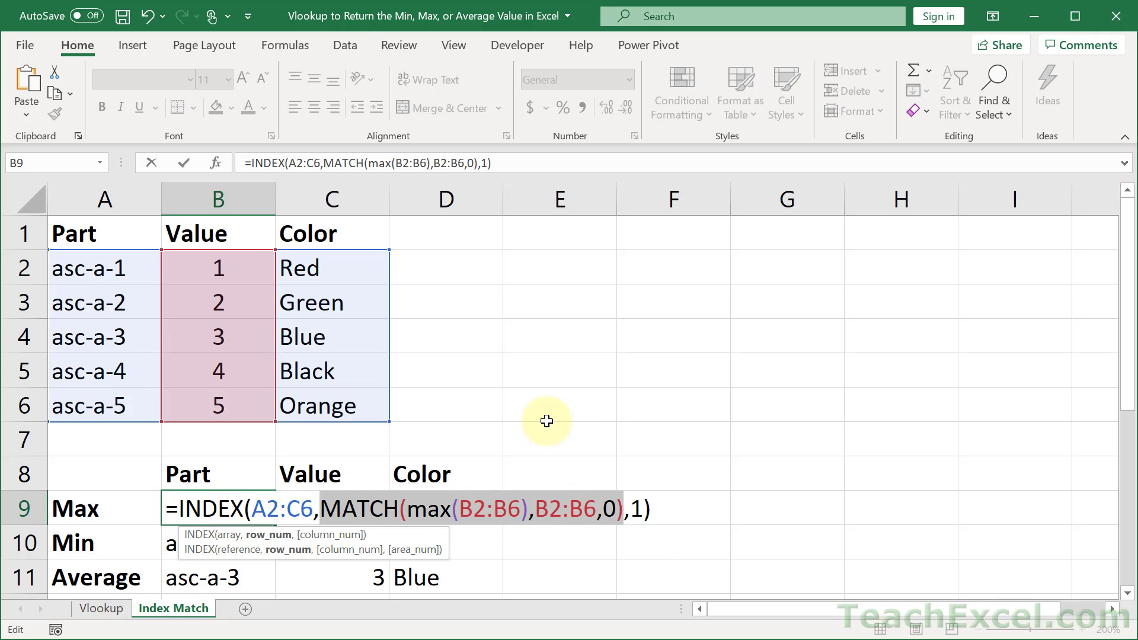
key(Return)
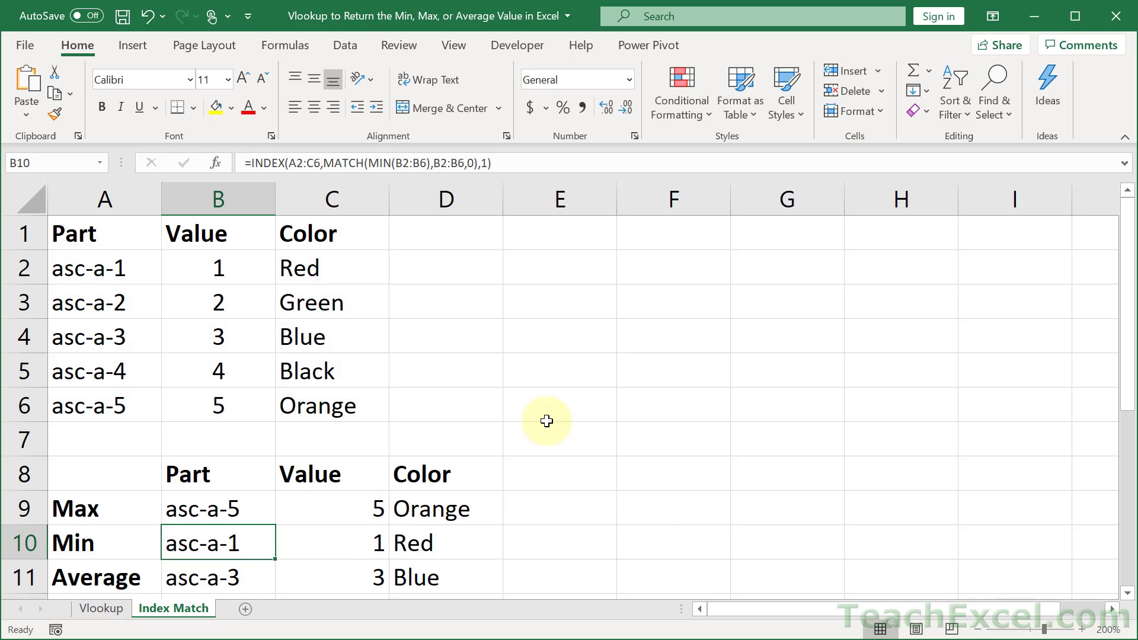
Check B9's asc-a-5 result against the max-value data row and reopen its formula
click(244, 512)
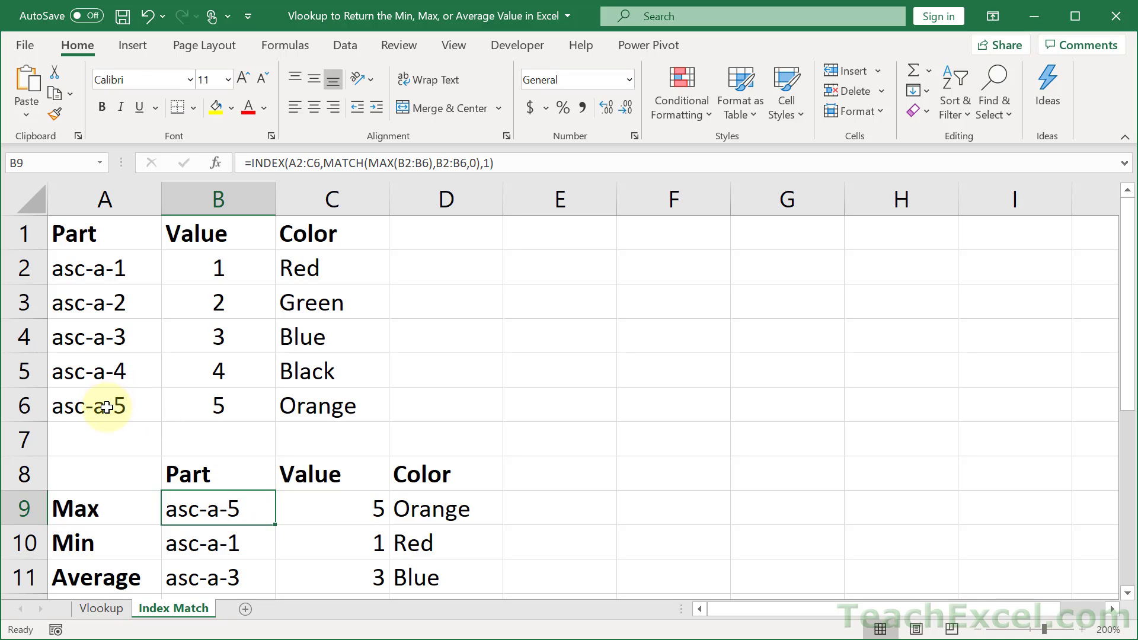
drag(107, 409, 300, 402)
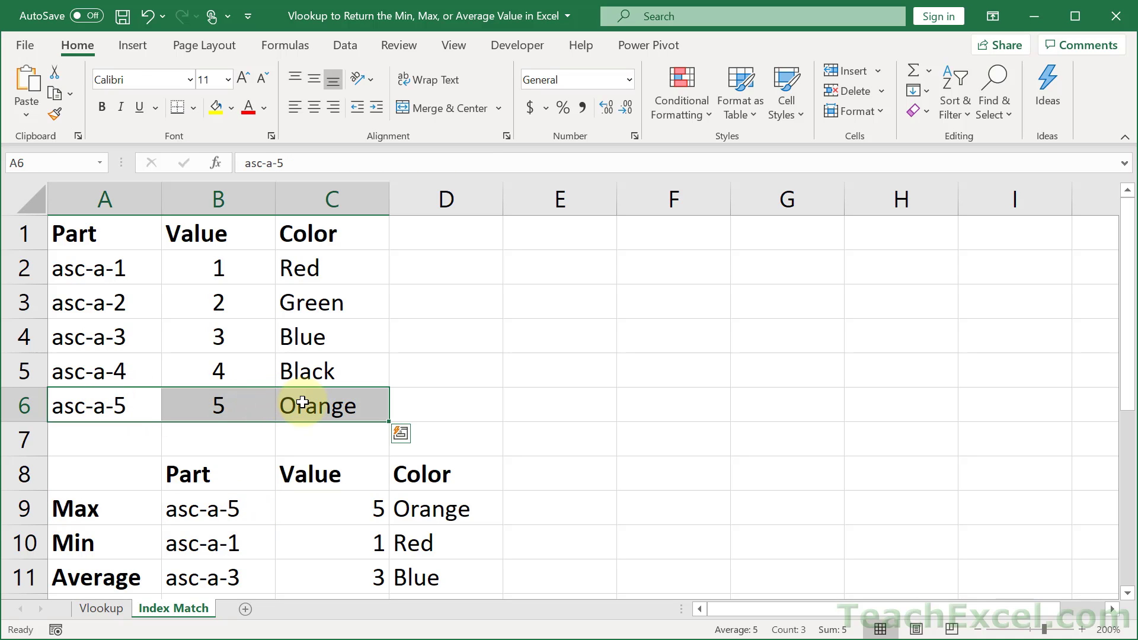
click(219, 509)
double_click(220, 509)
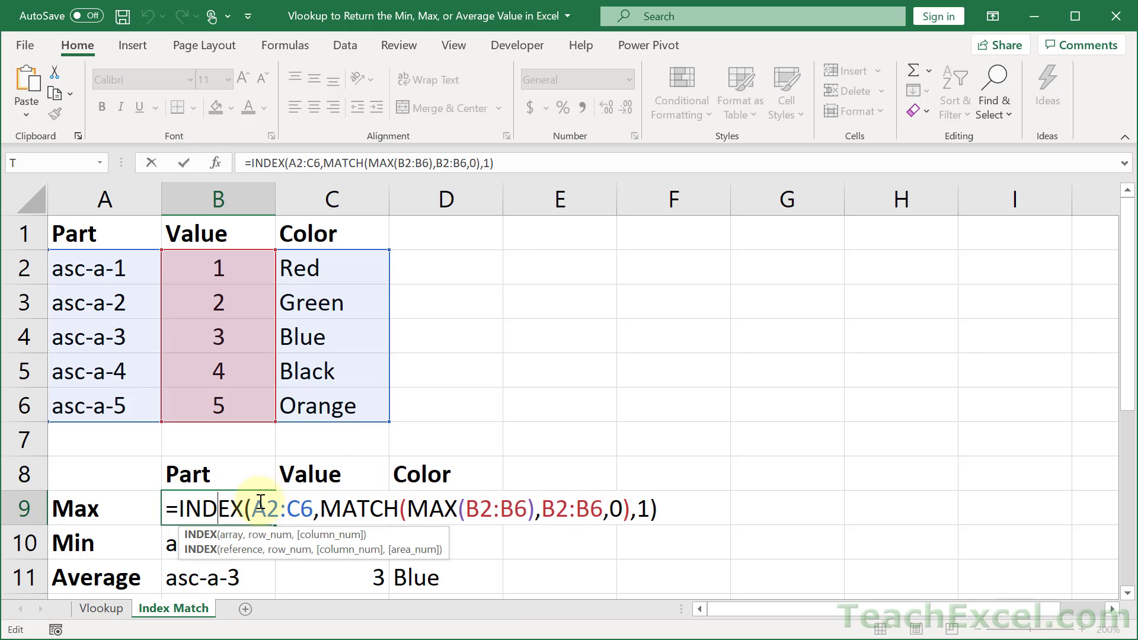
Make the formula's ranges absolute: $A$2:$C$6 and both $B$2:$B$6
drag(254, 508, 313, 509)
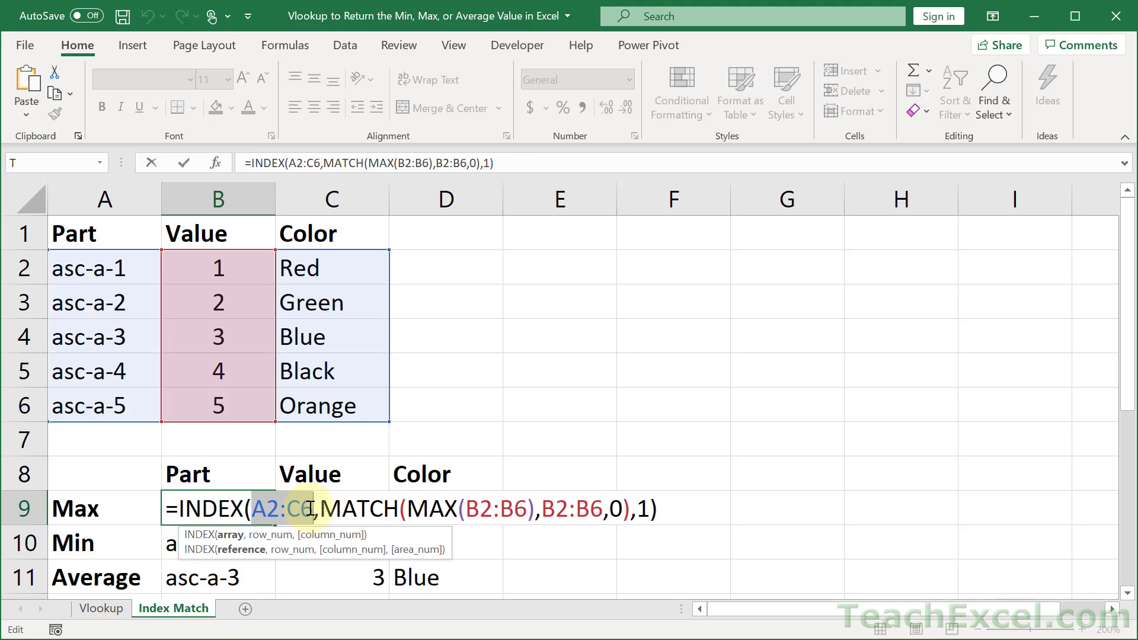
key(F4)
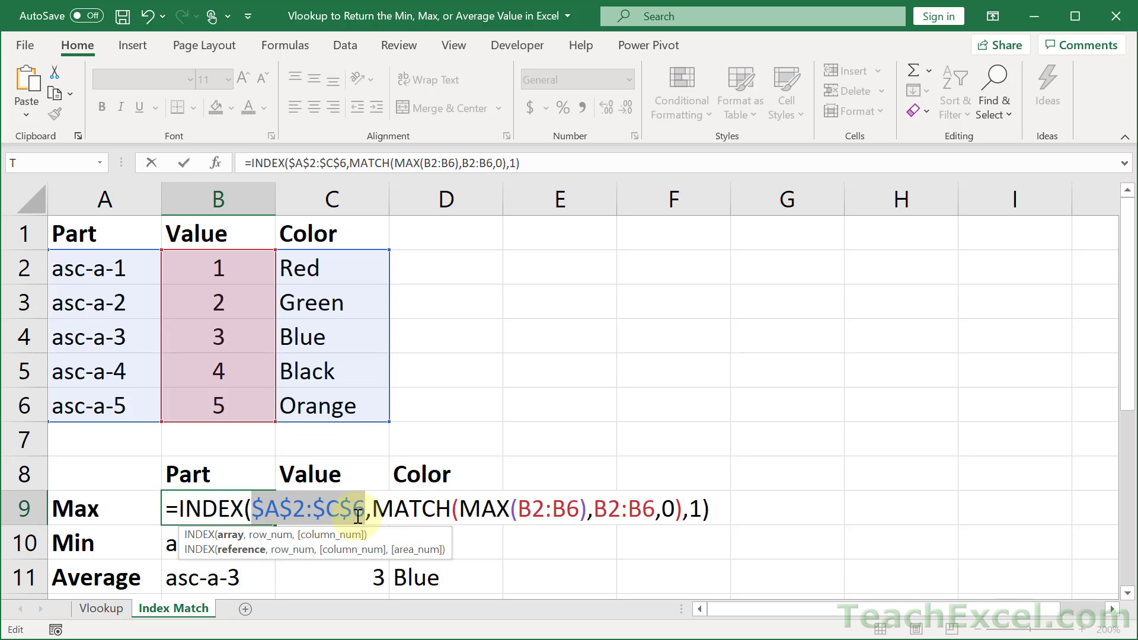
drag(518, 508, 580, 508)
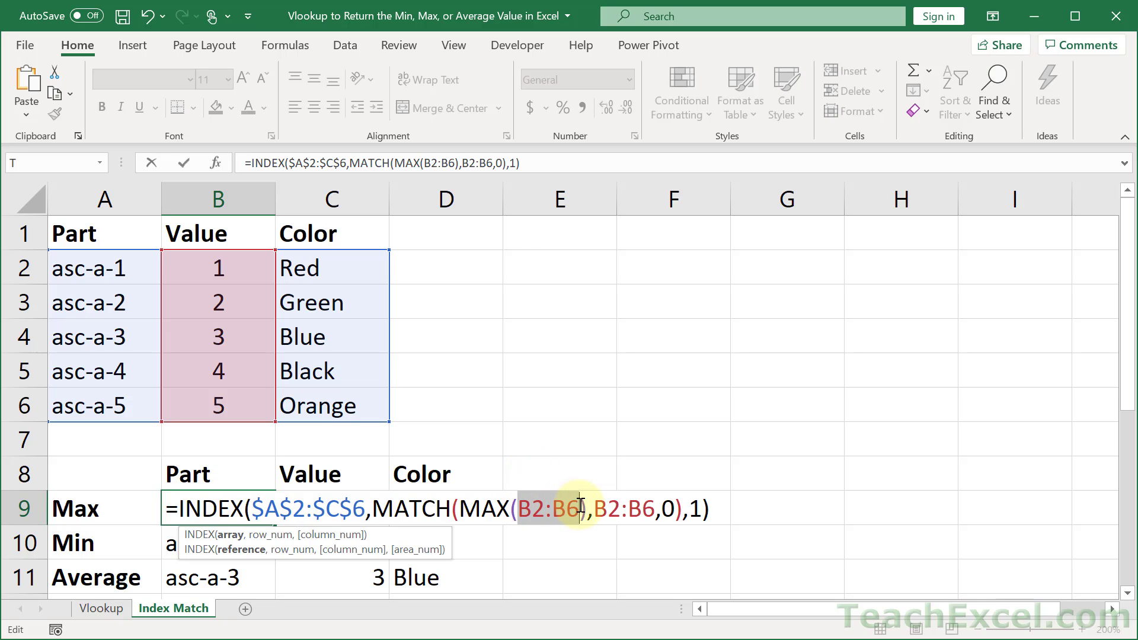
key(F4)
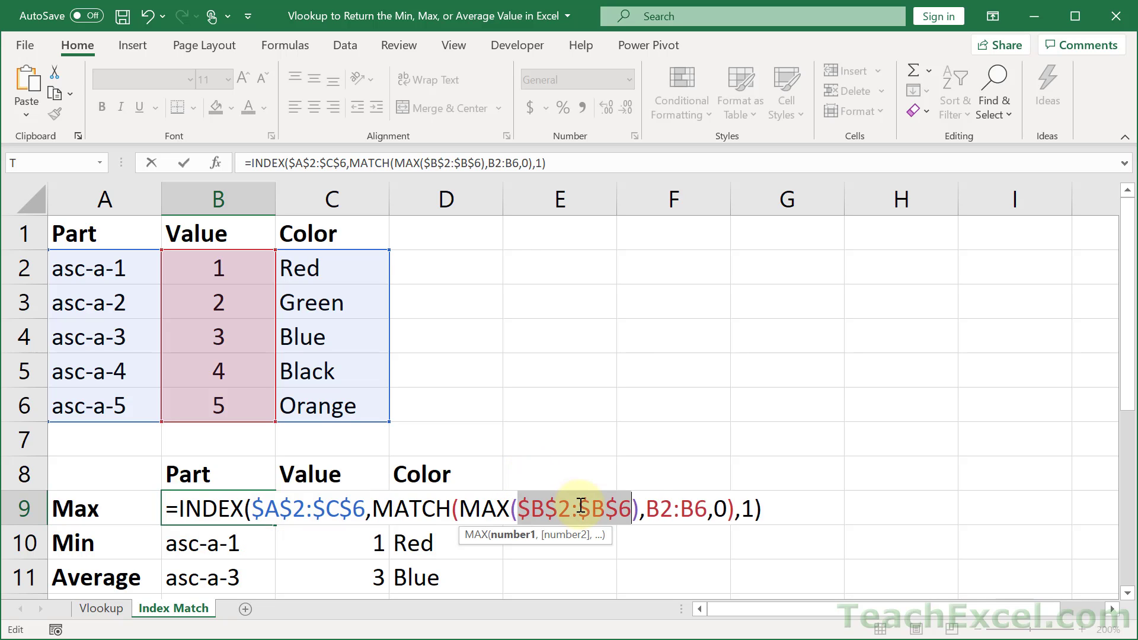
drag(645, 509, 705, 512)
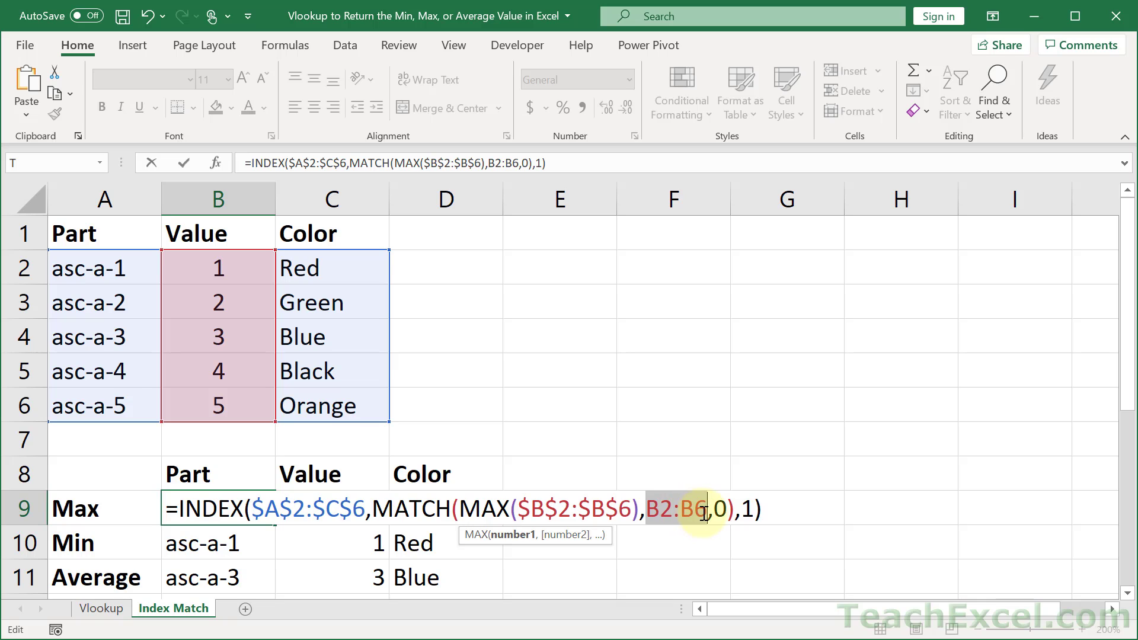
key(F4)
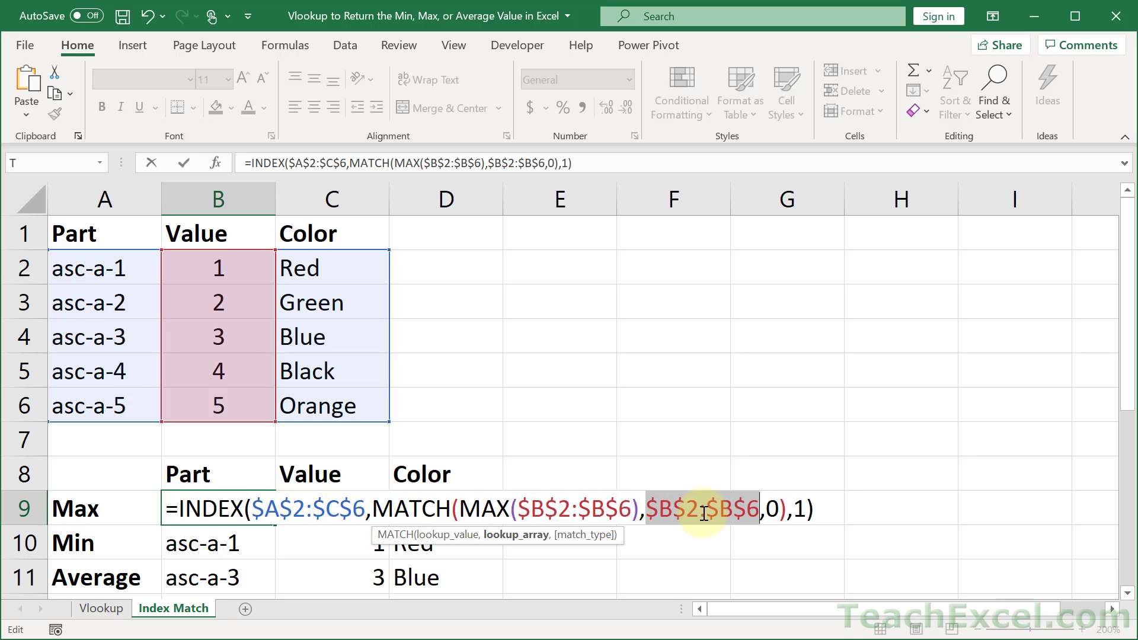
key(ctrl+Return)
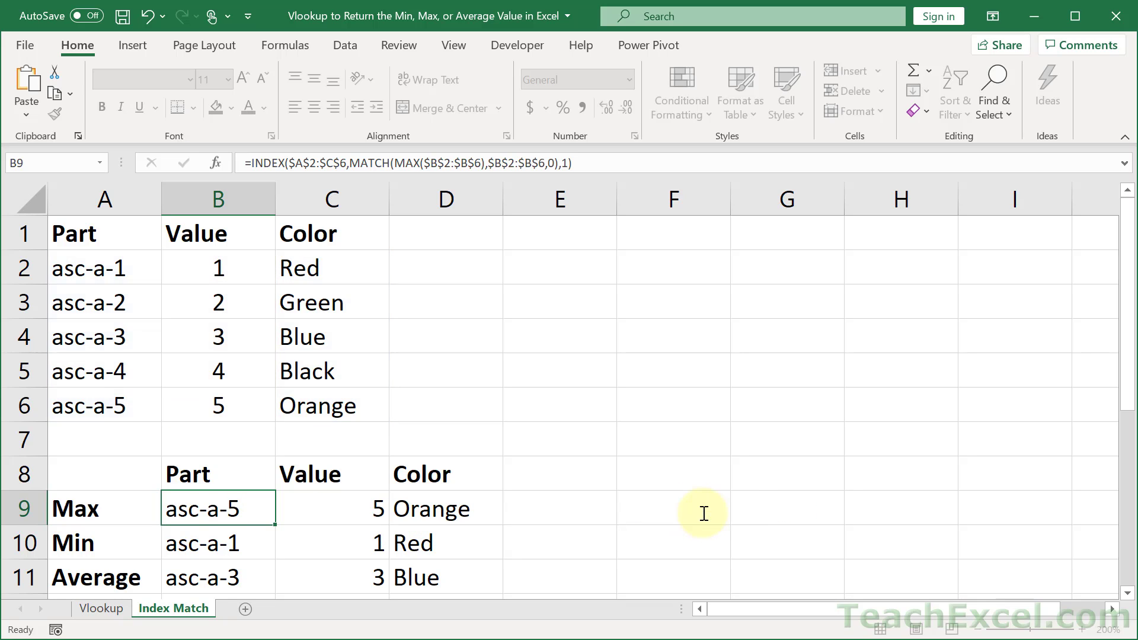
Copy B9's formula across to D9 and set C9's column number to 2 for the Max value
drag(275, 521, 472, 509)
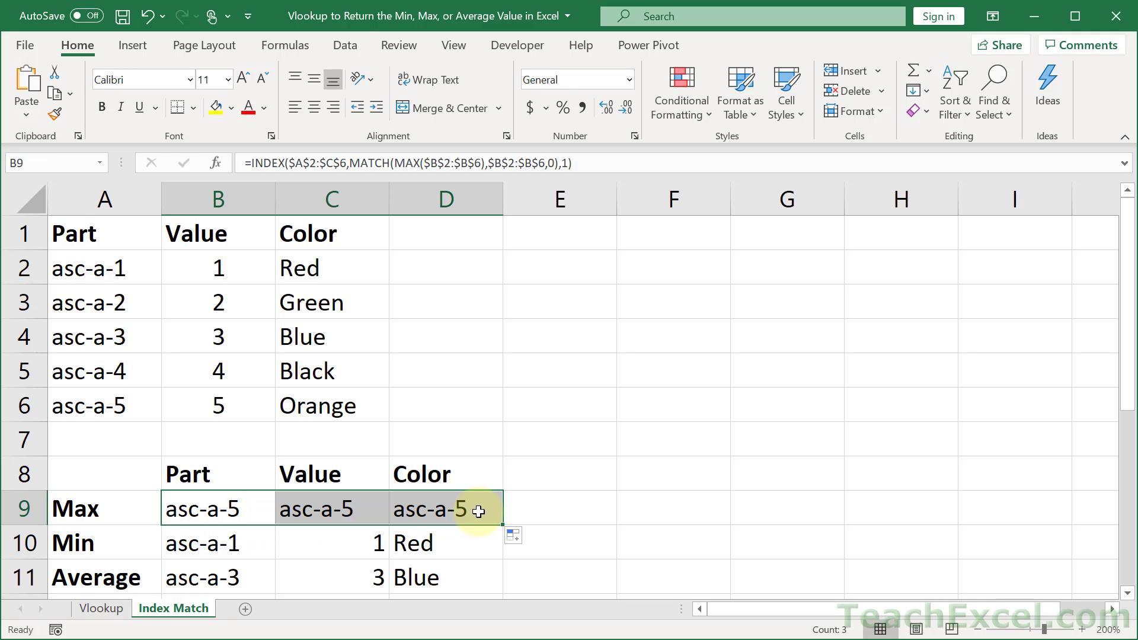
double_click(341, 510)
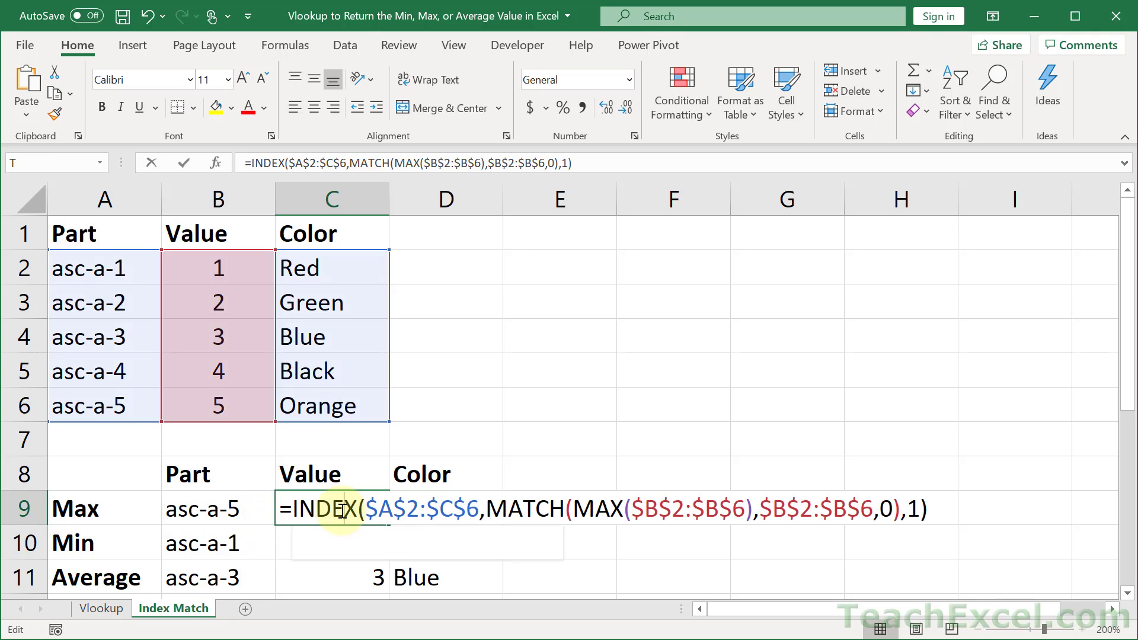
click(922, 507)
key(BackSpace)
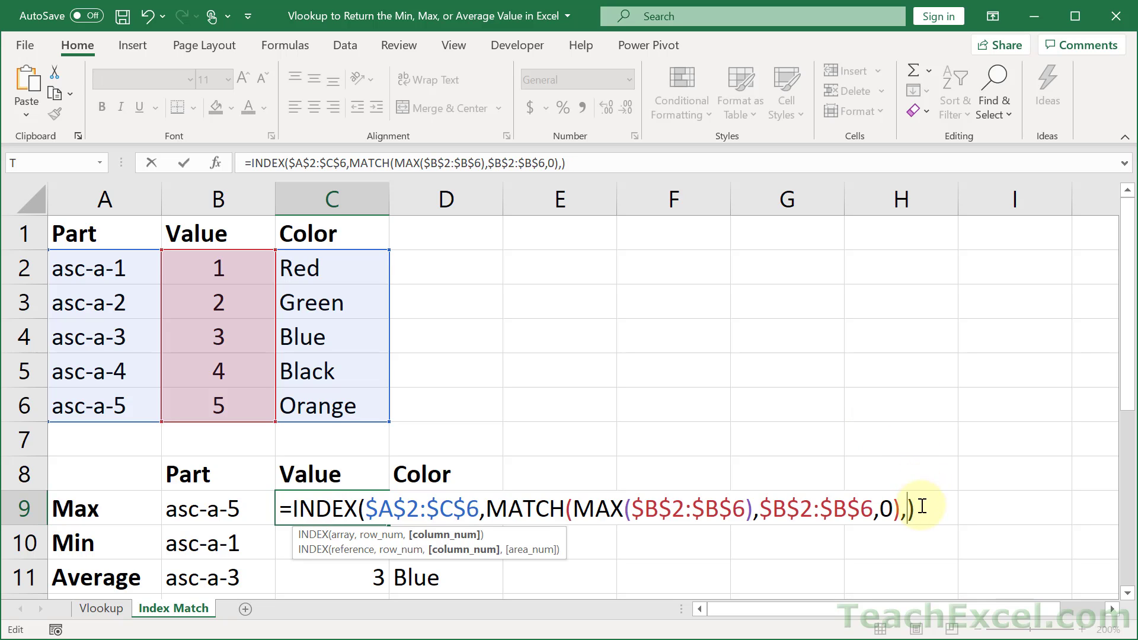
text(2)
key(Tab)
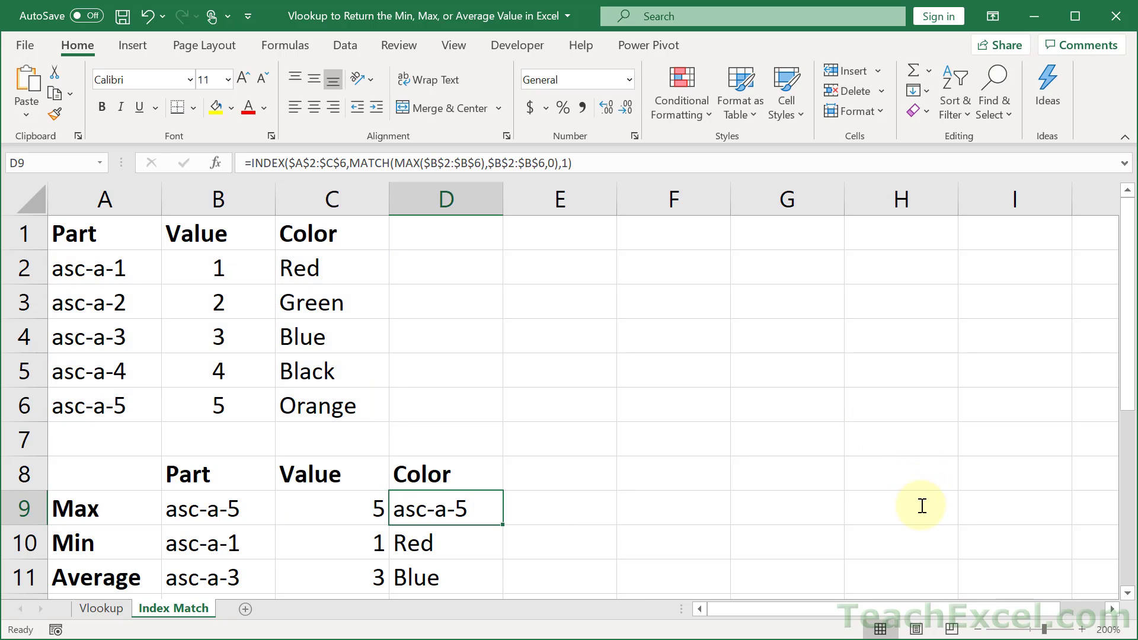
Set D9's column number to 3 so the Max colour returns Orange, then review B9's formula
double_click(435, 511)
click(1034, 509)
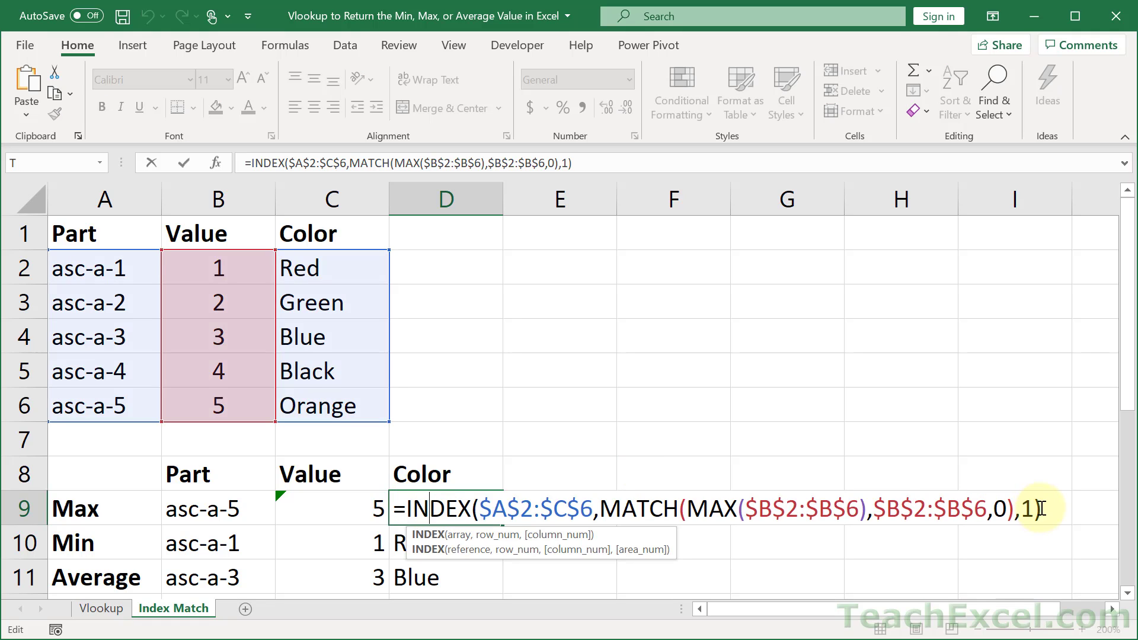
key(BackSpace)
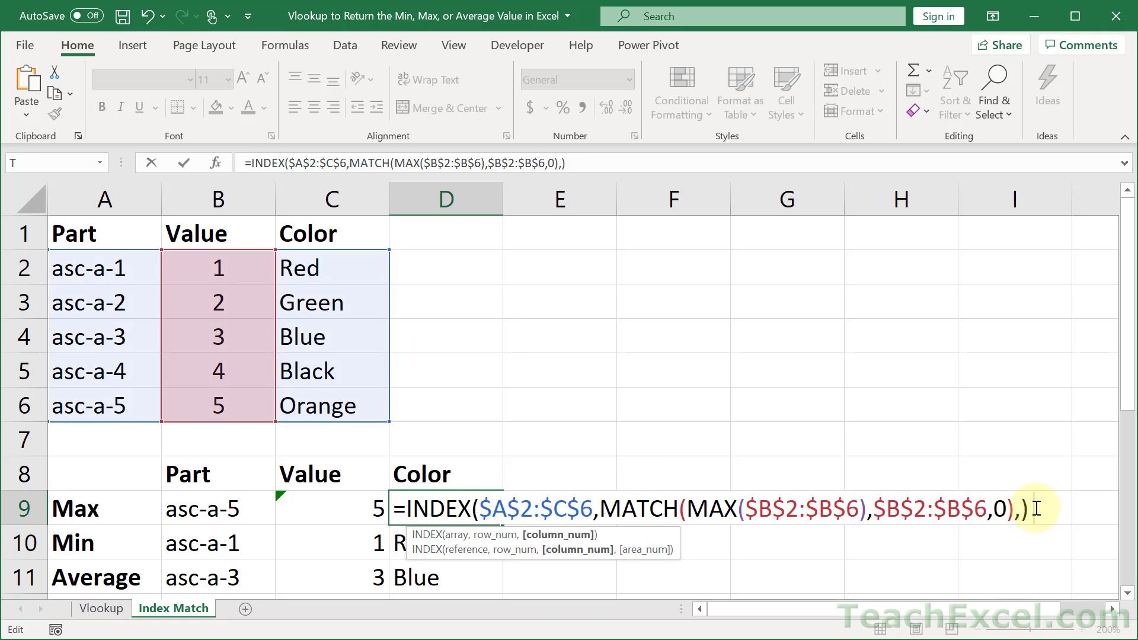
text(3)
key(Return)
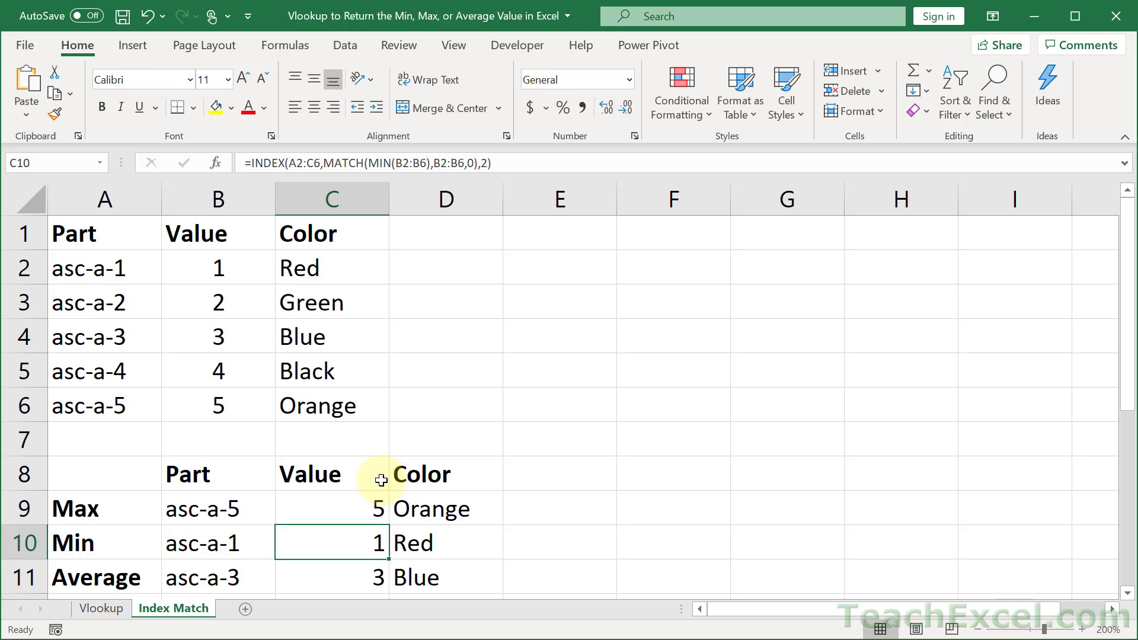
double_click(231, 511)
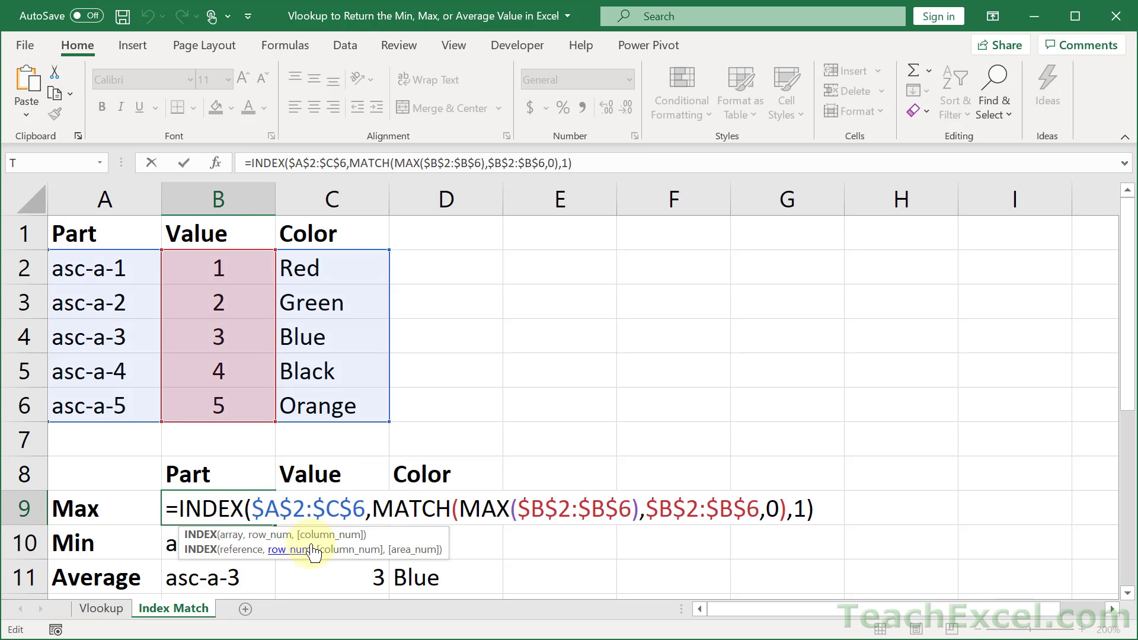
key(Escape)
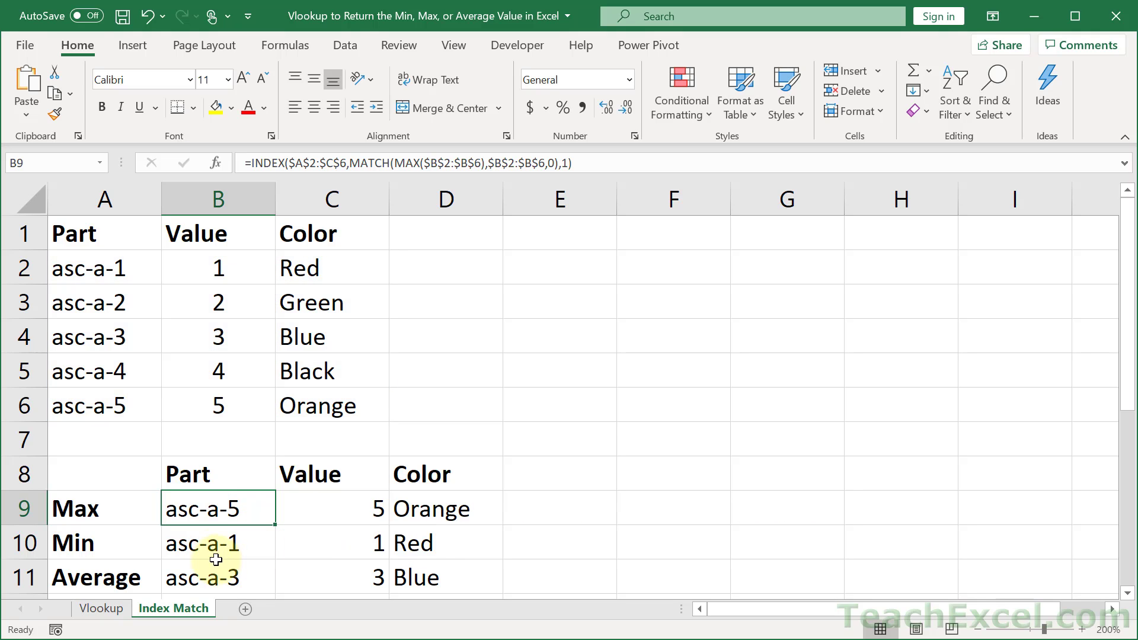
double_click(217, 544)
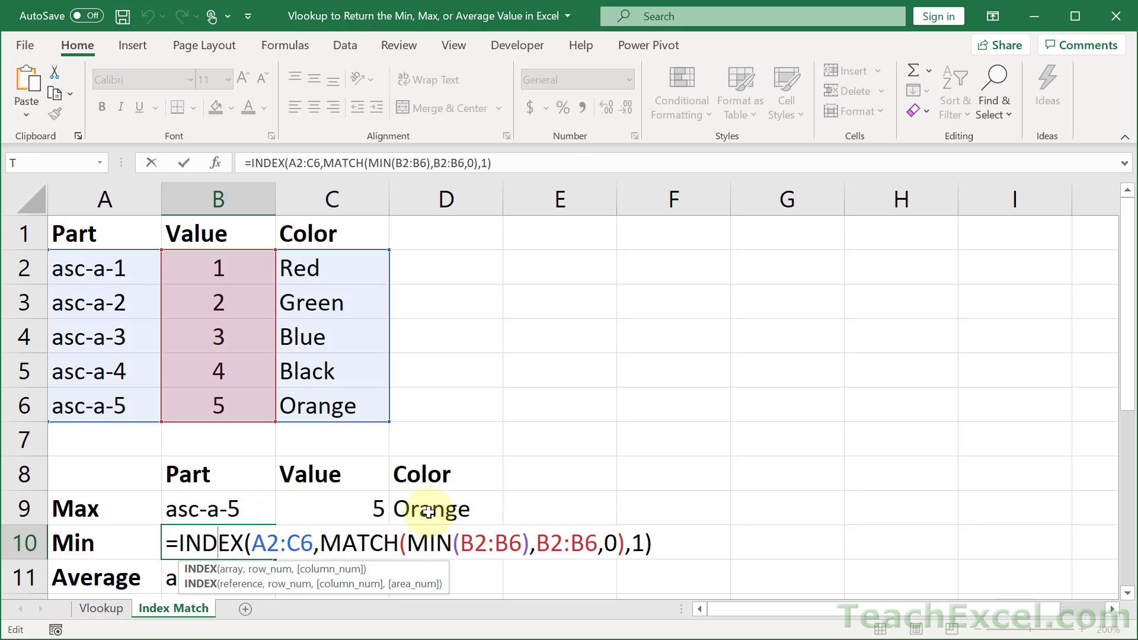
double_click(418, 543)
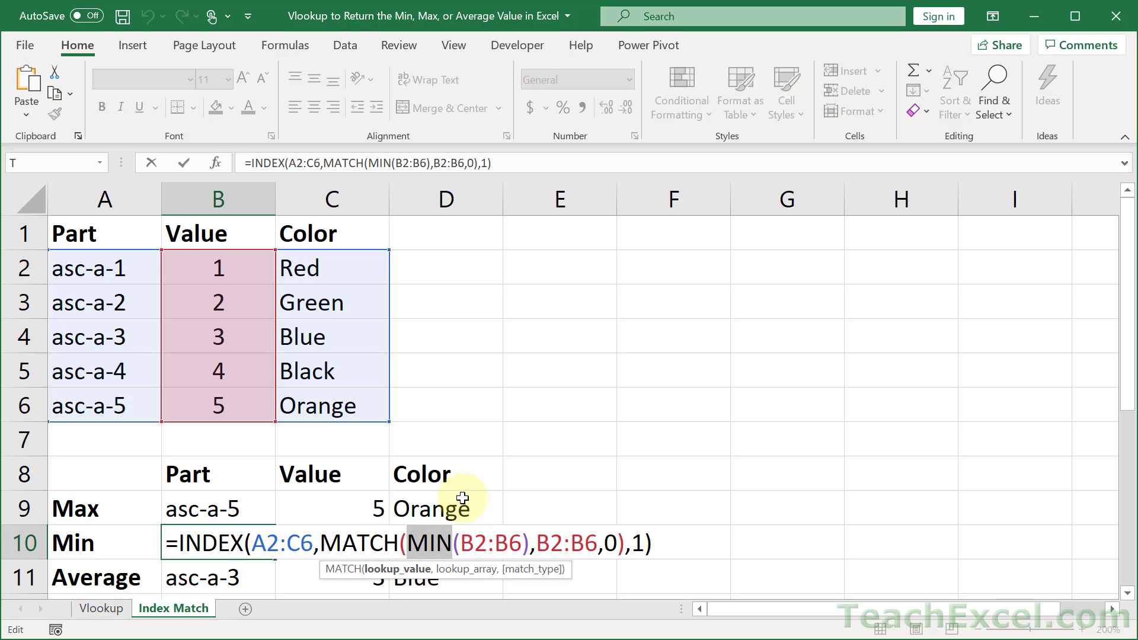
key(Escape)
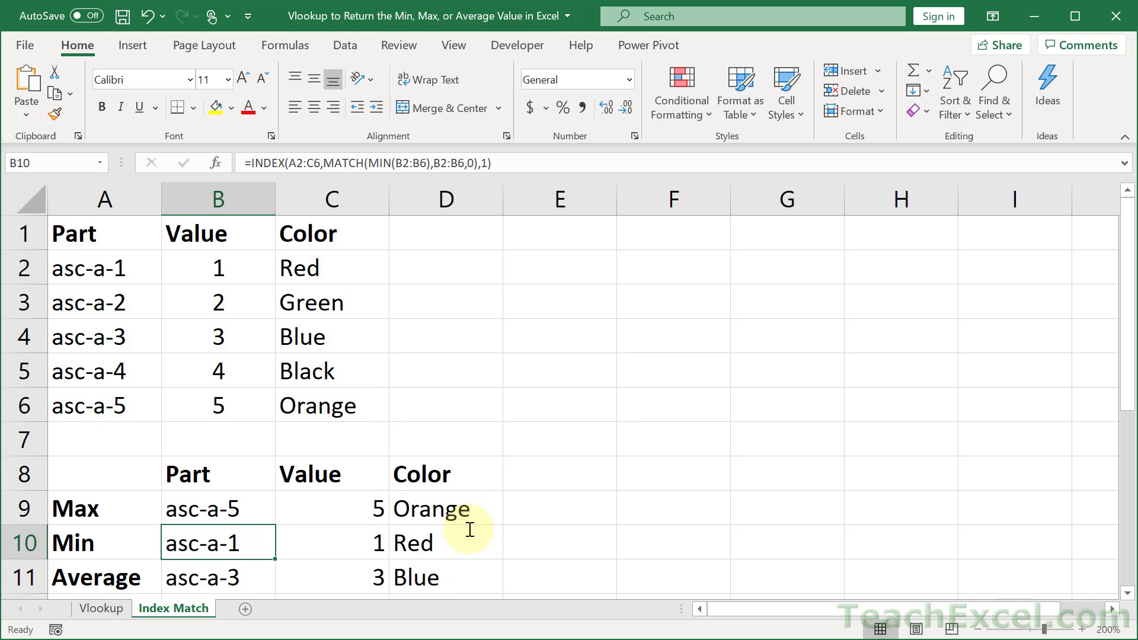
scroll(470, 528, down, 1)
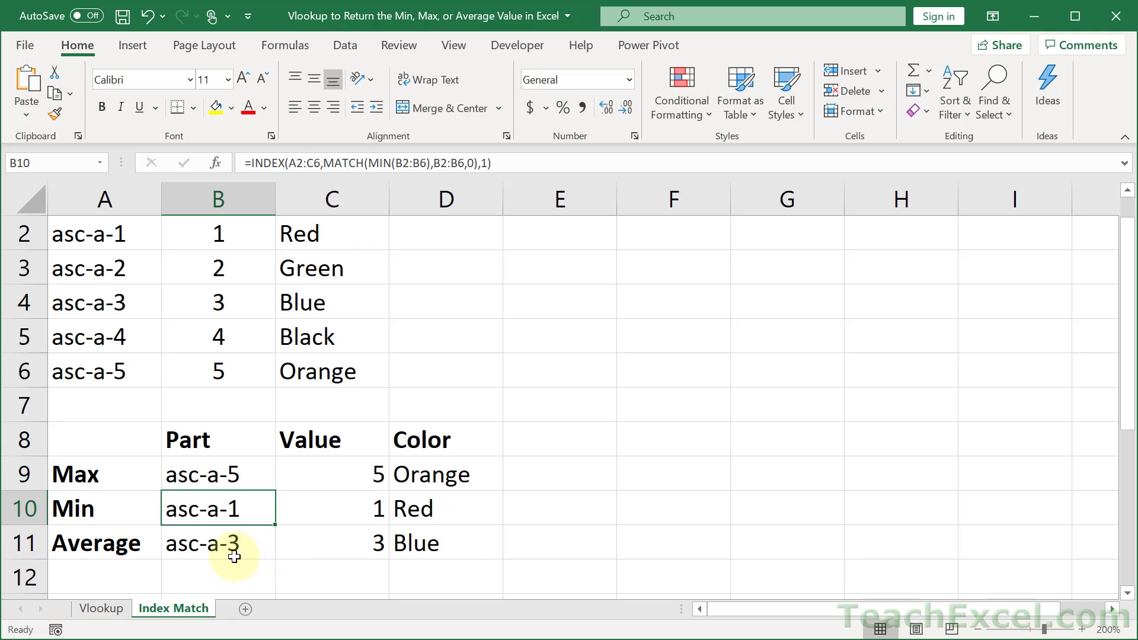
double_click(214, 546)
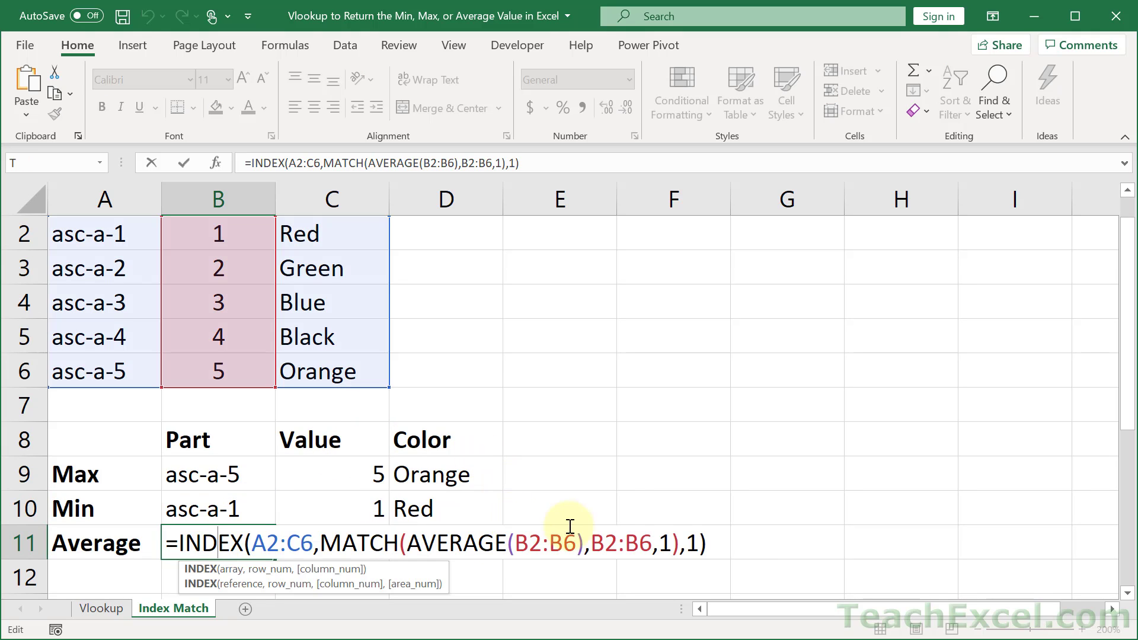
double_click(483, 542)
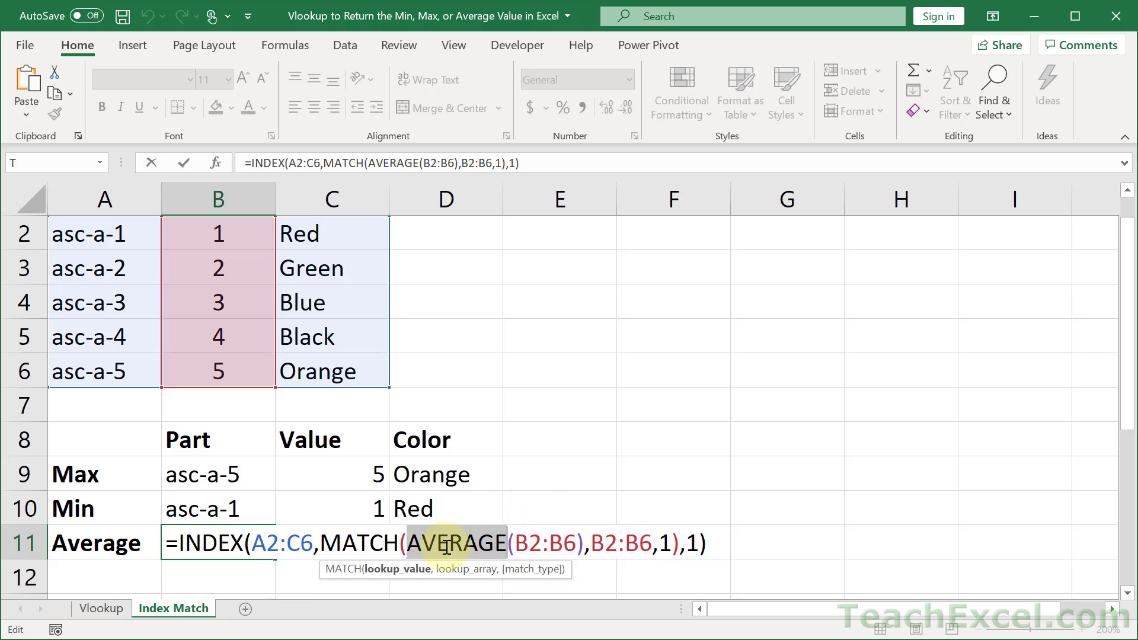
click(661, 541)
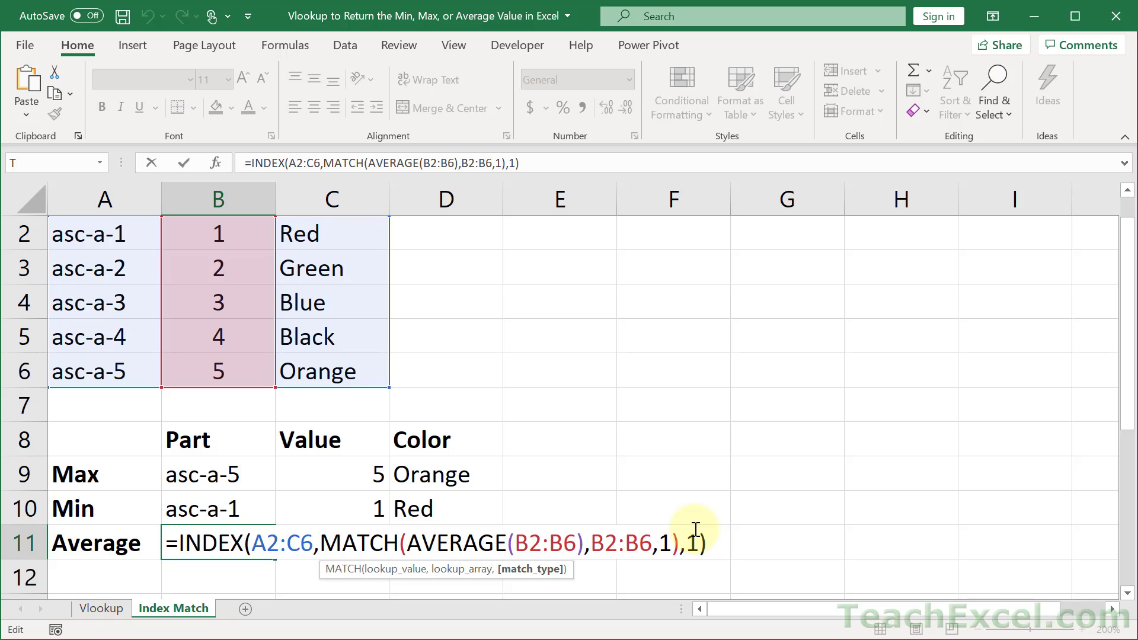
key(Delete)
key(BackSpace)
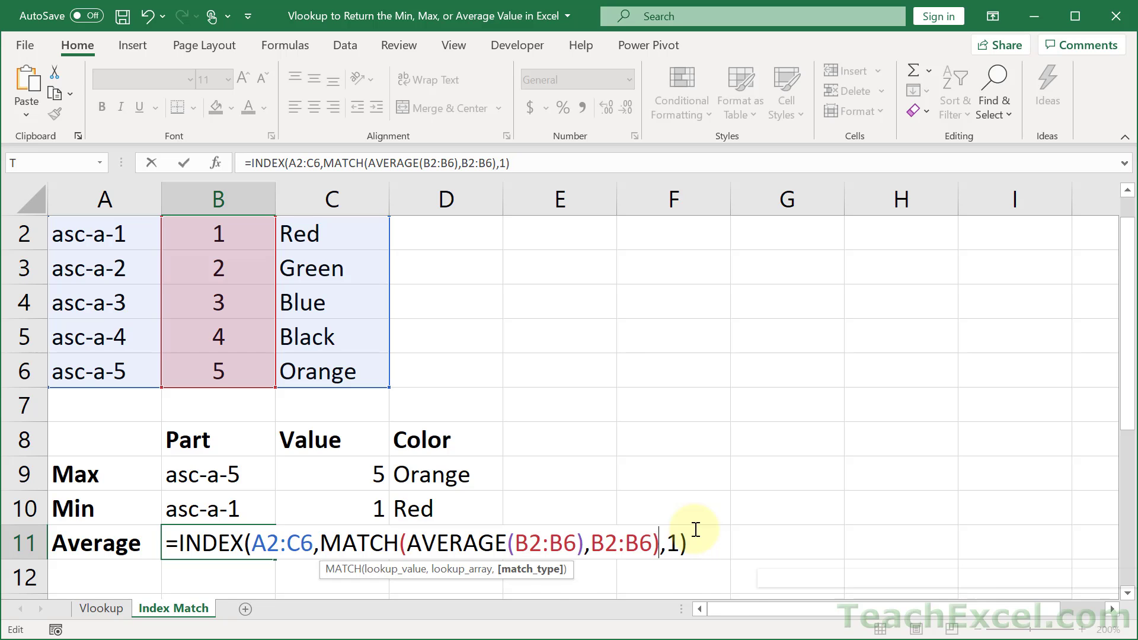
text(,)
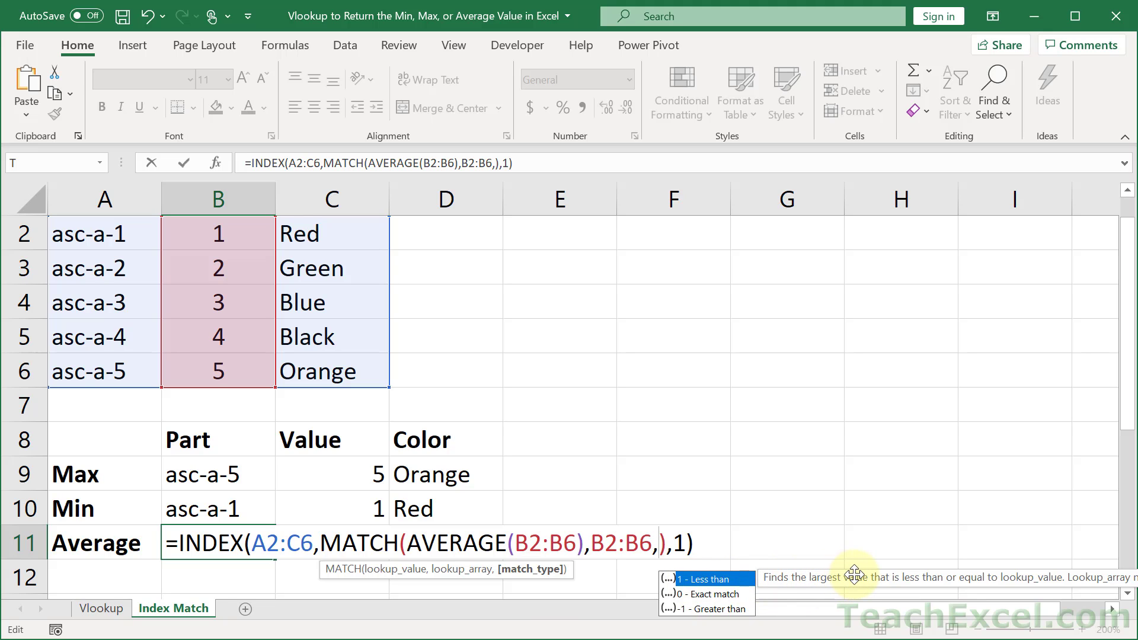
text(1)
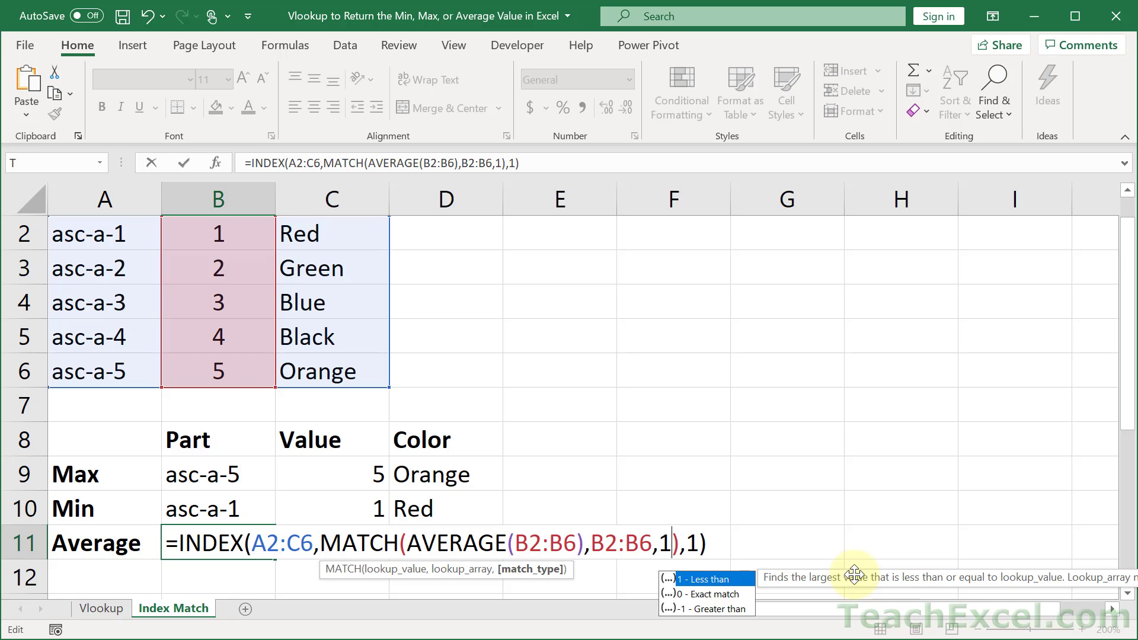
key(Escape)
key(ctrl+Return)
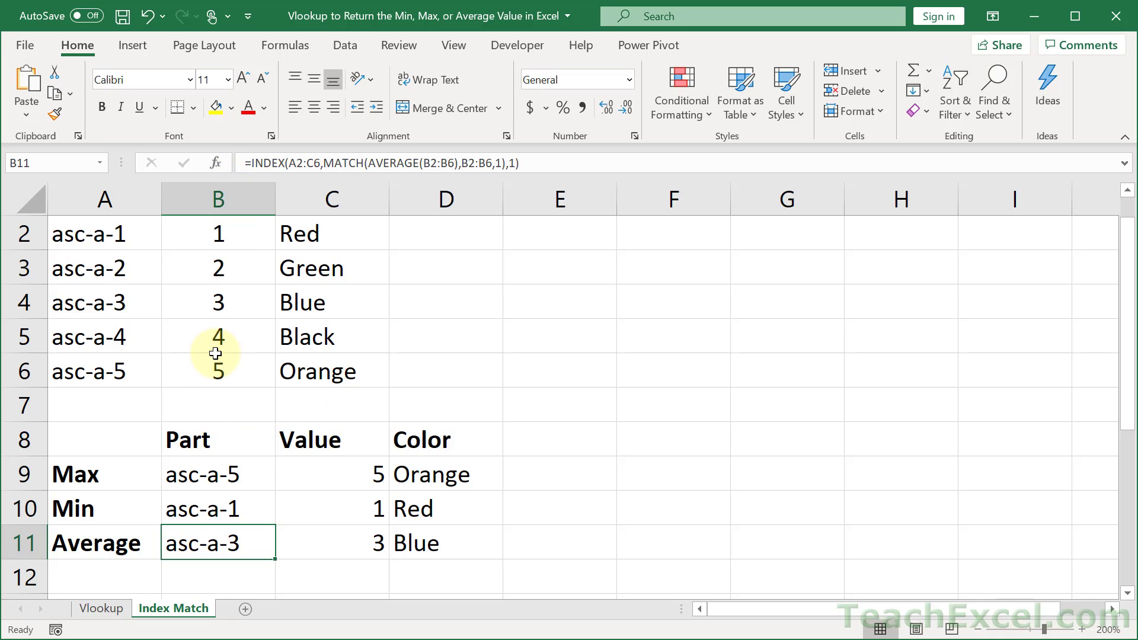
Sort the data largest to smallest and change asc-a-5's value in B2 to 12
click(206, 306)
right_click(205, 307)
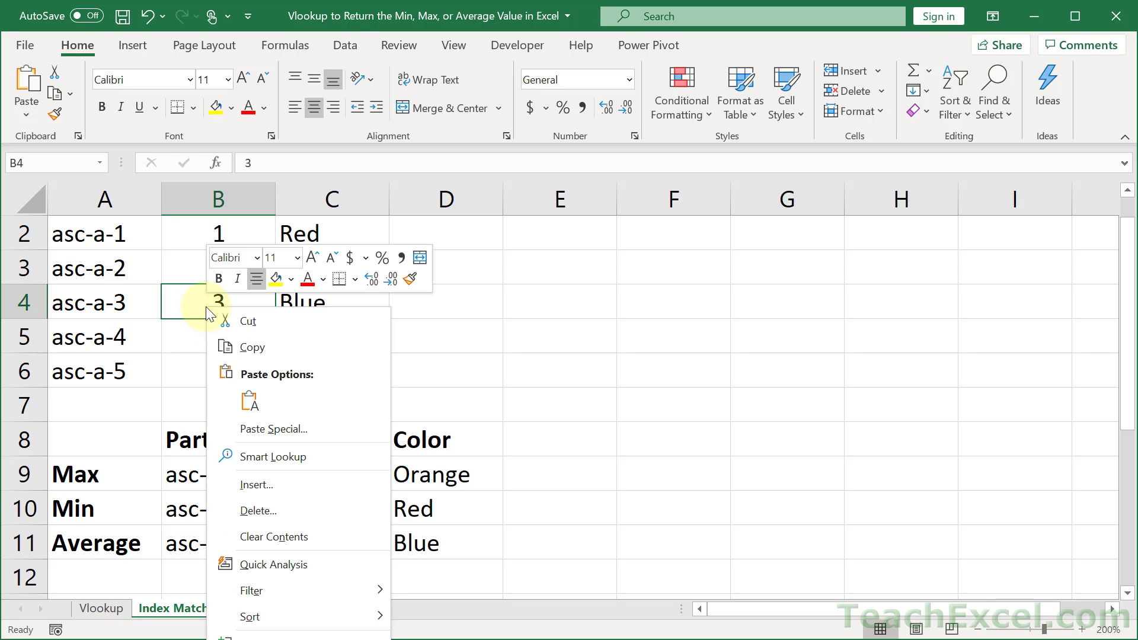
mouse_move(279, 617)
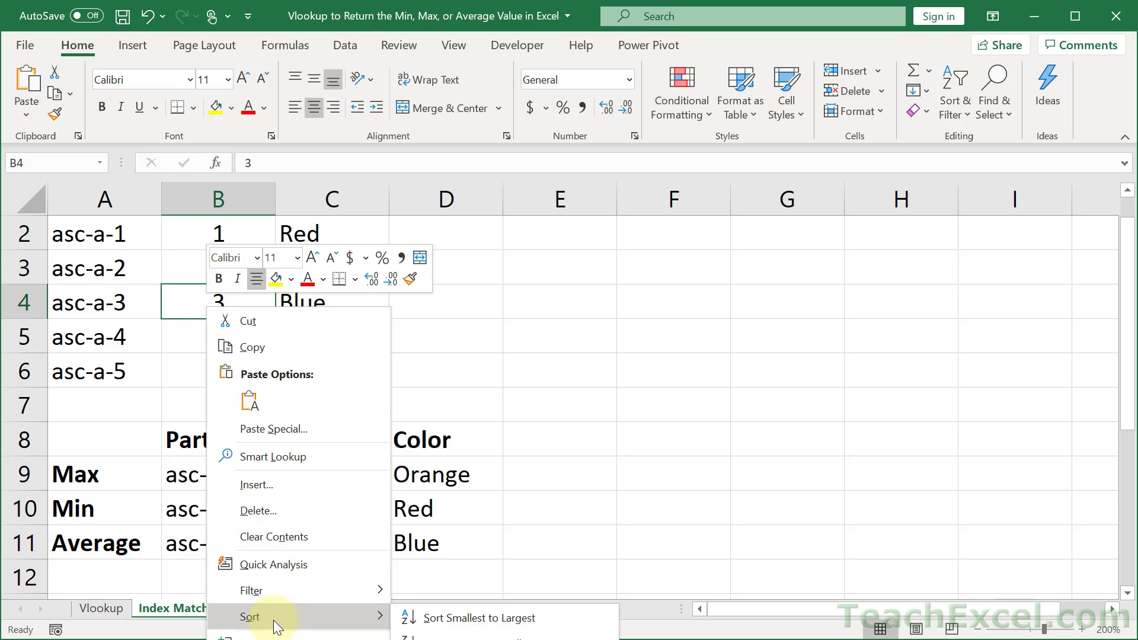
click(489, 636)
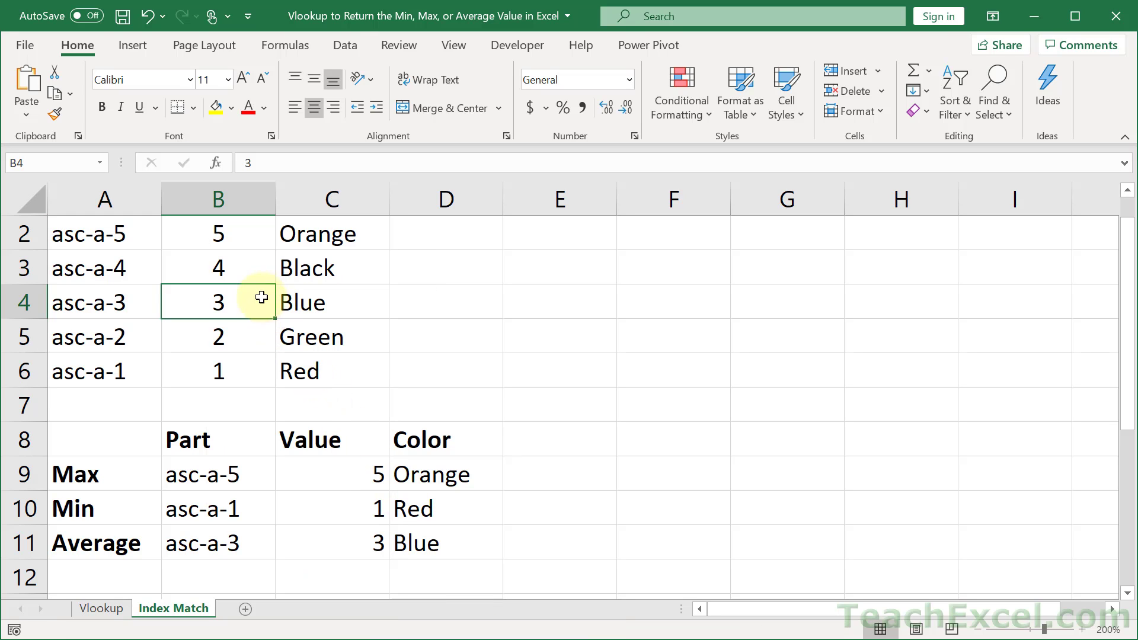
click(225, 234)
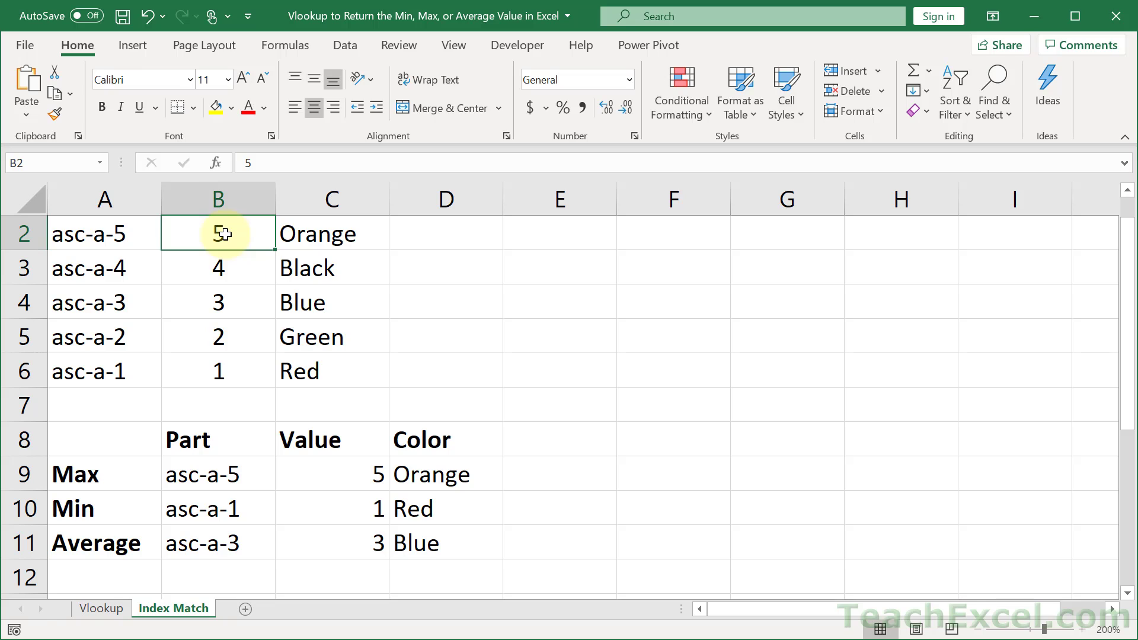
text(12)
key(Return)
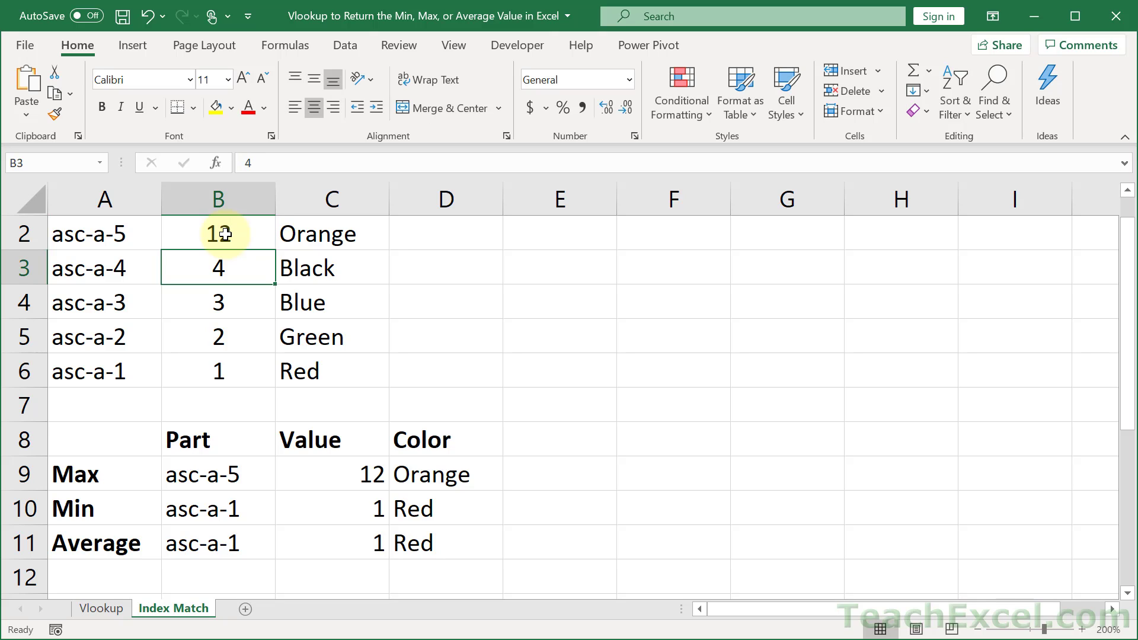
Re-sort the data smallest to largest so Average returns asc-a-4, 4 and Black
drag(330, 541, 419, 550)
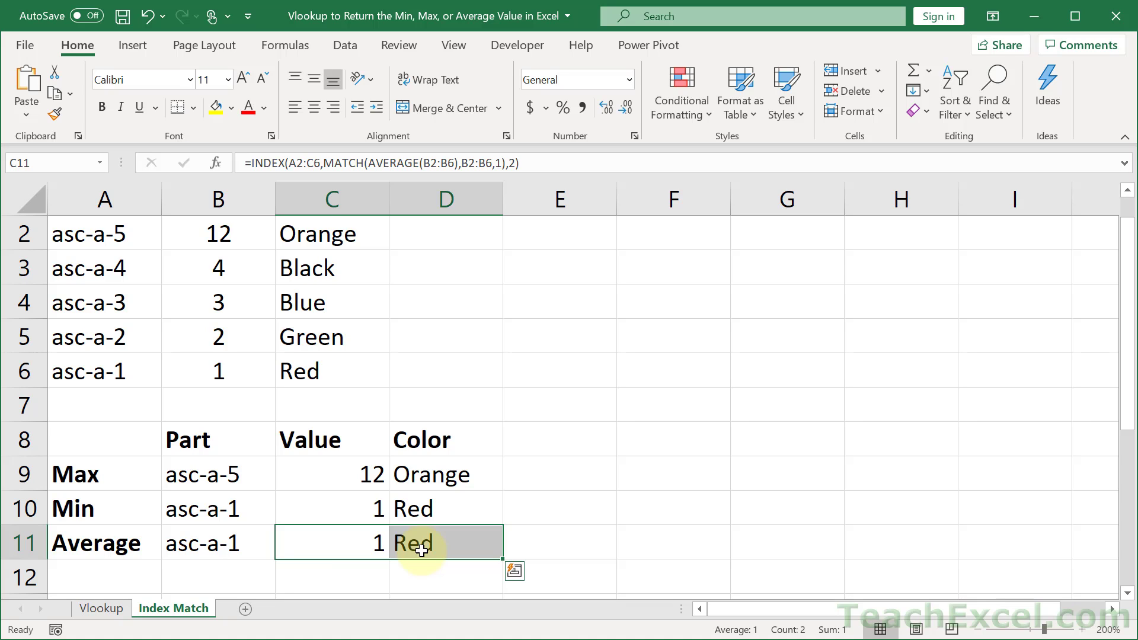
right_click(223, 309)
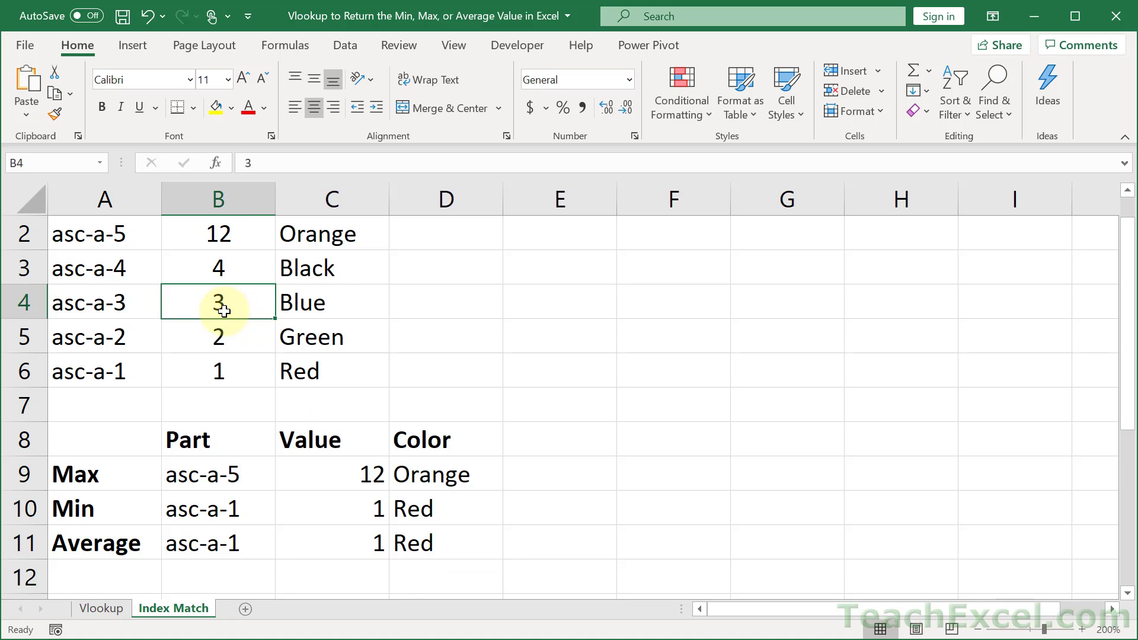
mouse_move(351, 611)
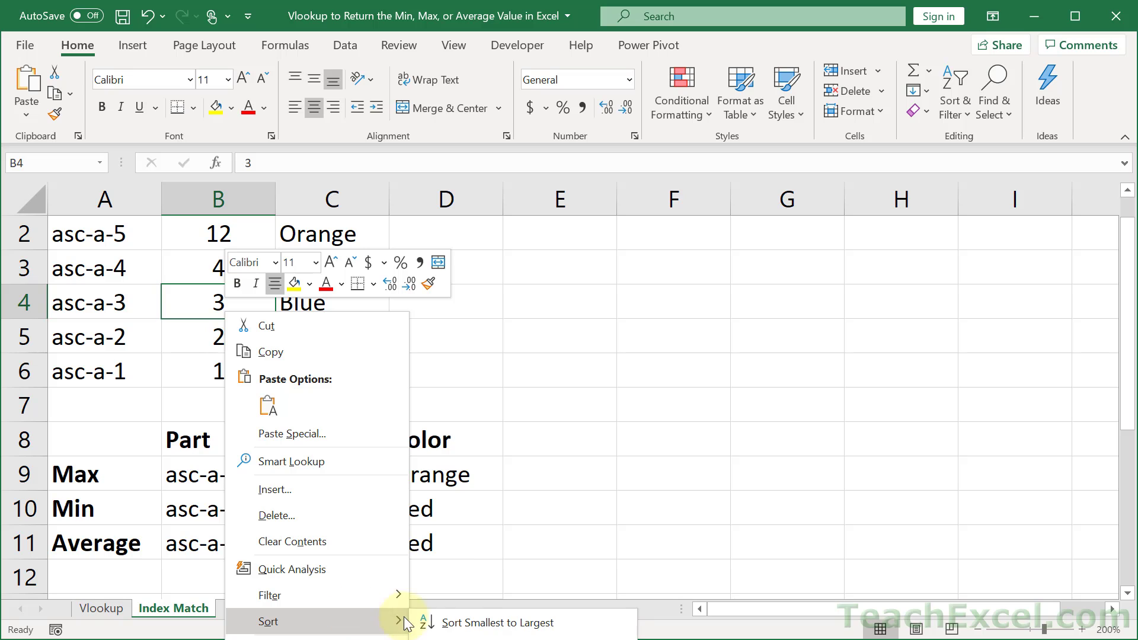
click(522, 623)
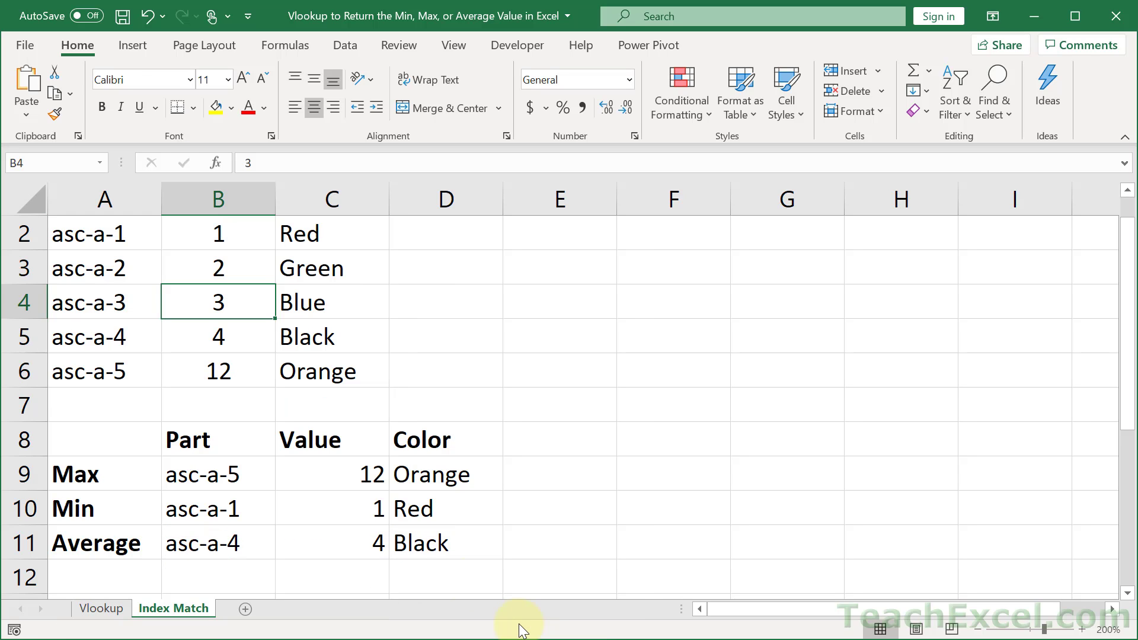
click(114, 240)
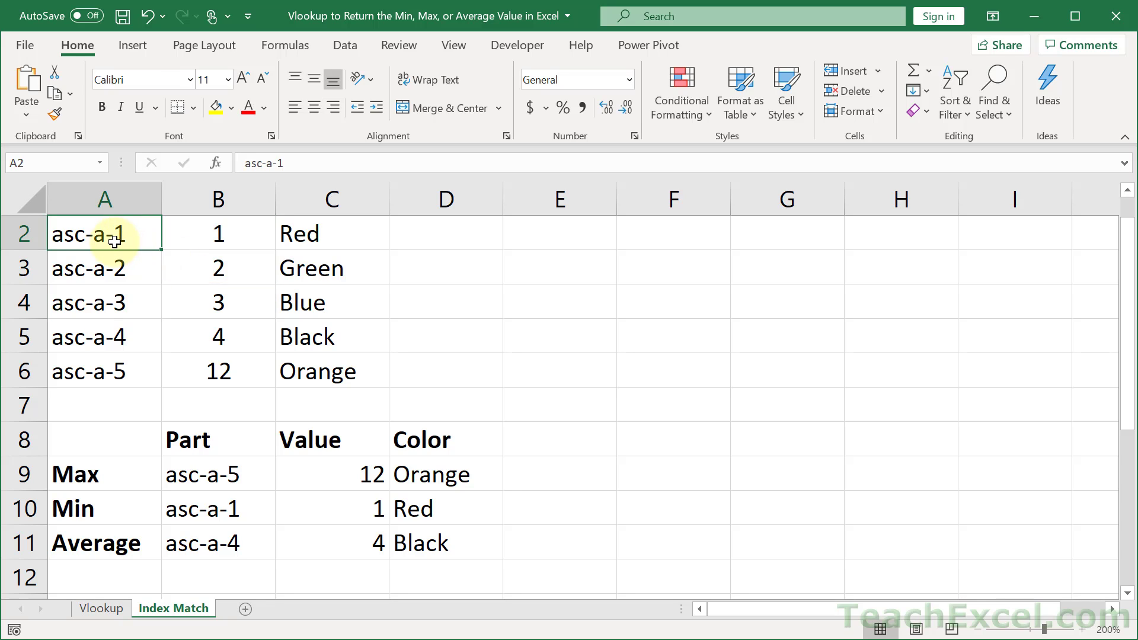
On the Vlookup sheet, inspect the MIN colour VLOOKUP and the Average lookup's TRUE range argument
click(101, 611)
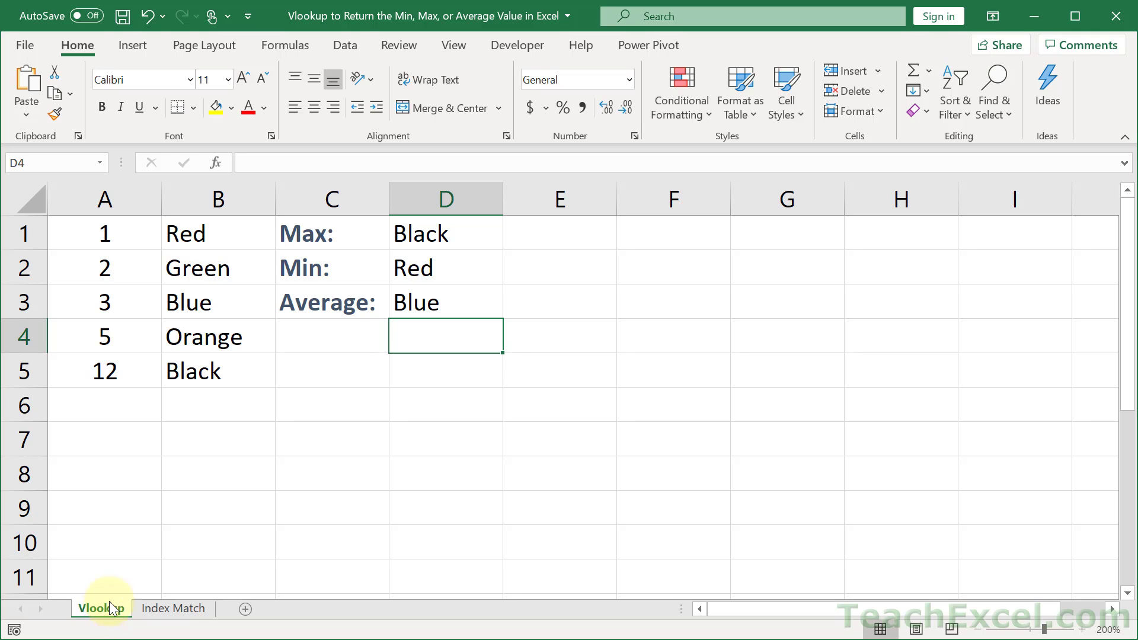
double_click(435, 266)
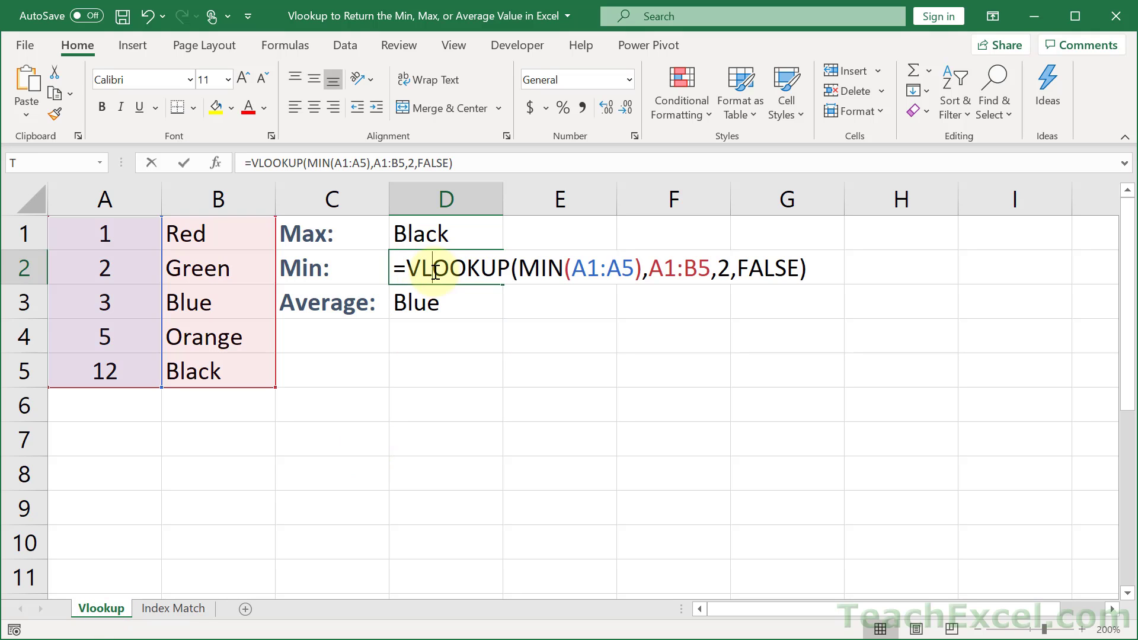
double_click(528, 267)
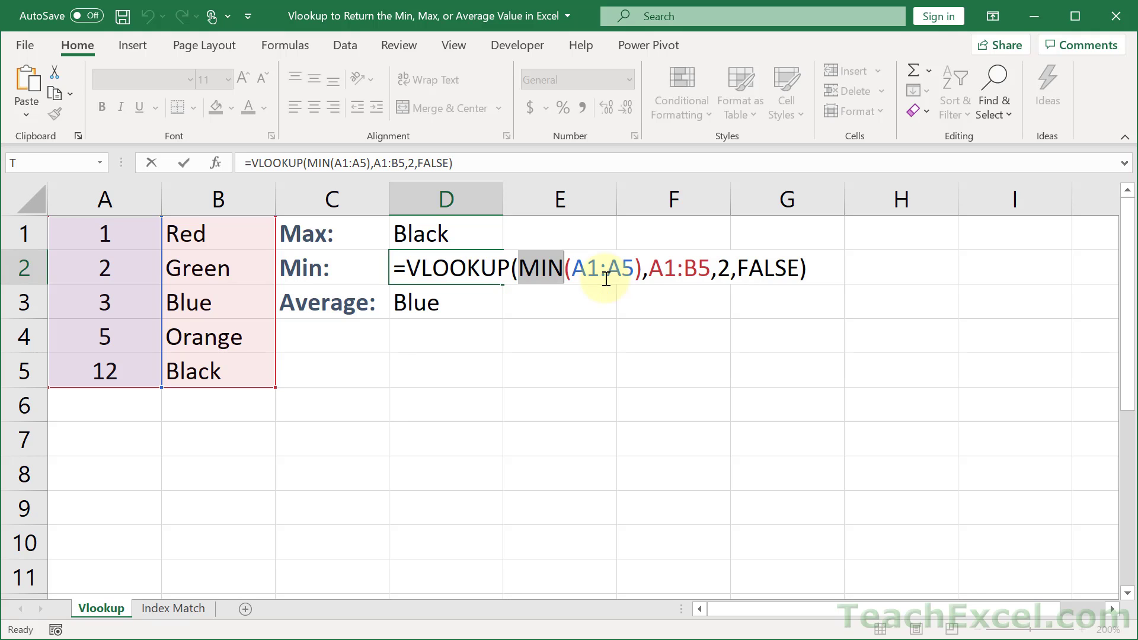
key(Escape)
double_click(471, 306)
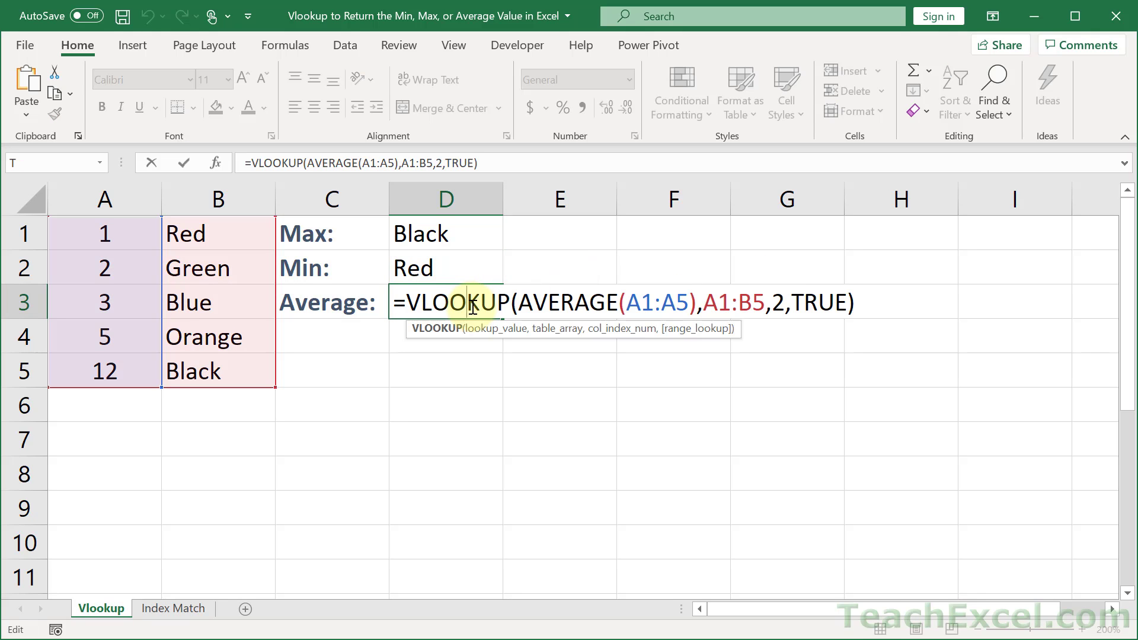
double_click(819, 308)
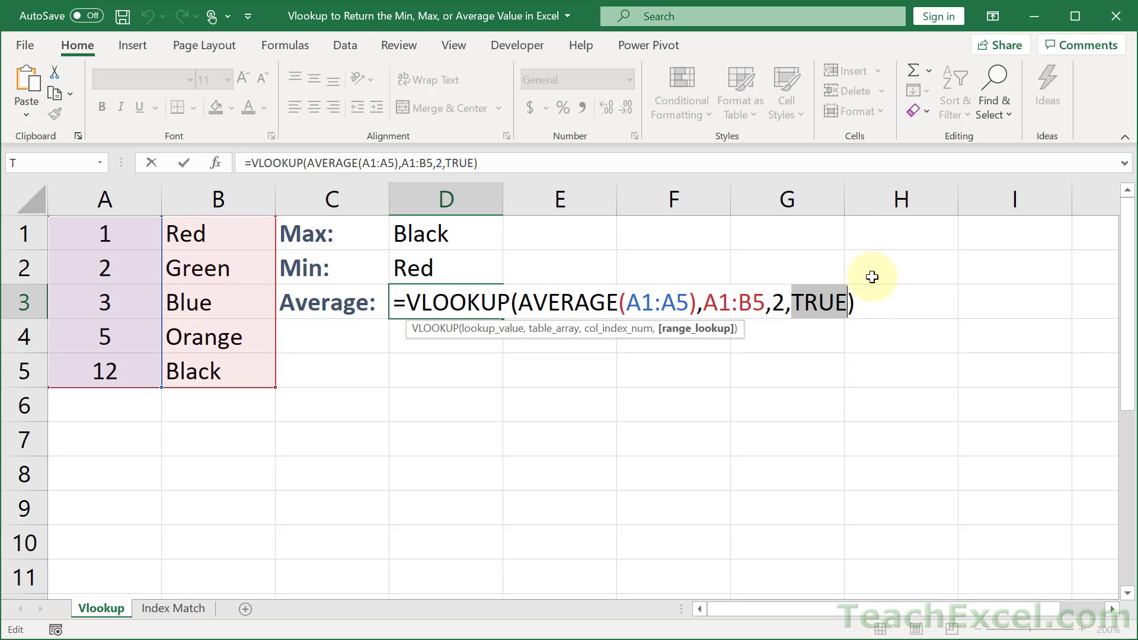